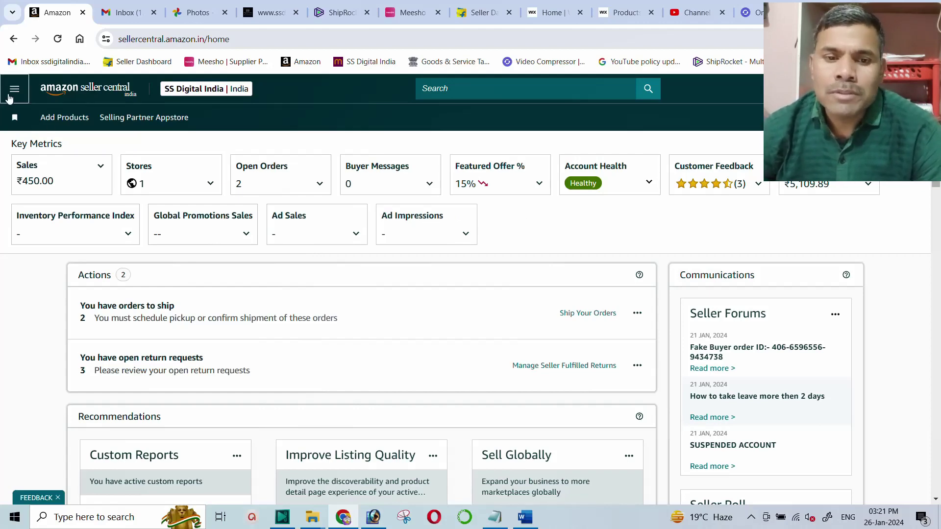
- Open the order management page and list the shipped Easy Ship orders among the sent ones, dismissing the guide pop-up
{"action": "left_click", "coordinate": [14, 90]}
{"action": "mouse_move", "coordinate": [23, 205]}
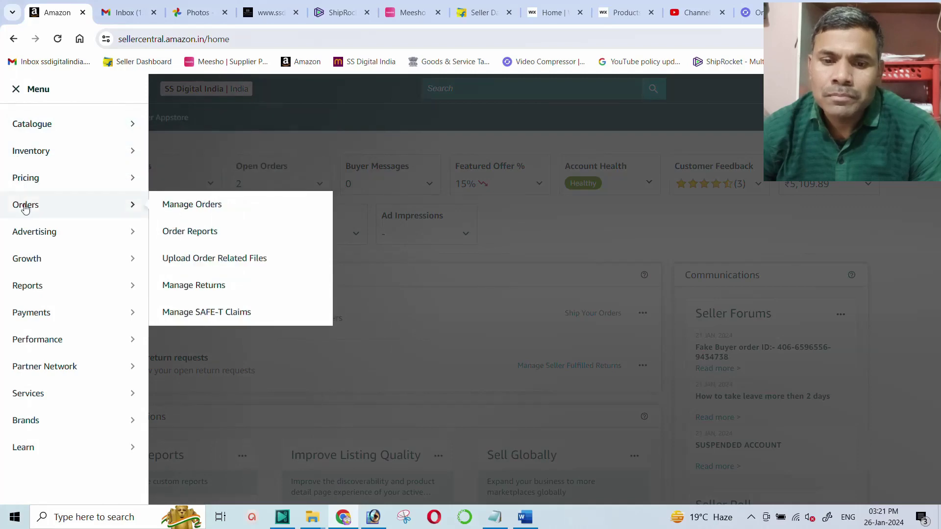
{"action": "left_click", "coordinate": [193, 206]}
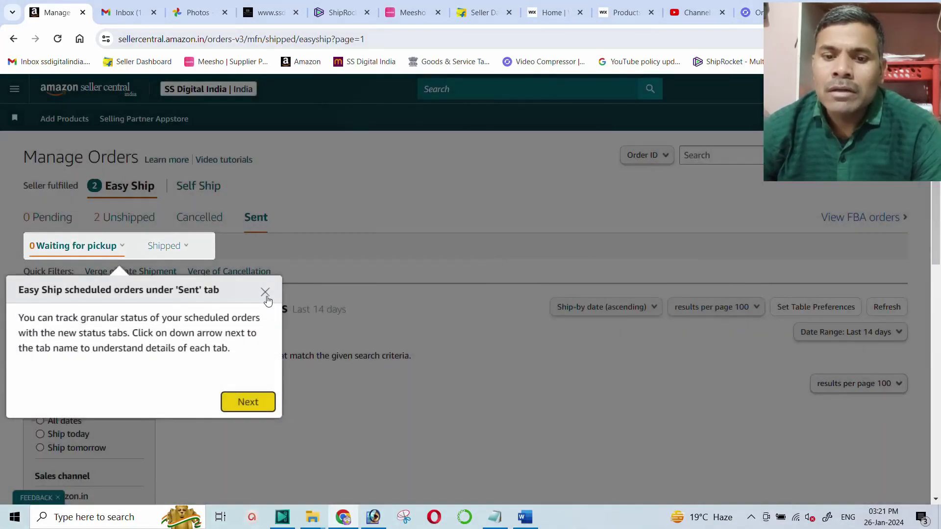
{"action": "left_click", "coordinate": [264, 292]}
{"action": "left_click", "coordinate": [259, 217]}
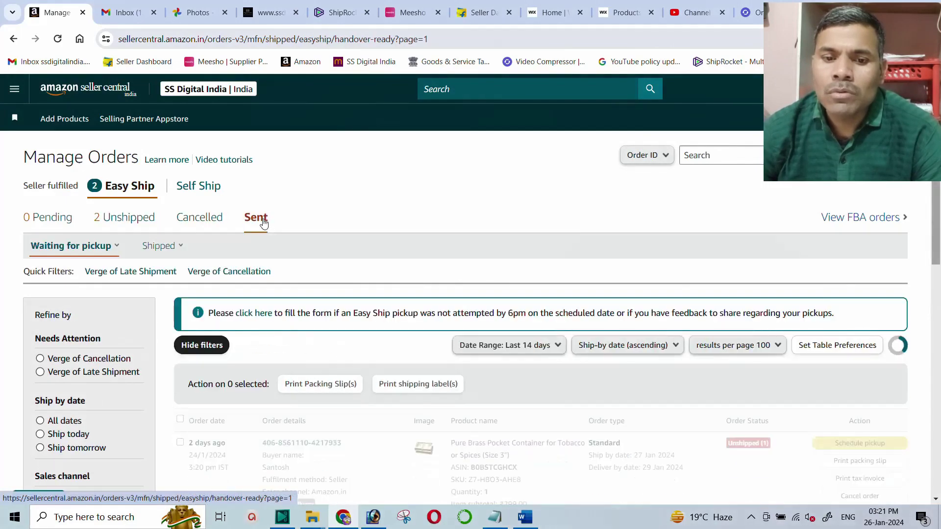
{"action": "left_click", "coordinate": [158, 247]}
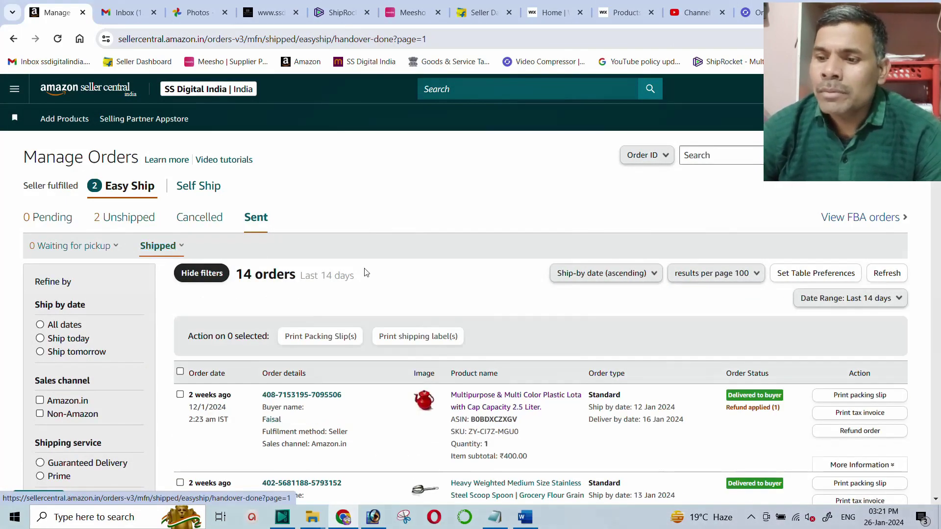
- Filter the shipped orders by a custom date range from 1/12/23 to 10/12/23
{"action": "left_click", "coordinate": [852, 301]}
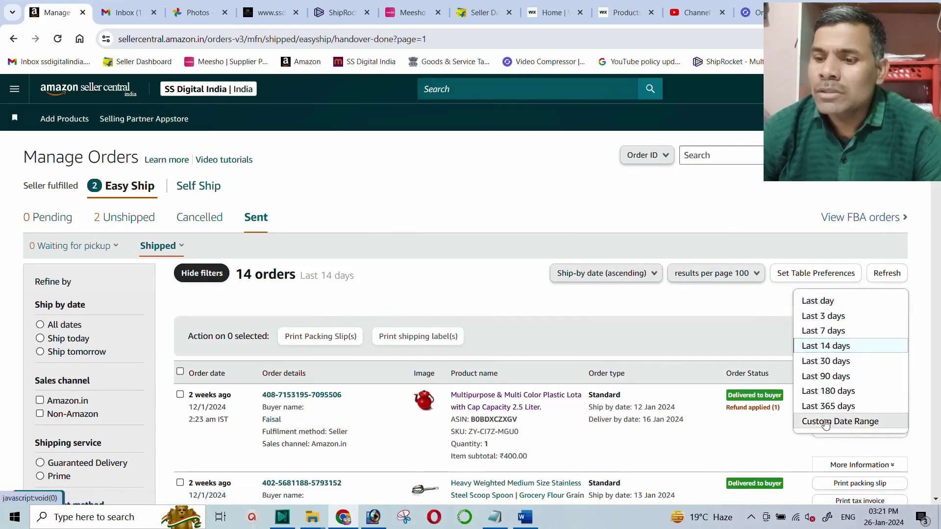
{"action": "left_click", "coordinate": [828, 420]}
{"action": "left_click", "coordinate": [636, 299]}
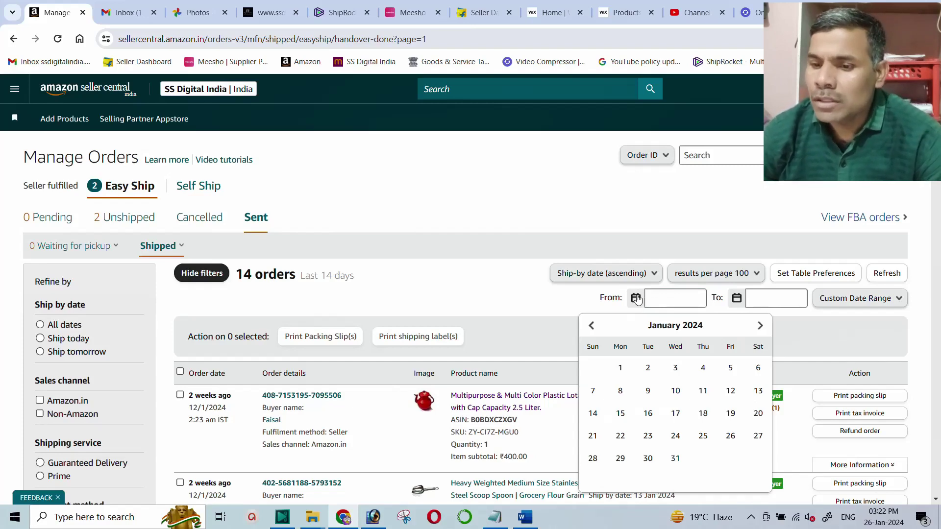
{"action": "left_click", "coordinate": [591, 326]}
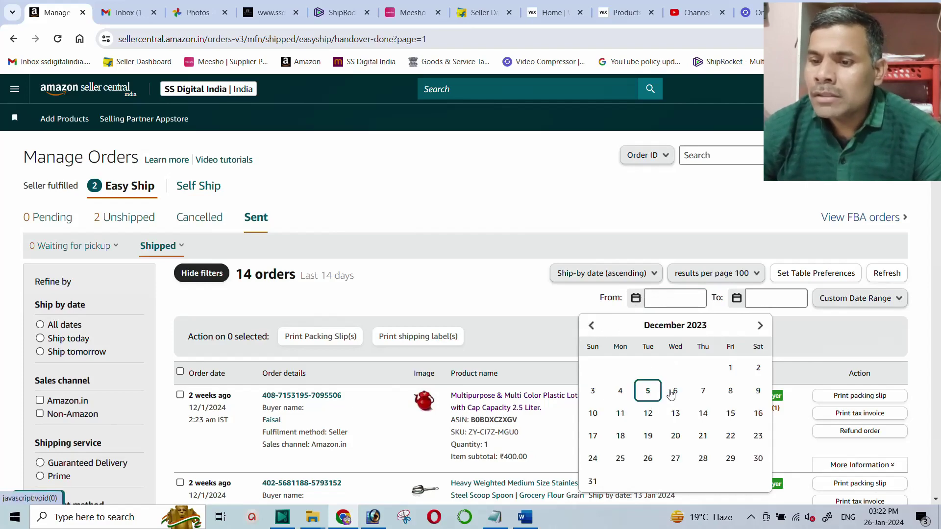
{"action": "left_click", "coordinate": [730, 367]}
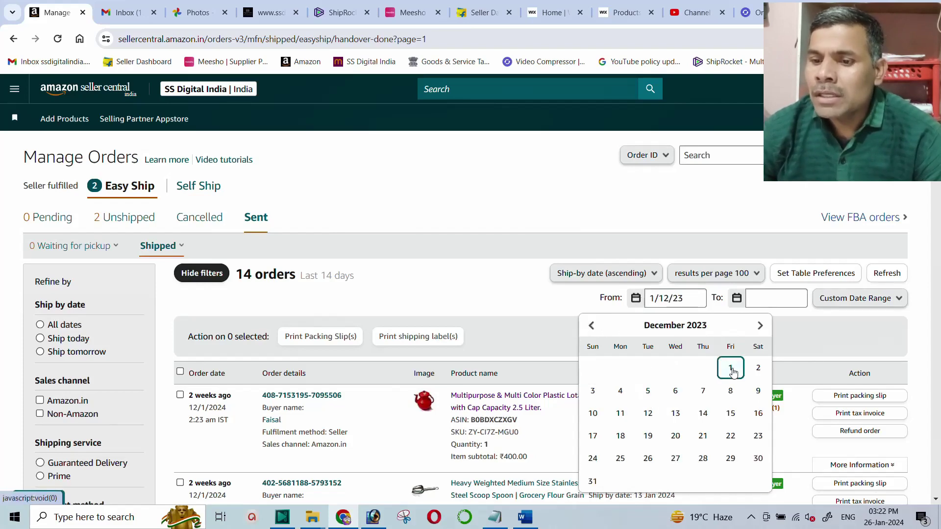
{"action": "left_click", "coordinate": [735, 299]}
{"action": "left_click", "coordinate": [692, 326]}
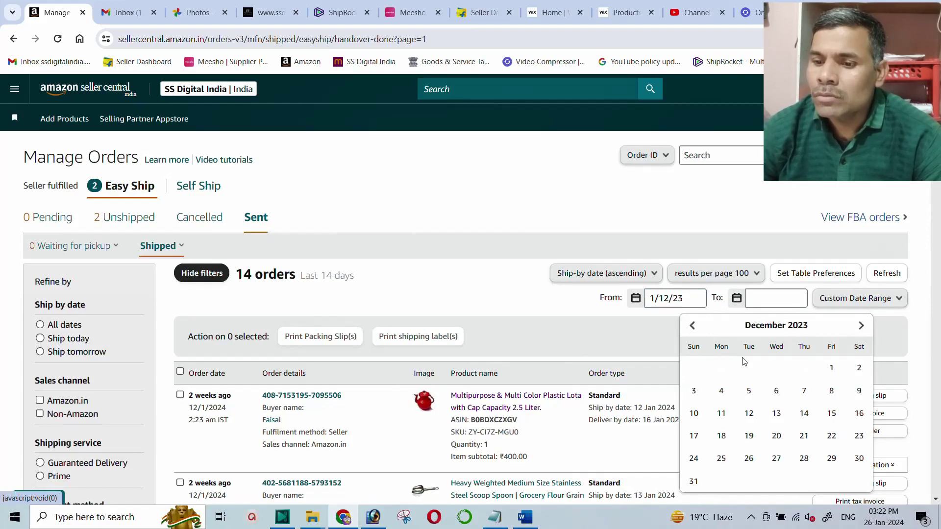
{"action": "left_click", "coordinate": [694, 413]}
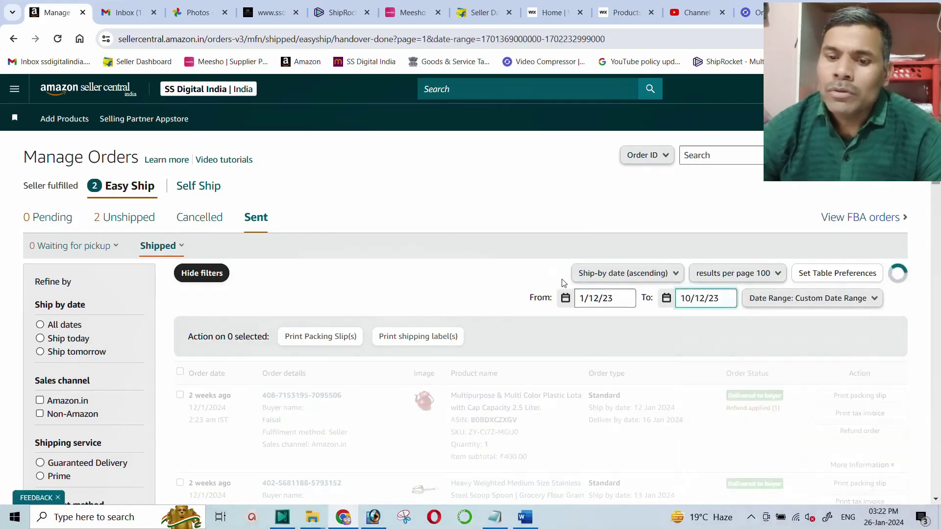
- Open the product page of the Pure Brass Mini Pital Kadai (750 ML) from its order and check the GST-inclusive price
{"action": "scroll", "coordinate": [504, 294], "scroll_direction": "down", "scroll_amount": 3}
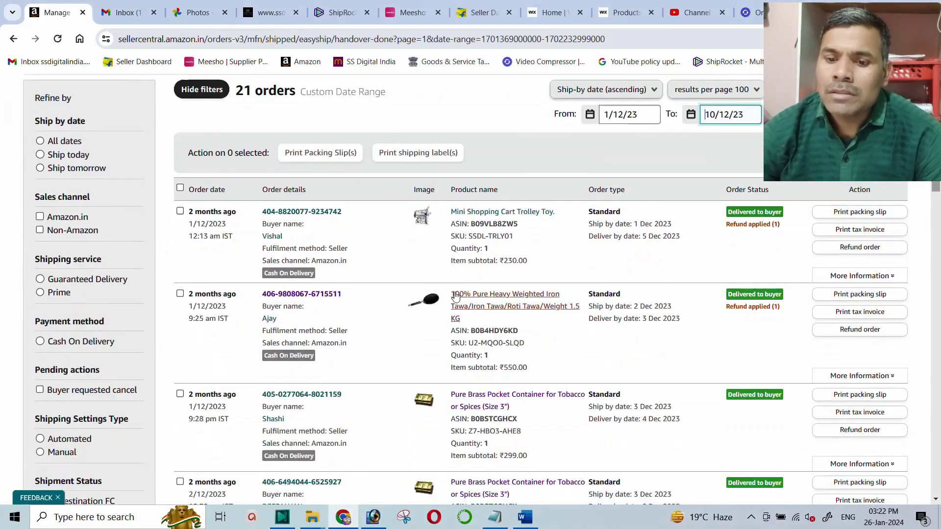
{"action": "scroll", "coordinate": [456, 295], "scroll_direction": "down", "scroll_amount": 7}
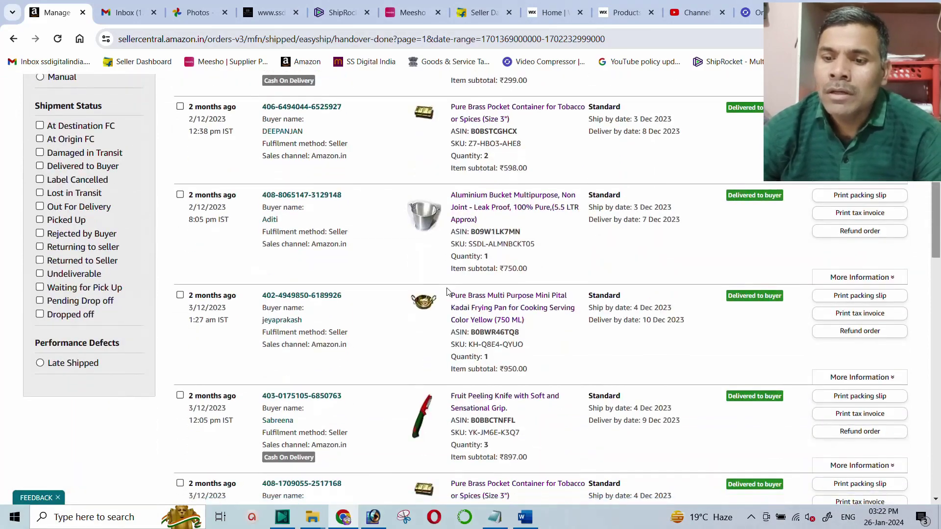
{"action": "scroll", "coordinate": [446, 291], "scroll_direction": "down", "scroll_amount": 1}
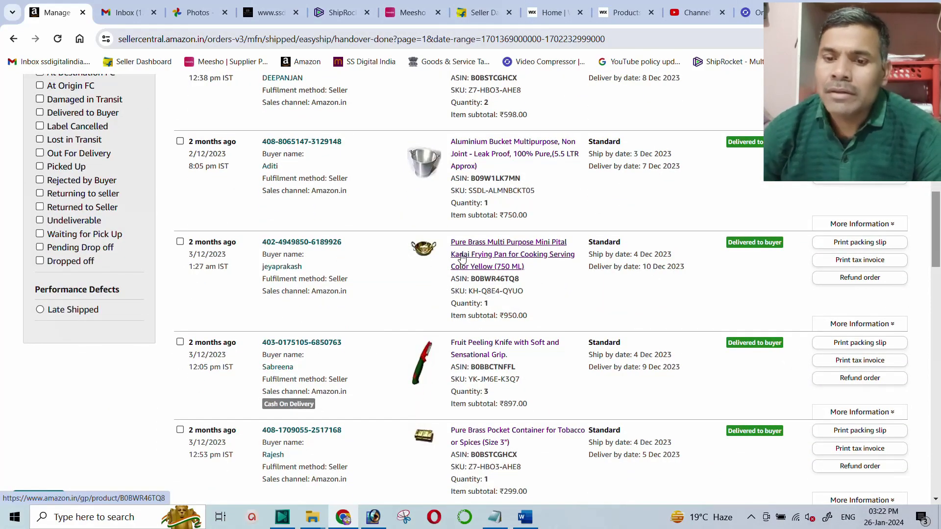
{"action": "left_click", "coordinate": [521, 249]}
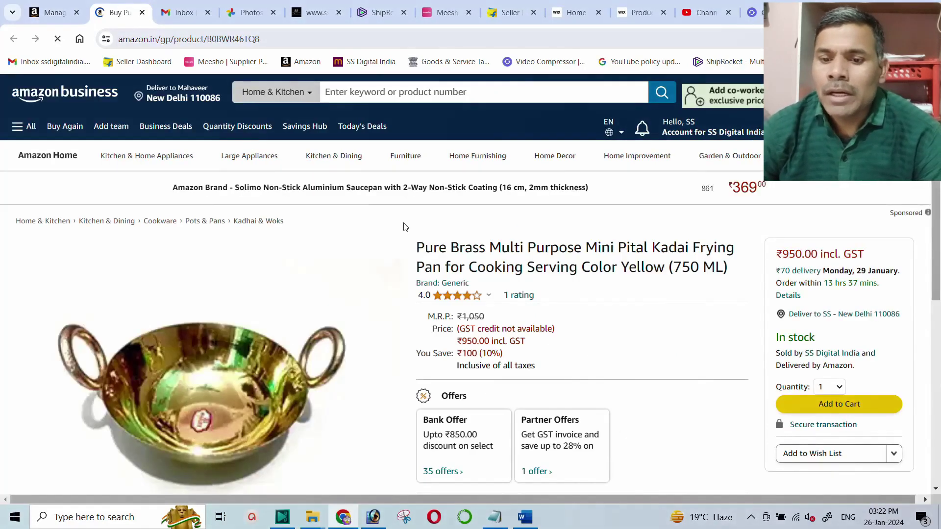
{"action": "scroll", "coordinate": [456, 284], "scroll_direction": "down", "scroll_amount": 1}
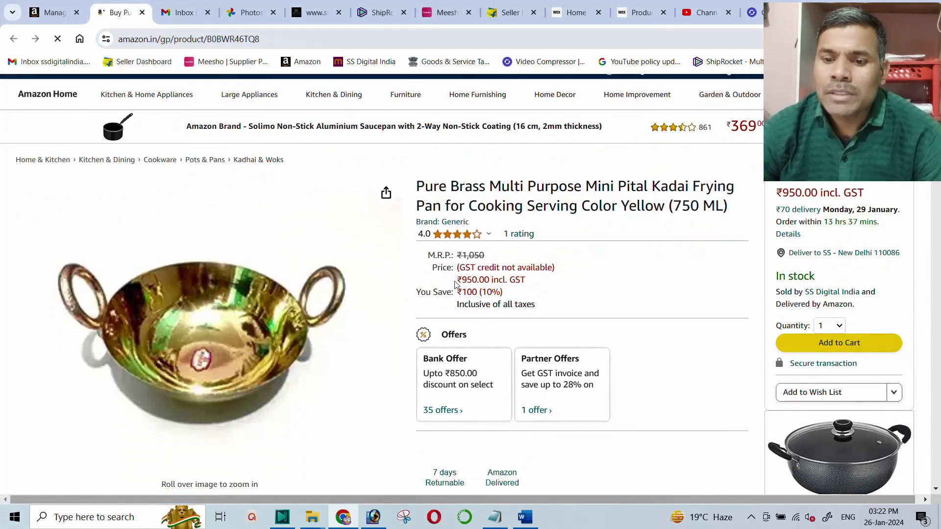
{"action": "left_click_drag", "start_coordinate": [457, 267], "coordinate": [486, 282]}
{"action": "left_click", "coordinate": [528, 274]}
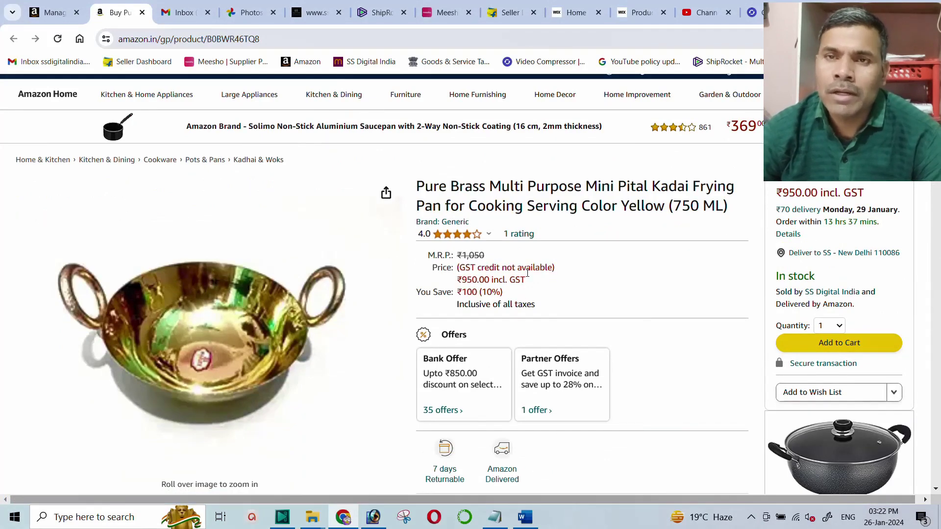
- Return to the orders list, open the tax invoice of the brass kadai order and maximise the invoice window
{"action": "left_click", "coordinate": [54, 12]}
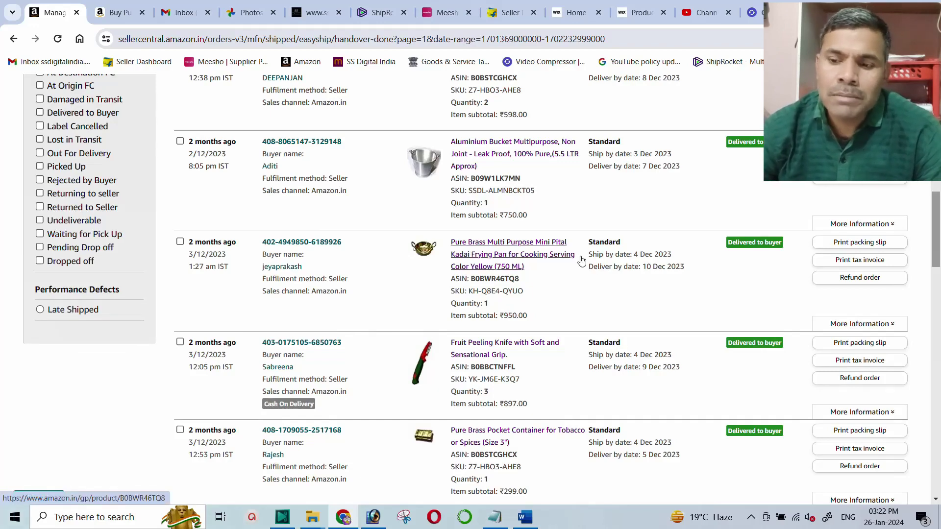
{"action": "left_click", "coordinate": [842, 266]}
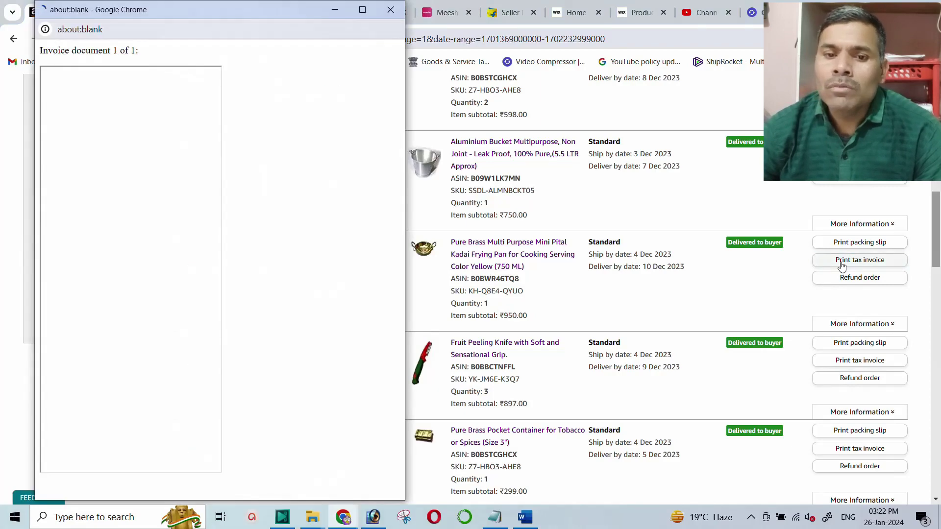
{"action": "left_click", "coordinate": [362, 11]}
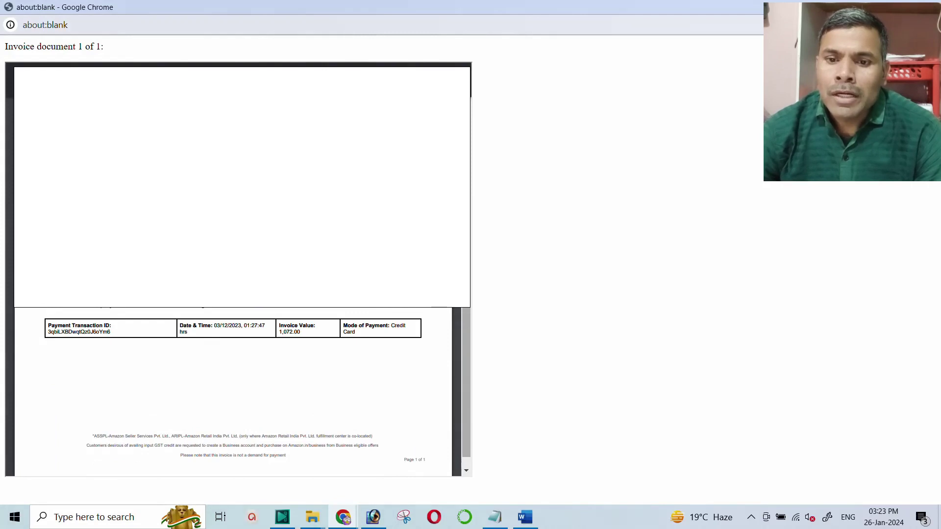
{"action": "left_click_drag", "start_coordinate": [343, 472], "coordinate": [376, 473]}
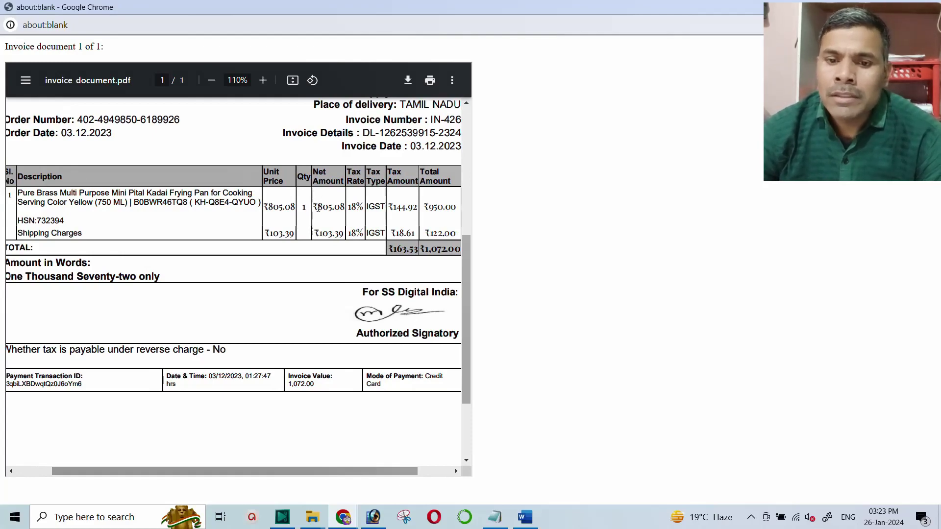
- Examine the kadai's net amount, tax rate, tax amount and total amount on the invoice
{"action": "left_click_drag", "start_coordinate": [315, 206], "coordinate": [345, 207]}
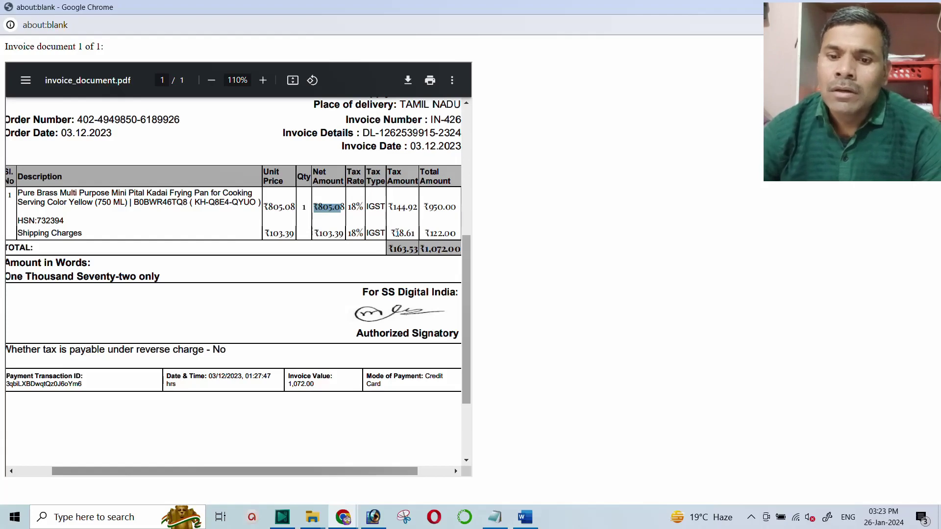
{"action": "left_click_drag", "start_coordinate": [349, 208], "coordinate": [363, 205]}
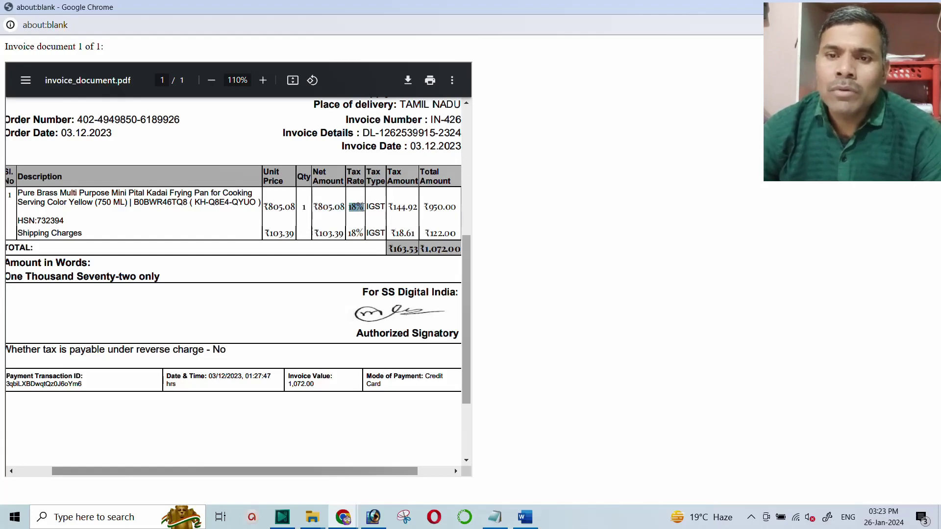
{"action": "left_click", "coordinate": [398, 209]}
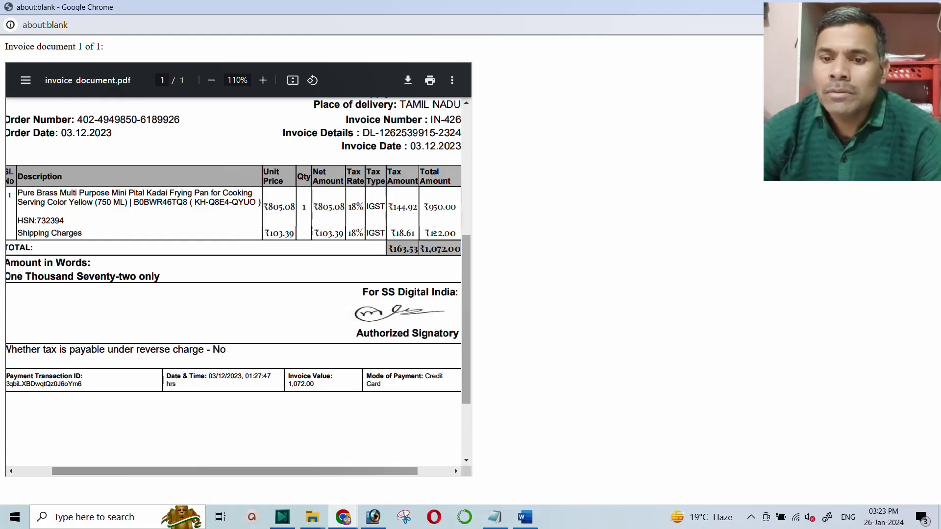
{"action": "left_click_drag", "start_coordinate": [425, 207], "coordinate": [452, 207]}
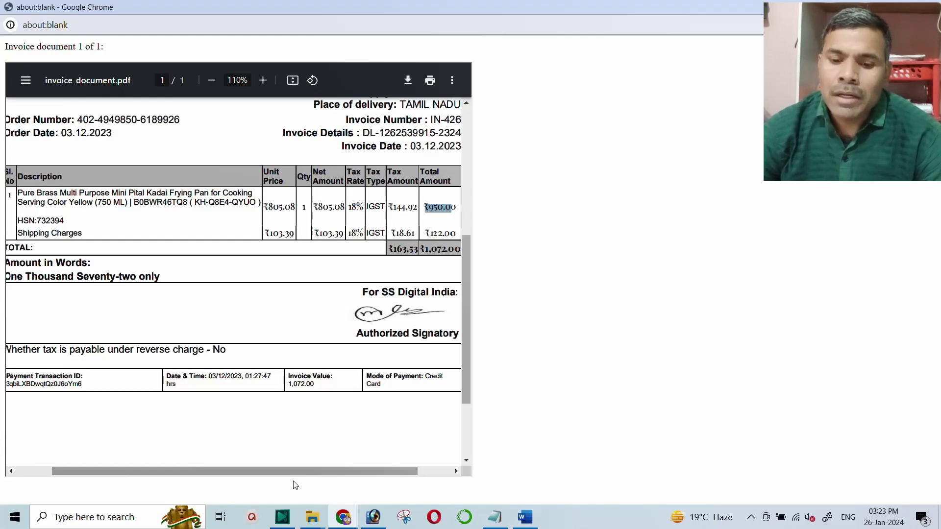
- Switch back to the kadai's product page and compare its listed price with the invoice total
{"action": "mouse_move", "coordinate": [343, 516]}
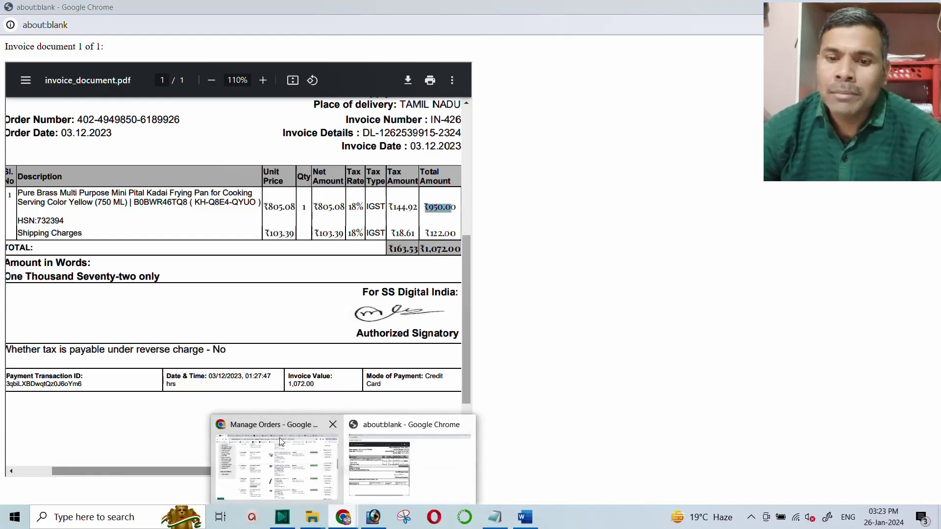
{"action": "left_click", "coordinate": [280, 441]}
{"action": "left_click", "coordinate": [144, 17]}
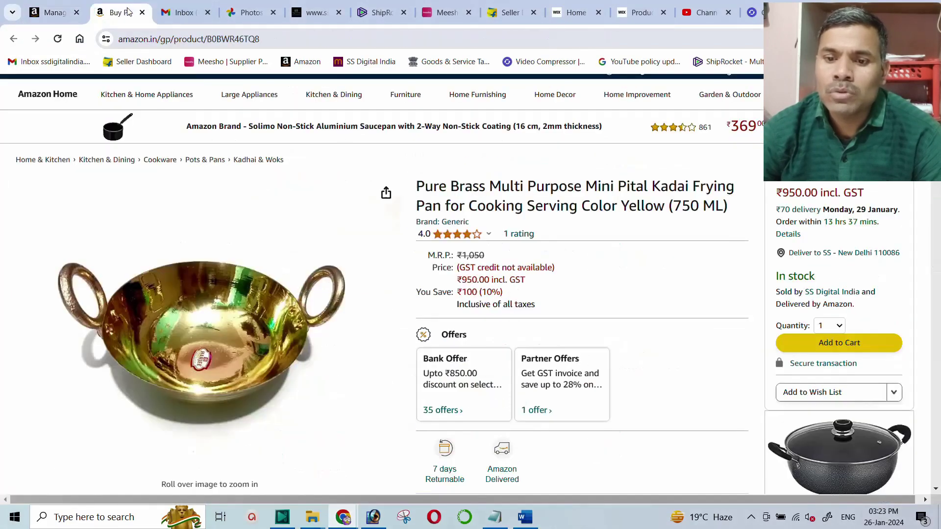
{"action": "left_click_drag", "start_coordinate": [457, 280], "coordinate": [484, 282]}
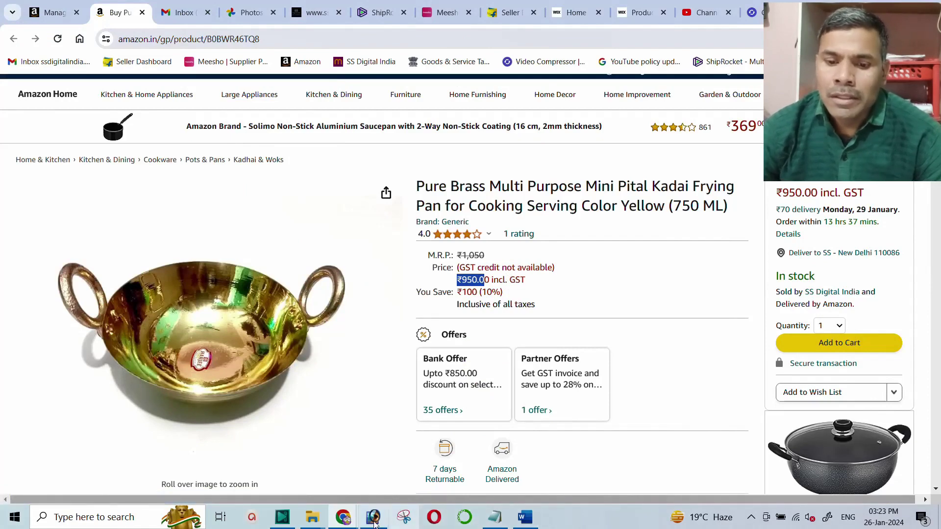
- Return to the tax invoice and examine the product's net, tax and total amounts, the shipping charges and the invoice total
{"action": "left_click", "coordinate": [344, 519]}
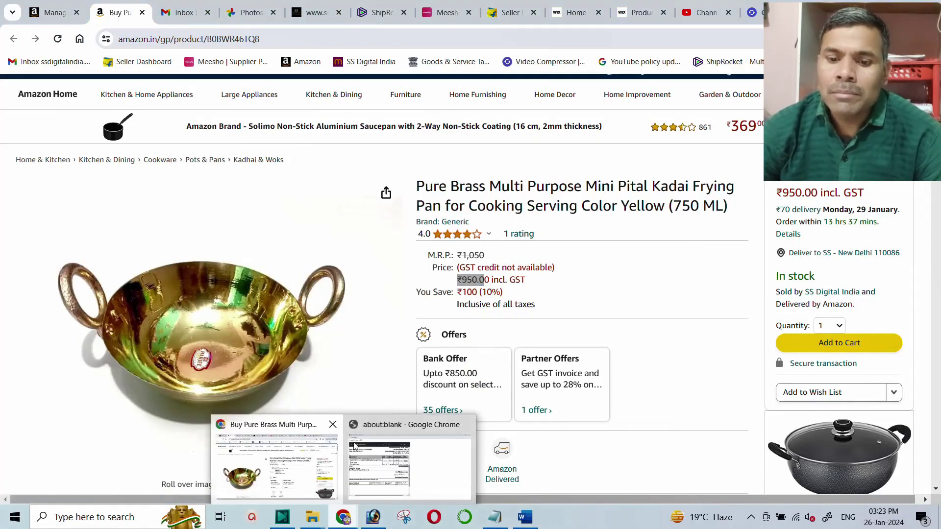
{"action": "left_click", "coordinate": [388, 430]}
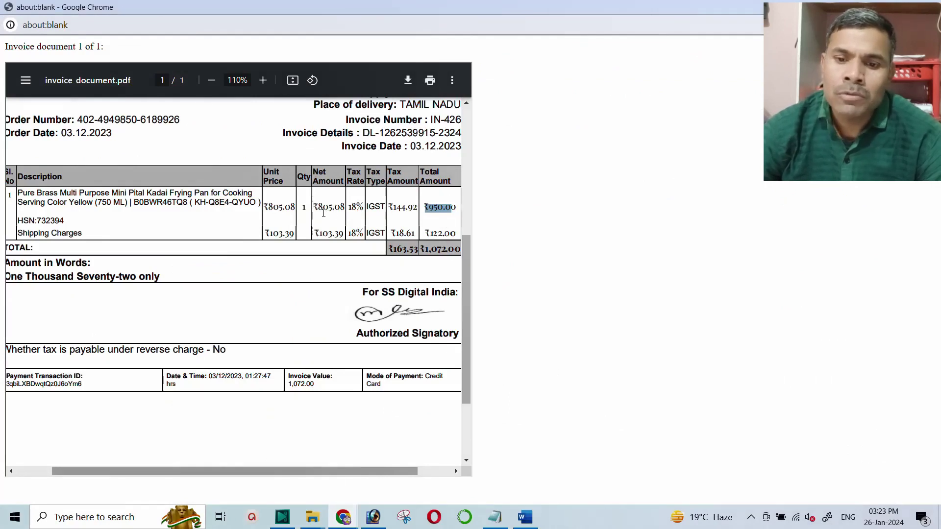
{"action": "left_click_drag", "start_coordinate": [314, 206], "coordinate": [342, 204]}
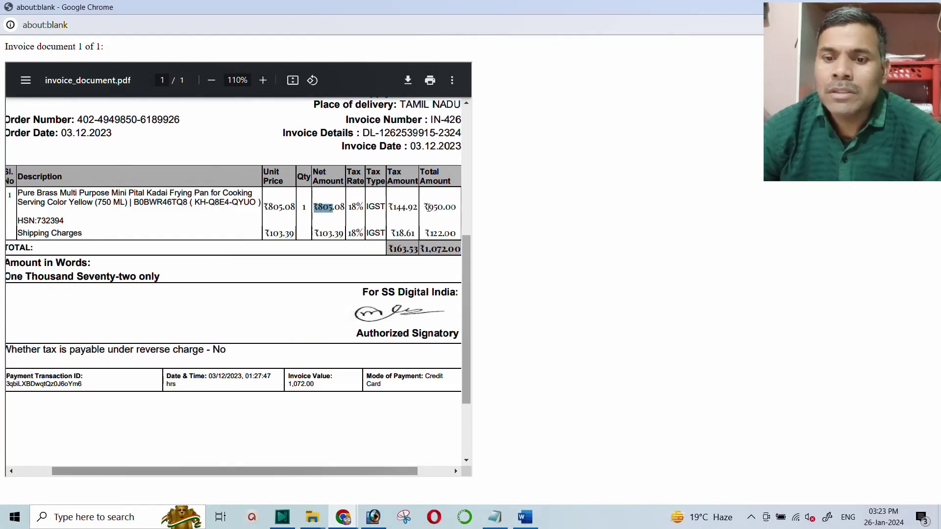
{"action": "left_click_drag", "start_coordinate": [425, 207], "coordinate": [443, 207]}
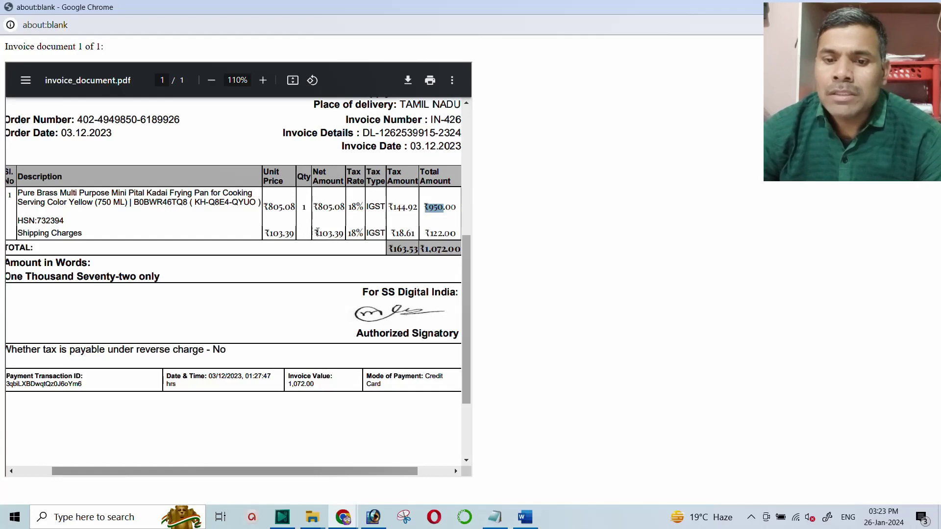
{"action": "left_click_drag", "start_coordinate": [317, 232], "coordinate": [341, 232]}
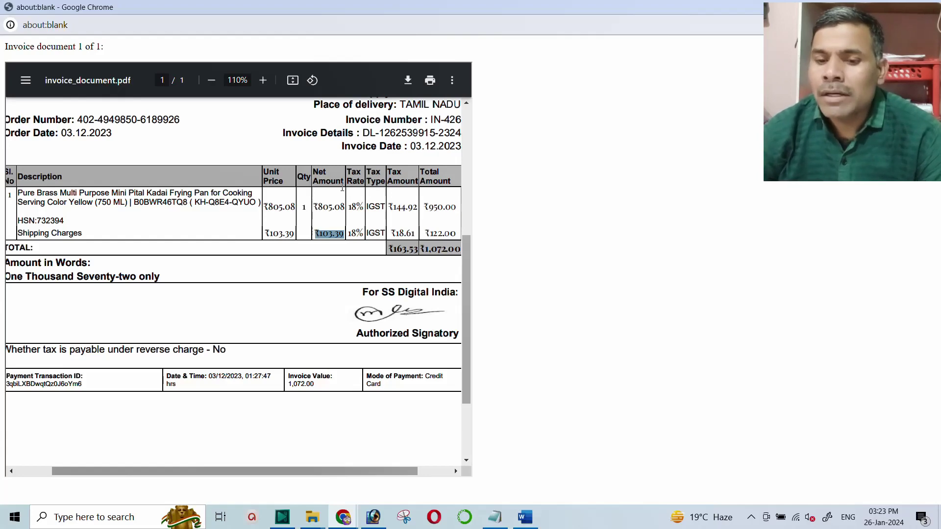
{"action": "left_click_drag", "start_coordinate": [426, 233], "coordinate": [456, 250]}
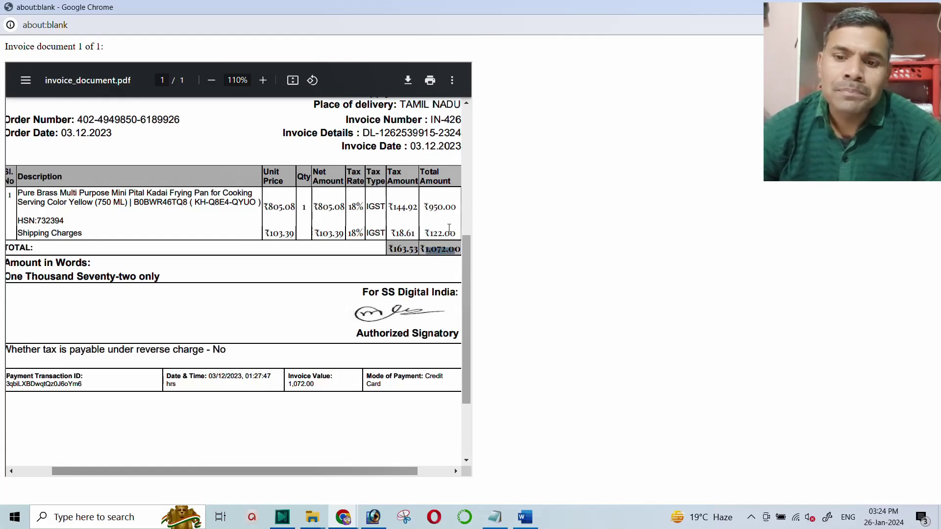
{"action": "left_click", "coordinate": [458, 232]}
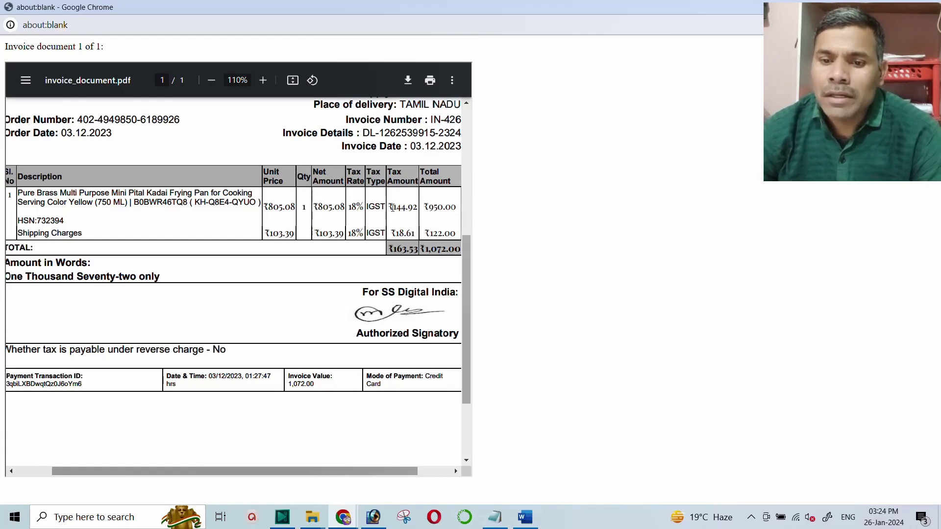
{"action": "left_click_drag", "start_coordinate": [396, 208], "coordinate": [439, 207]}
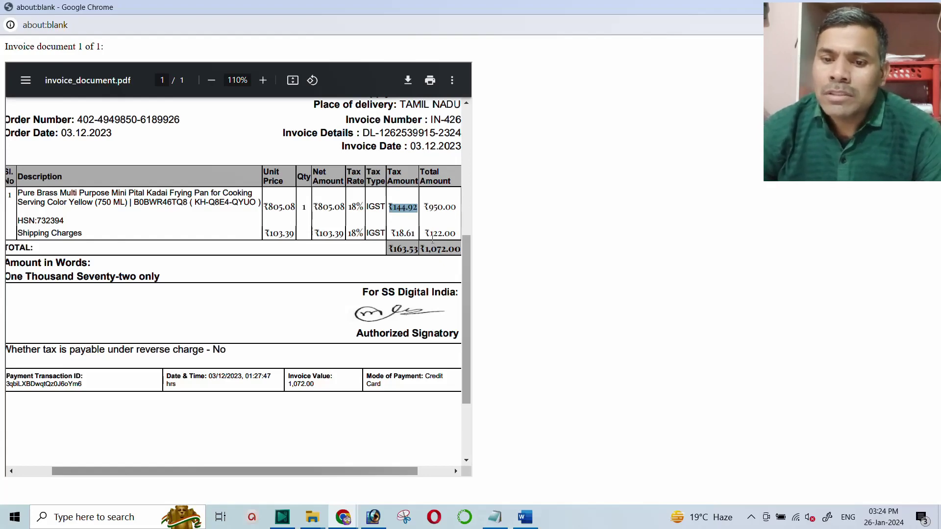
- Highlight the invoice's grand total, return to the orders list and copy the brass kadai order's number
{"action": "left_click_drag", "start_coordinate": [420, 249], "coordinate": [465, 258]}
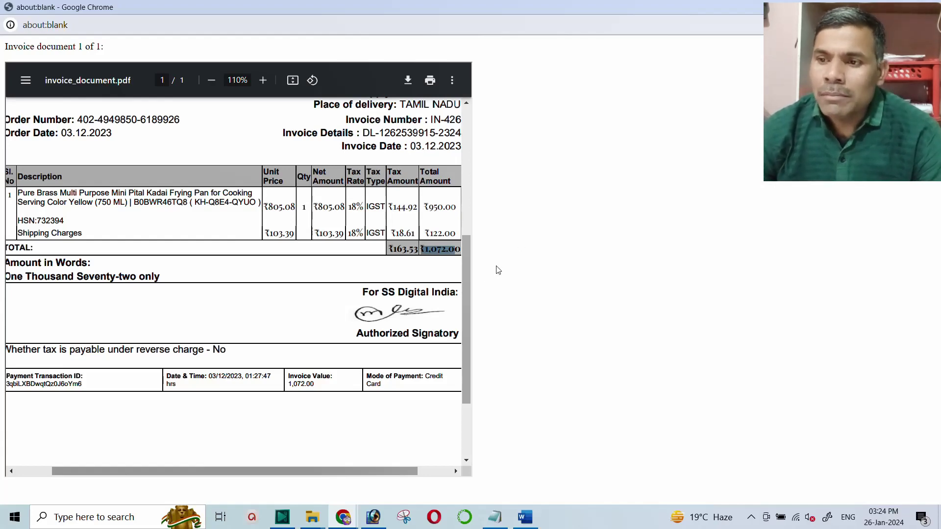
{"action": "key", "text": "ctrl+w"}
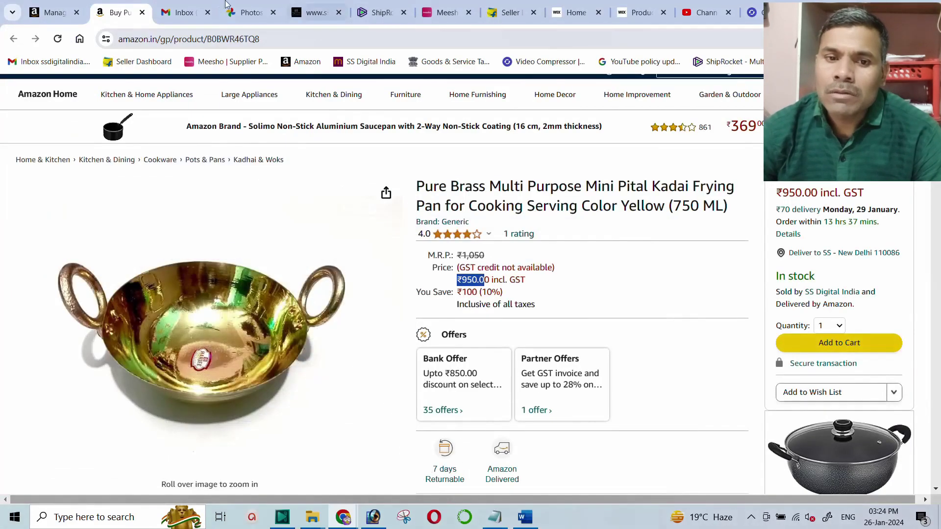
{"action": "left_click", "coordinate": [55, 8]}
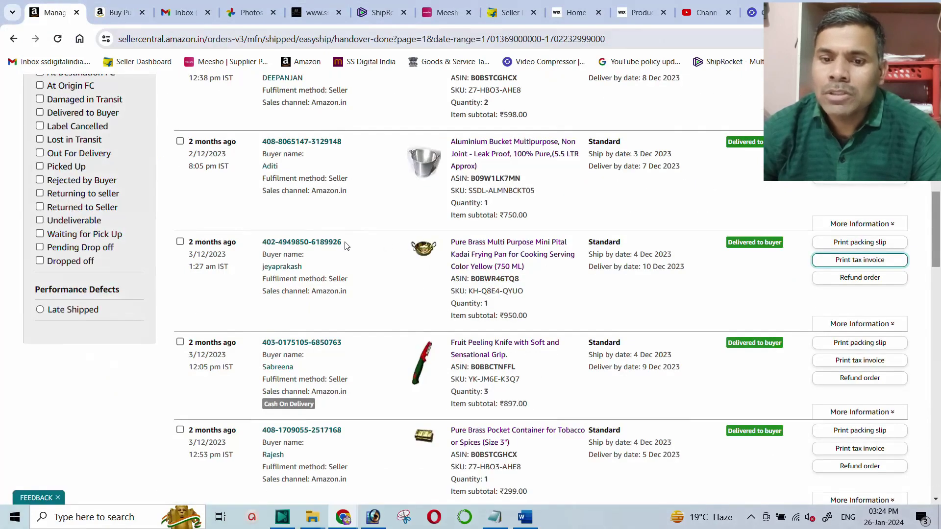
{"action": "left_click_drag", "start_coordinate": [348, 242], "coordinate": [263, 243]}
{"action": "key", "text": "ctrl+c"}
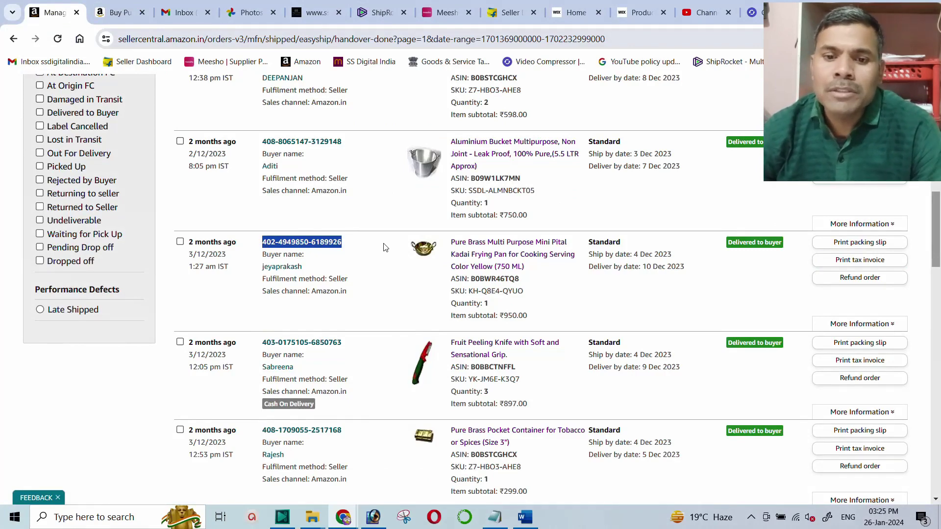
- Open the Payments dashboard and find the kadai's transactions using the copied order number
{"action": "scroll", "coordinate": [306, 243], "scroll_direction": "up", "scroll_amount": 7}
{"action": "scroll", "coordinate": [306, 243], "scroll_direction": "up", "scroll_amount": 5}
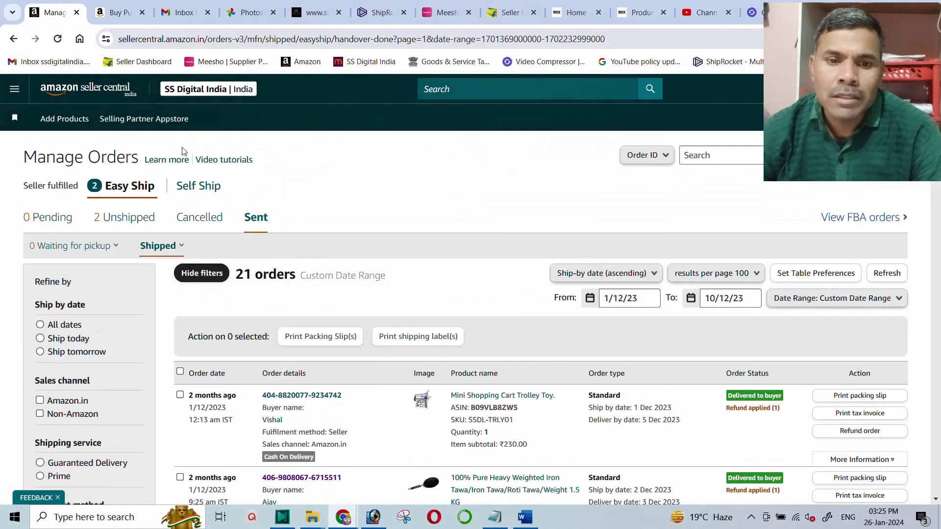
{"action": "left_click", "coordinate": [11, 90]}
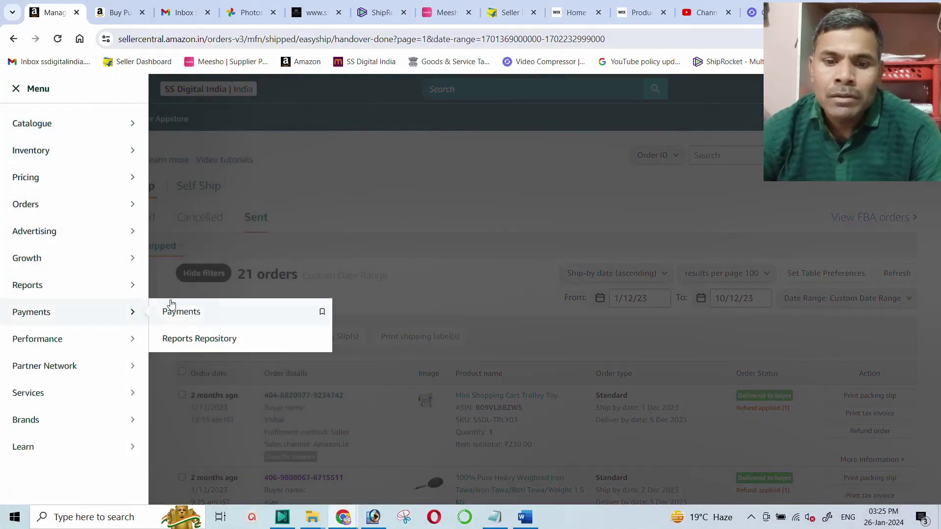
{"action": "left_click", "coordinate": [187, 309]}
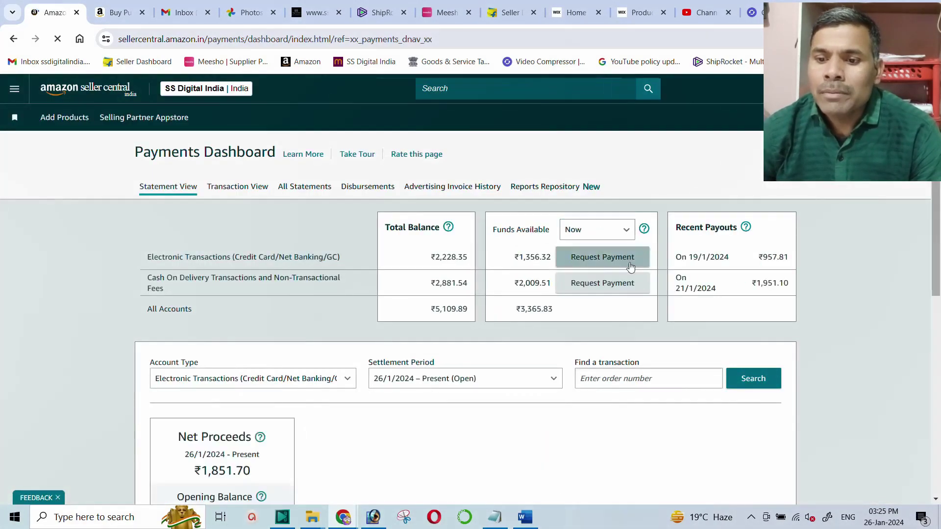
{"action": "left_click", "coordinate": [613, 379]}
{"action": "key", "text": "ctrl+v"}
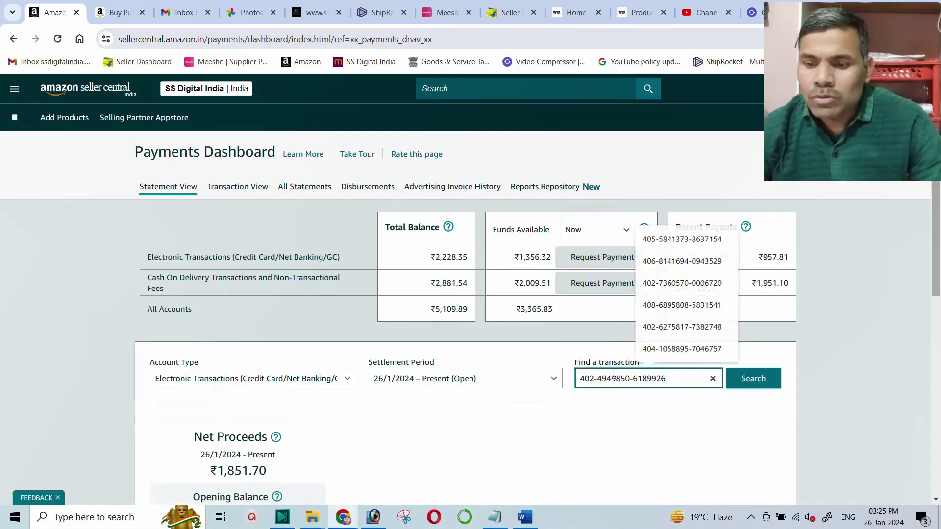
{"action": "left_click", "coordinate": [745, 385]}
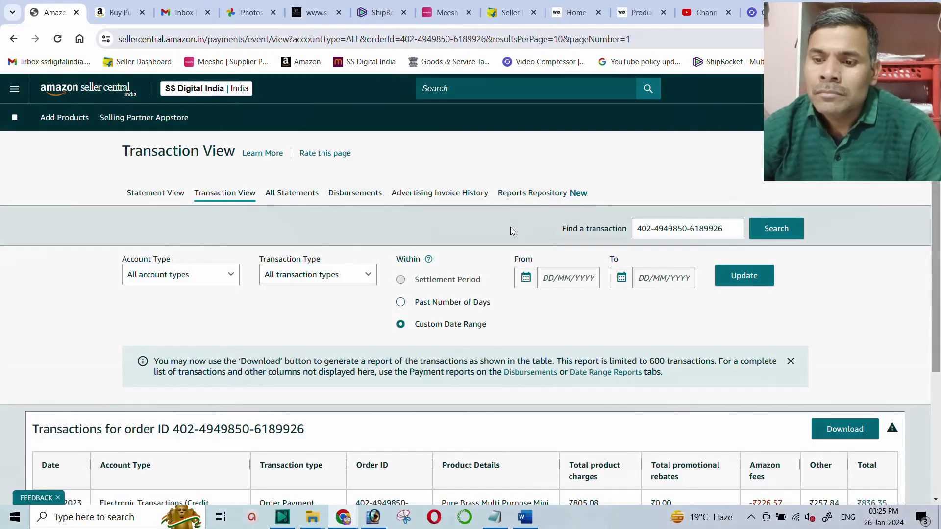
- Open the kadai's order payment details and examine the product tax, shipping tax, shipping and TCS-IGST entries
{"action": "scroll", "coordinate": [510, 228], "scroll_direction": "down", "scroll_amount": 4}
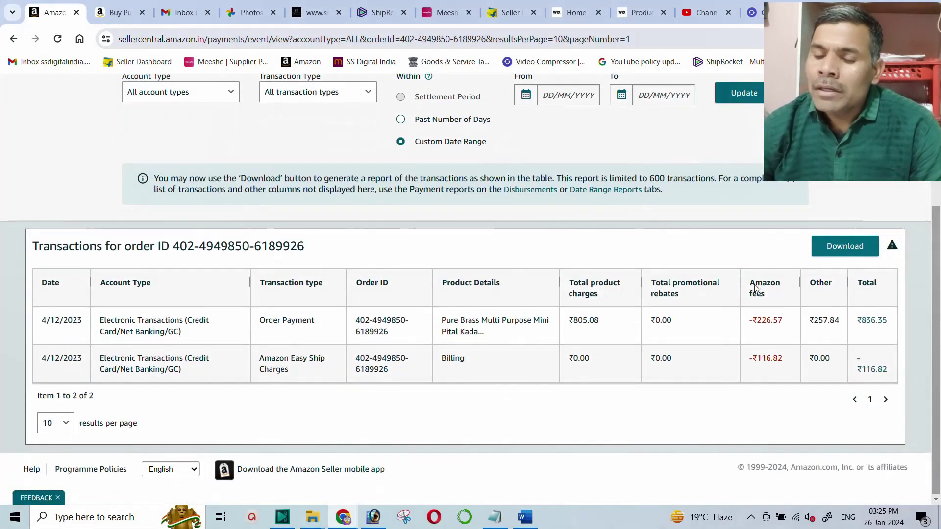
{"action": "left_click", "coordinate": [872, 323]}
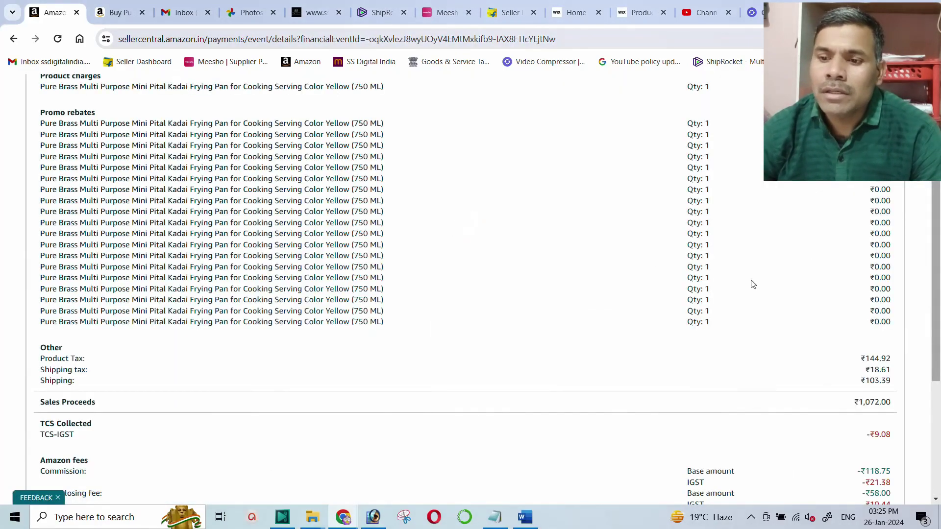
{"action": "scroll", "coordinate": [648, 260], "scroll_direction": "down", "scroll_amount": 5}
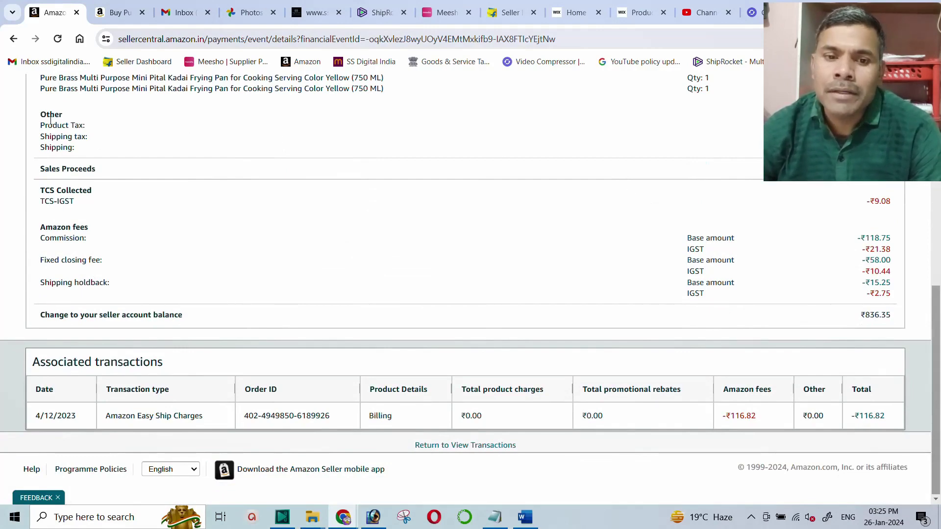
{"action": "left_click_drag", "start_coordinate": [39, 126], "coordinate": [112, 127]}
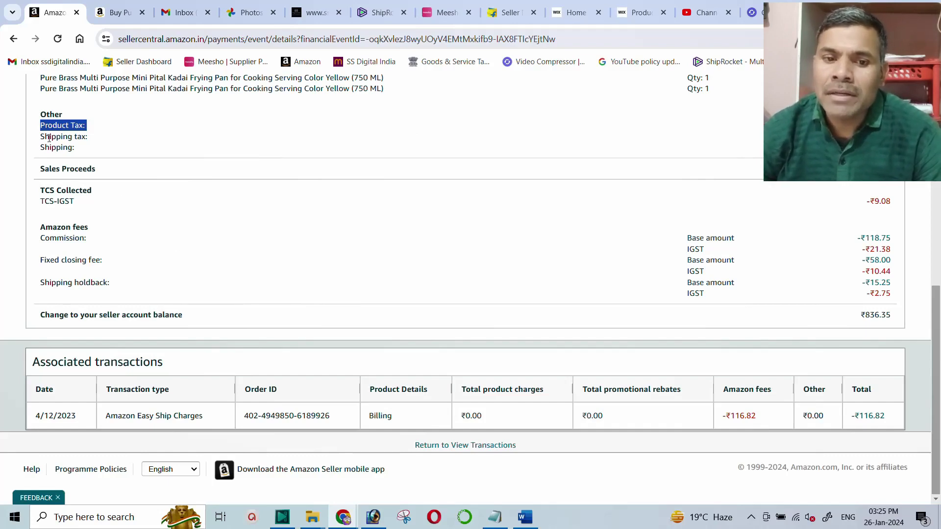
{"action": "left_click_drag", "start_coordinate": [39, 136], "coordinate": [809, 147]}
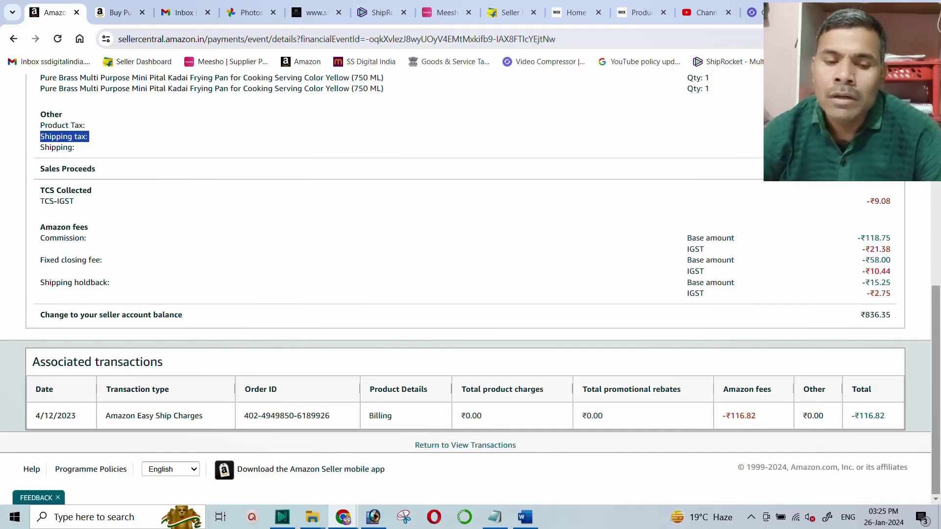
{"action": "left_click_drag", "start_coordinate": [42, 147], "coordinate": [808, 147]}
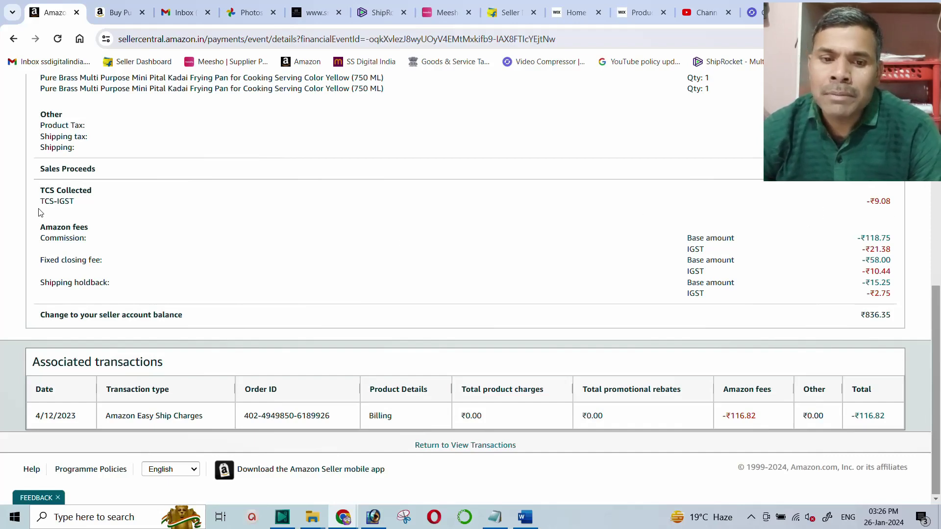
{"action": "left_click_drag", "start_coordinate": [39, 201], "coordinate": [83, 206]}
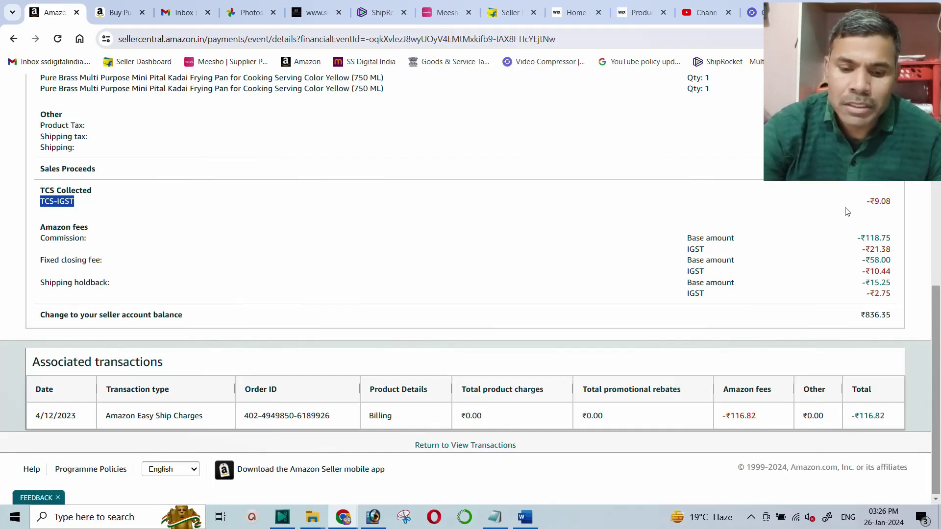
- Launch Excel, create a blank workbook and move its window over the middle of the browser page
{"action": "key", "text": "super+r"}
{"action": "key", "text": "Escape"}
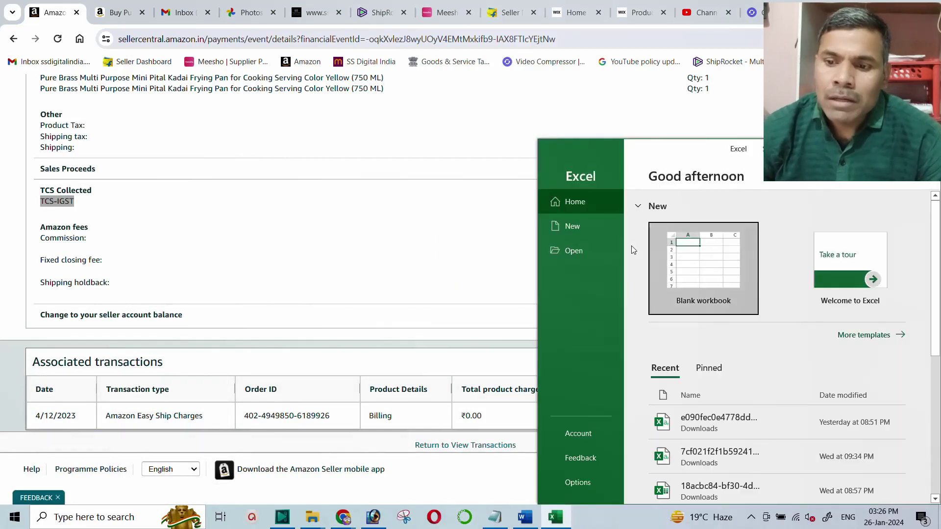
{"action": "left_click", "coordinate": [692, 264]}
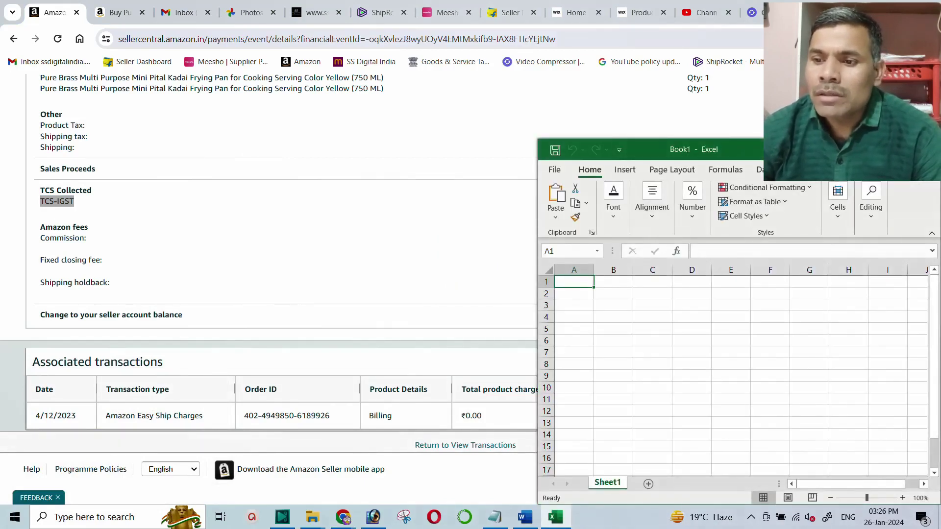
{"action": "left_click_drag", "start_coordinate": [679, 149], "coordinate": [405, 74]}
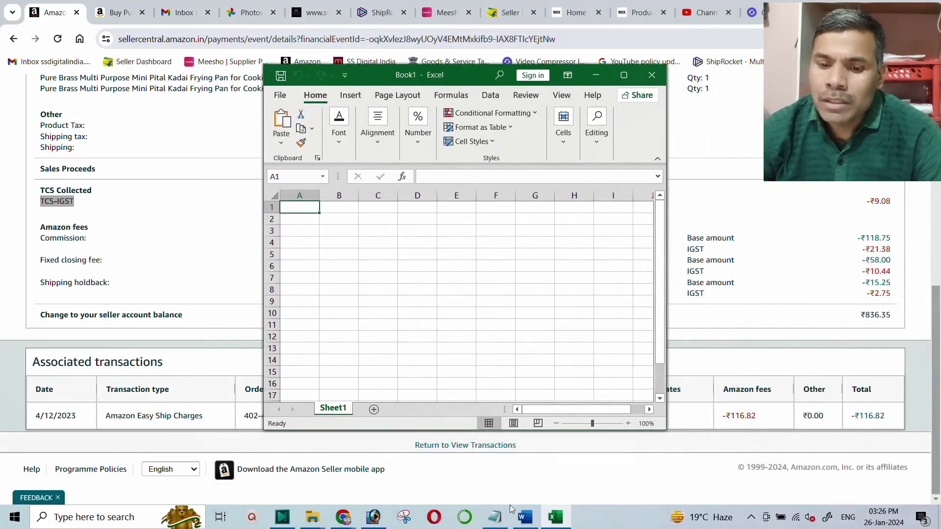
- Switch to the tax invoice window and highlight the kadai's net amount
{"action": "mouse_move", "coordinate": [343, 517]}
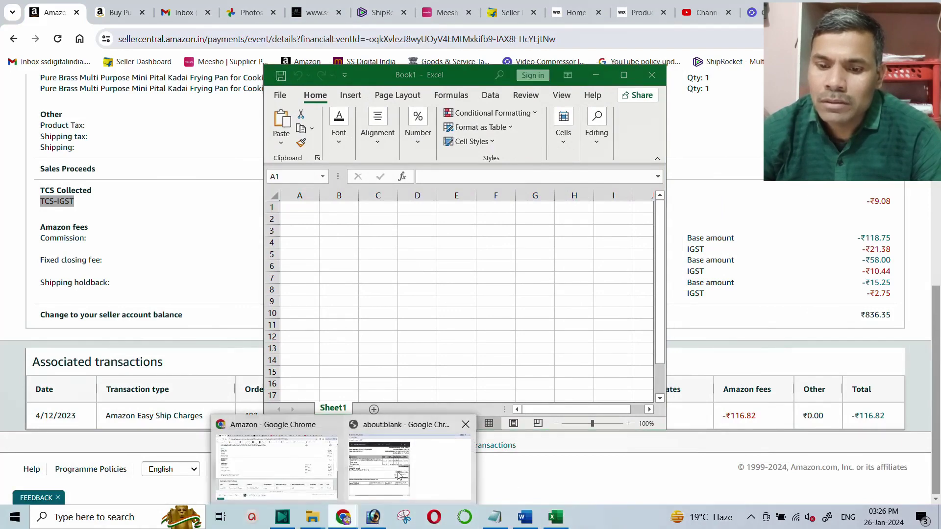
{"action": "left_click", "coordinate": [389, 470]}
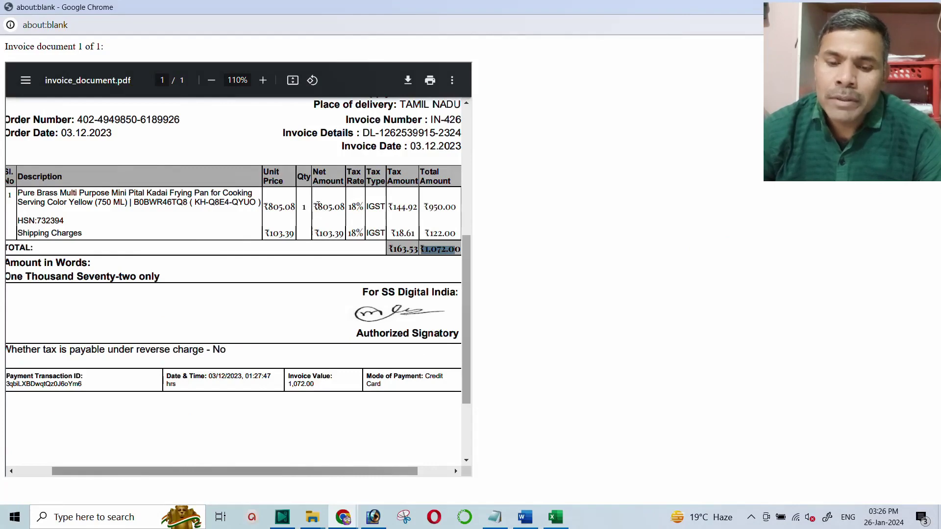
{"action": "left_click_drag", "start_coordinate": [314, 206], "coordinate": [345, 208]}
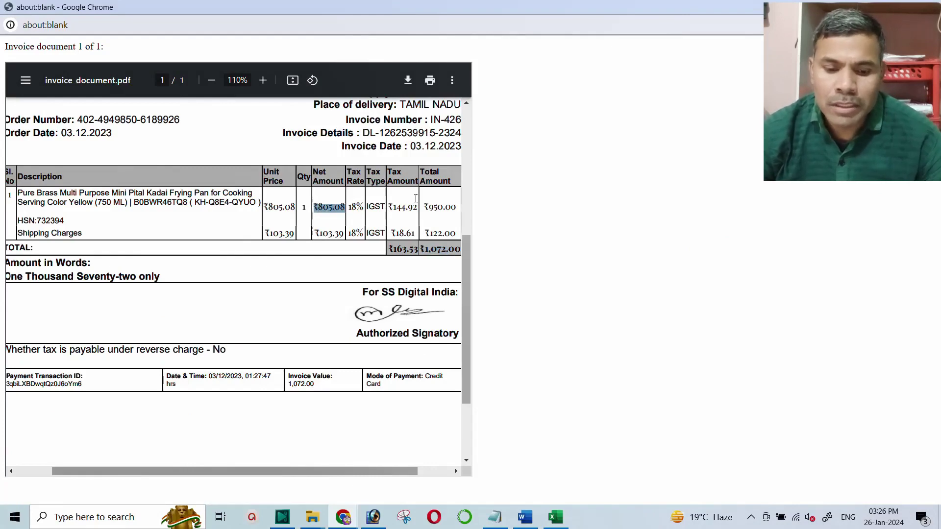
- Enter the kadai's net amount, 805.08, in cell E5 of the Excel sheet, checking it against the invoice
{"action": "key", "text": "alt+Tab"}
{"action": "left_click", "coordinate": [466, 254]}
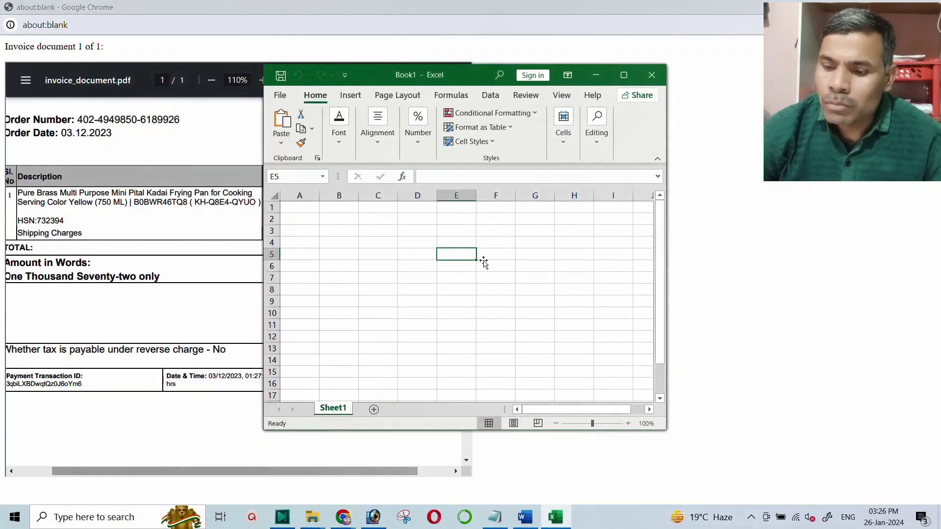
{"action": "type", "text": "805."}
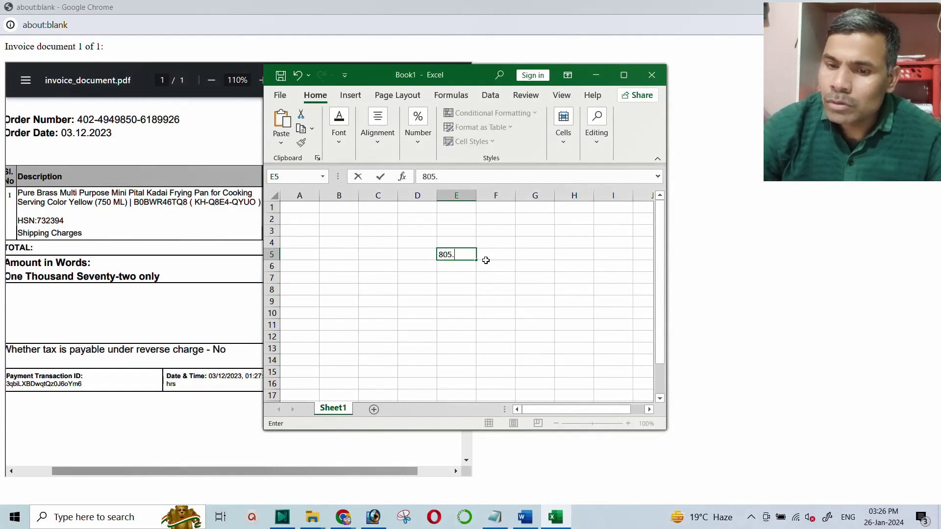
{"action": "type", "text": "08"}
{"action": "key", "text": "Return"}
{"action": "key", "text": "alt+Tab"}
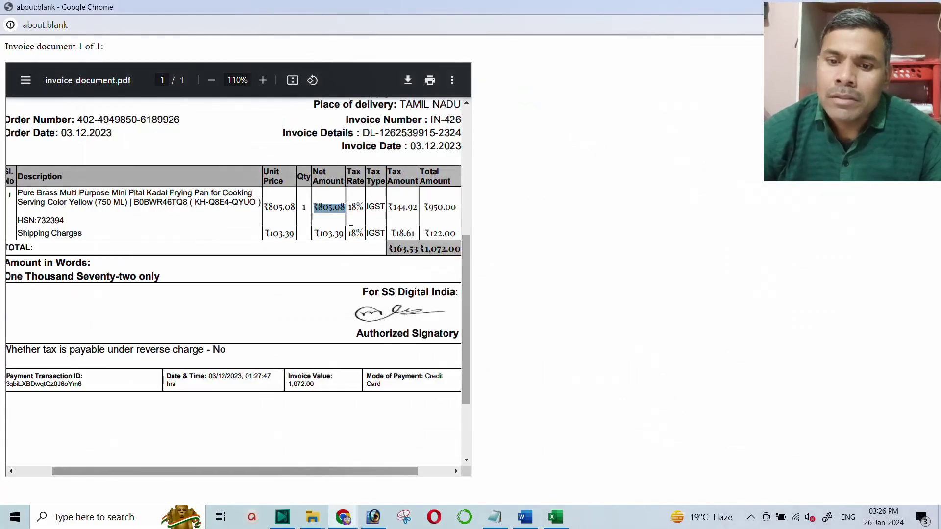
{"action": "key", "text": "alt+Tab"}
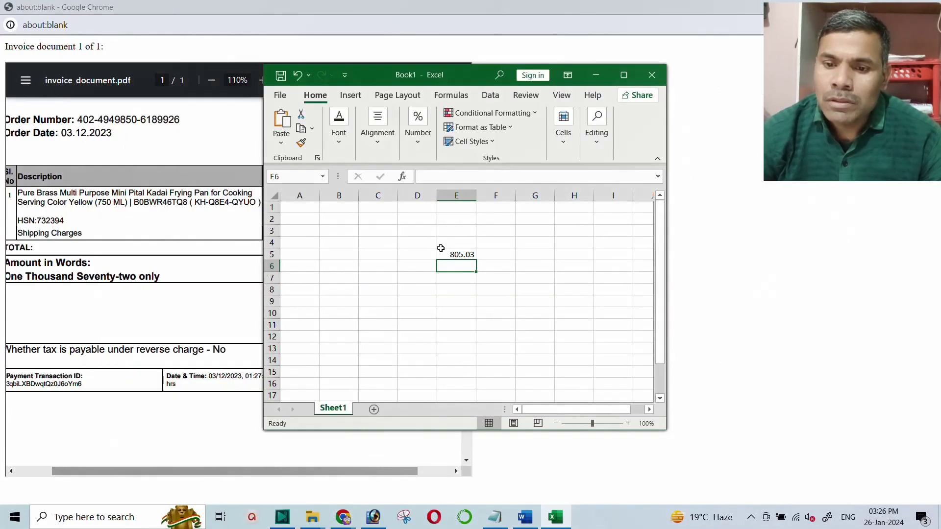
{"action": "left_click", "coordinate": [466, 254]}
{"action": "left_click", "coordinate": [452, 177]}
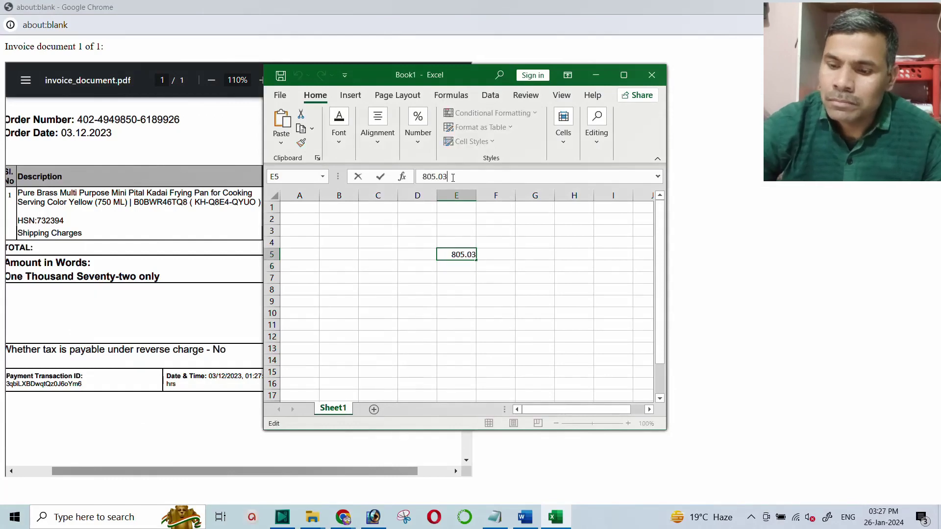
{"action": "key", "text": "BackSpace"}
{"action": "type", "text": "8"}
{"action": "key", "text": "Return"}
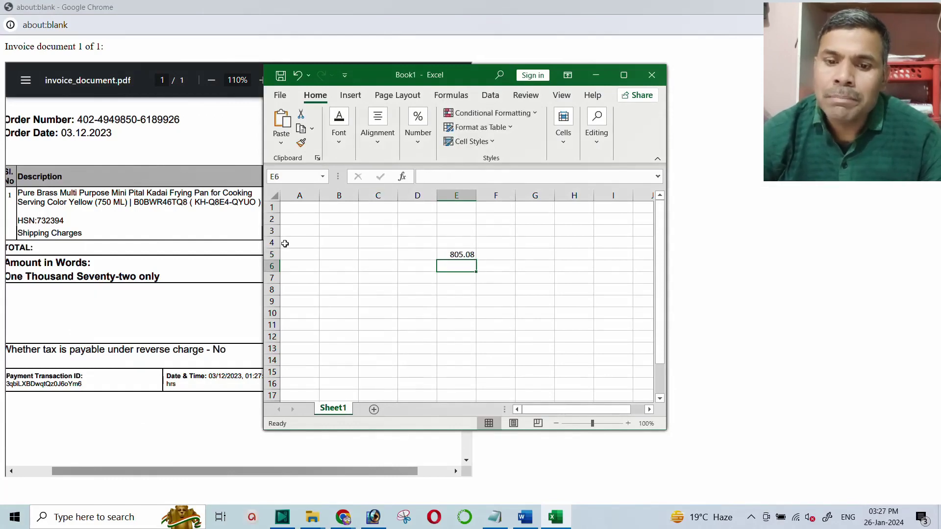
- Look up the net shipping charge on the invoice and enter 103.39 in cell E6 of the Excel sheet
{"action": "left_click", "coordinate": [259, 262]}
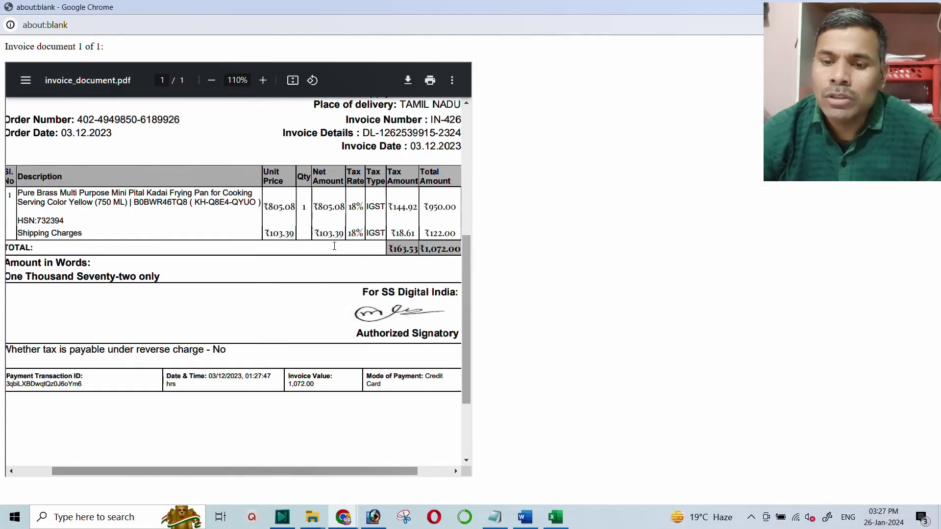
{"action": "key", "text": "alt+Tab"}
{"action": "type", "text": "103"}
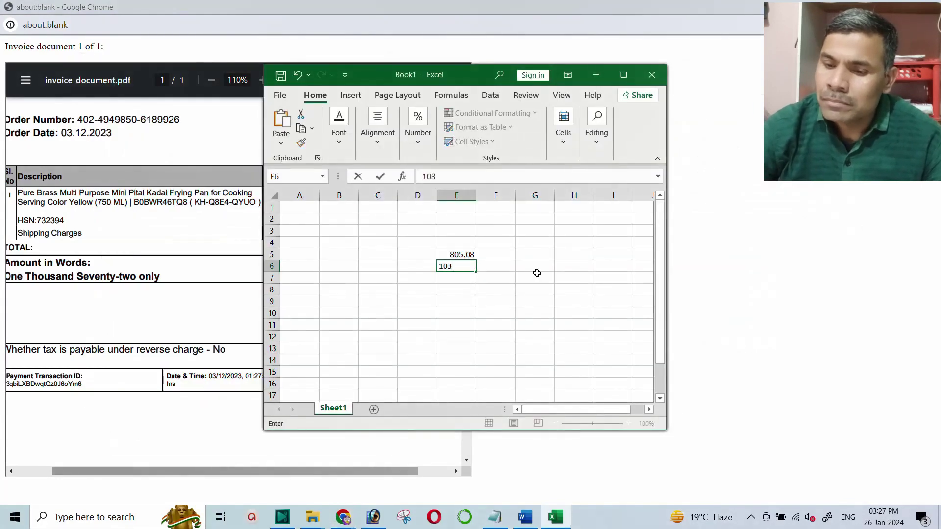
{"action": "type", "text": ".39"}
{"action": "key", "text": "Return"}
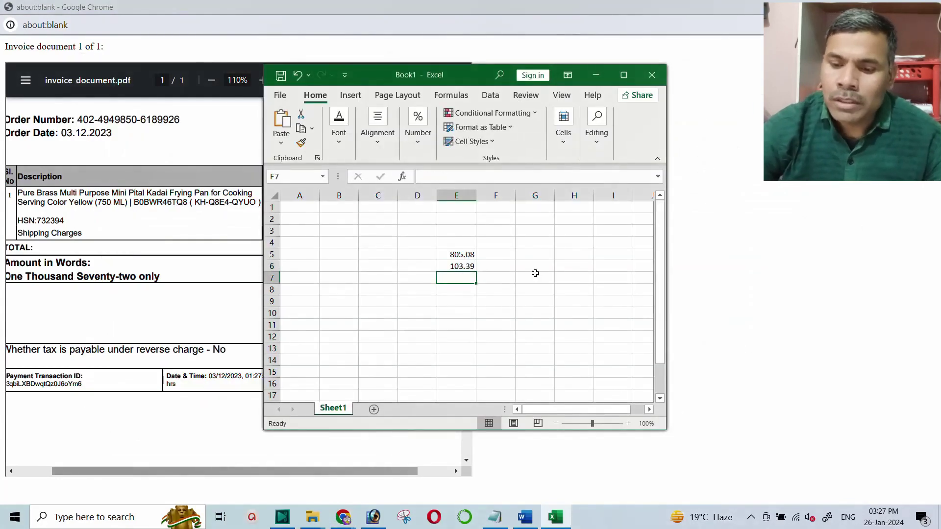
- Sum E5:E6 in cell E7 and make the total bold
{"action": "key", "text": "alt+equal"}
{"action": "key", "text": "Return"}
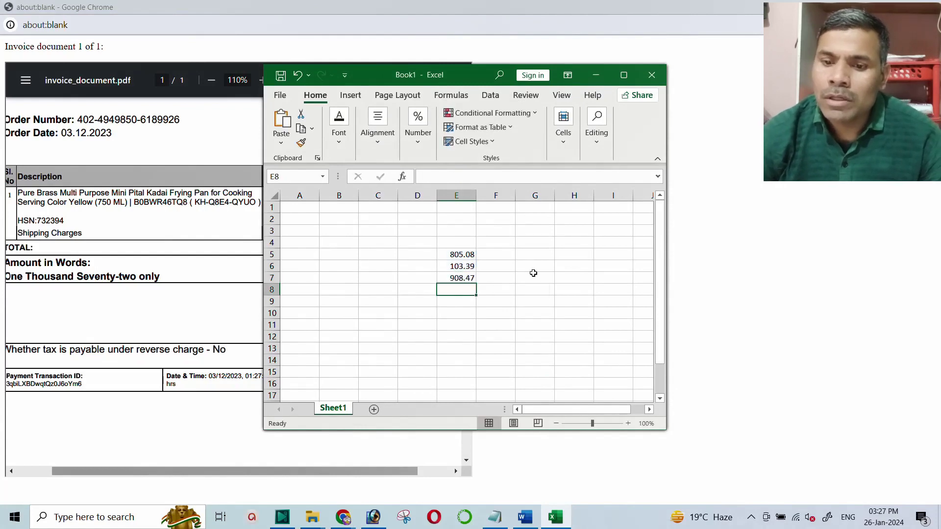
{"action": "left_click", "coordinate": [460, 279]}
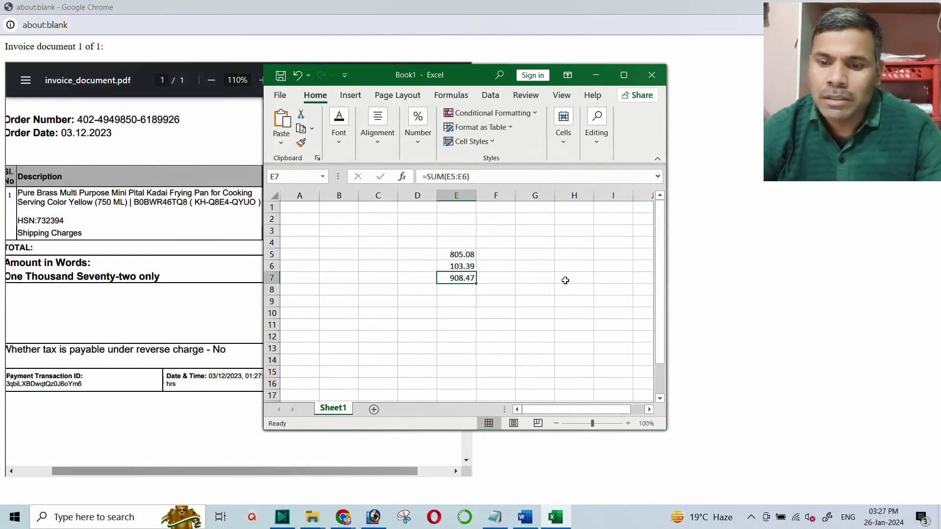
{"action": "key", "text": "ctrl+b"}
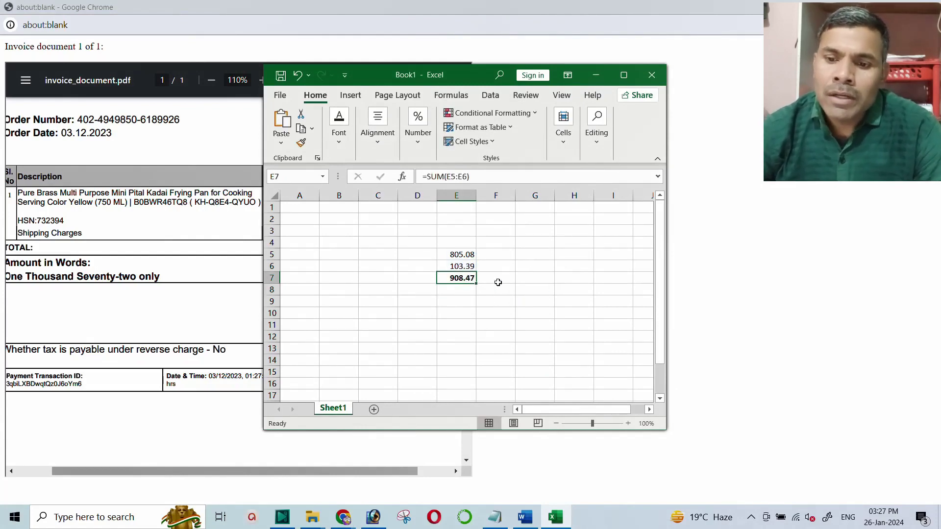
{"action": "left_click", "coordinate": [520, 278]}
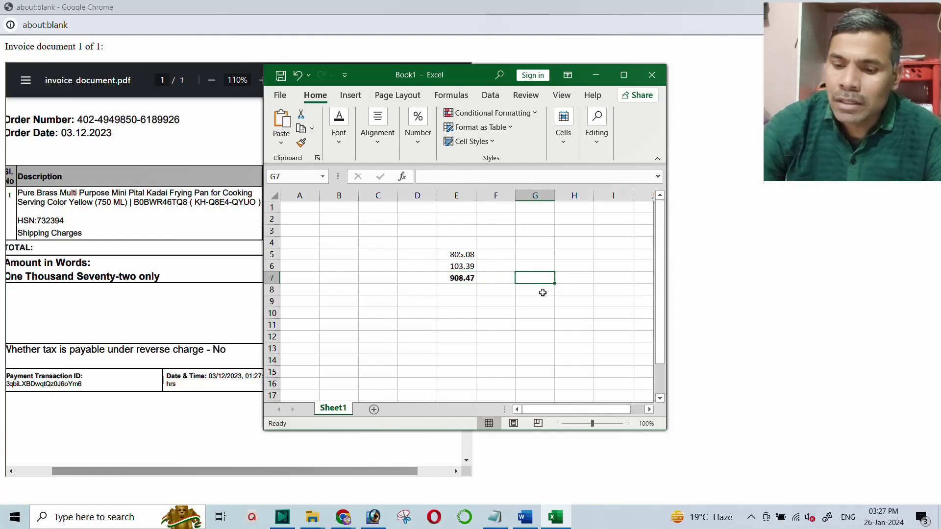
- Calculate 1% of the E7 total in cell G7 with the formula =E7*1%
{"action": "type", "text": "="}
{"action": "key", "text": "Left"}
{"action": "key", "text": "Left"}
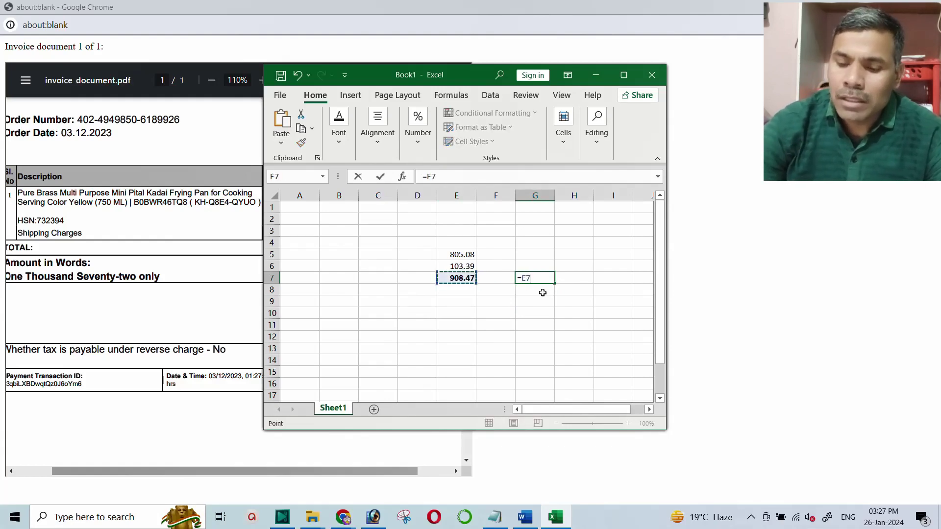
{"action": "type", "text": "*"}
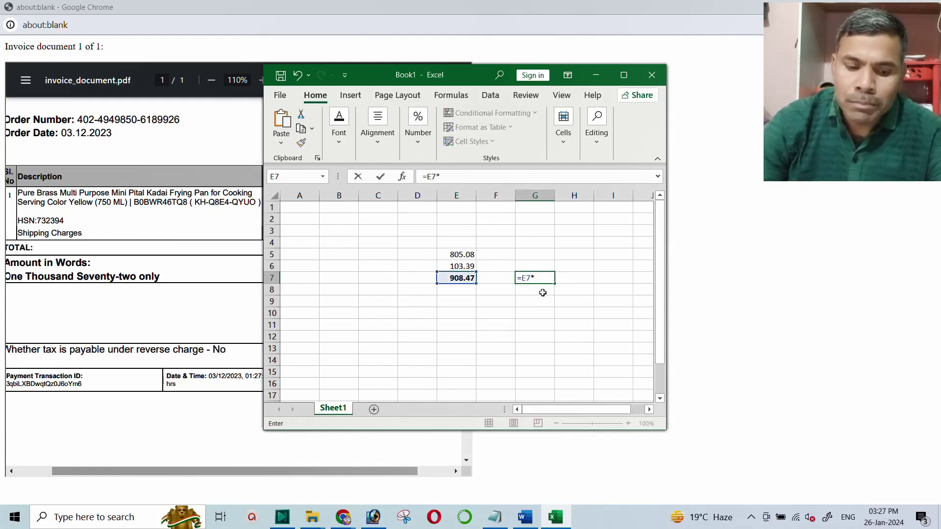
{"action": "type", "text": "1%"}
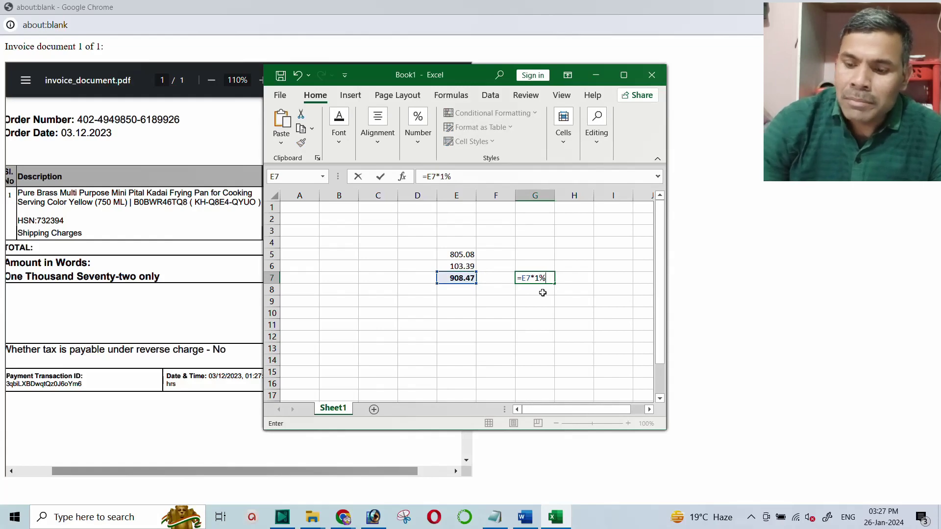
{"action": "key", "text": "Return"}
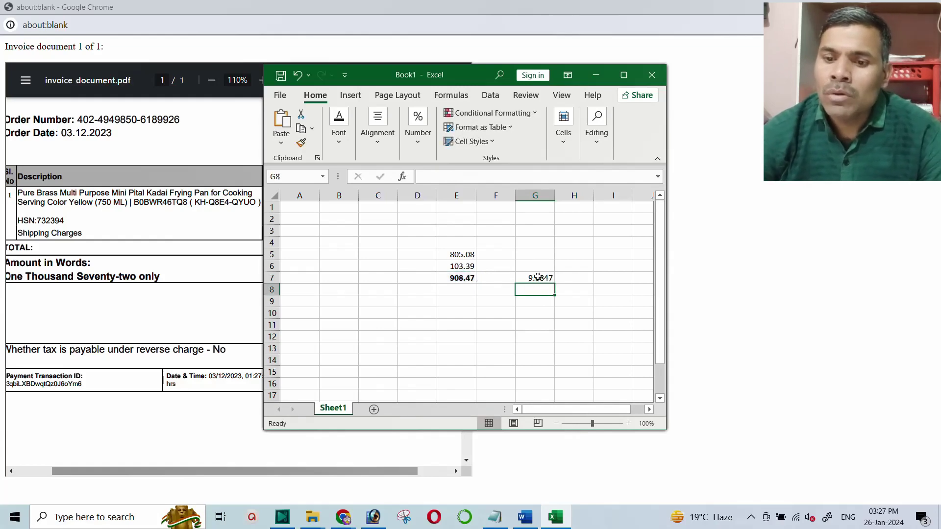
- Format the 1% result in G7 to two decimal places and make it bold, with the Excel window maximized
{"action": "left_click", "coordinate": [540, 276]}
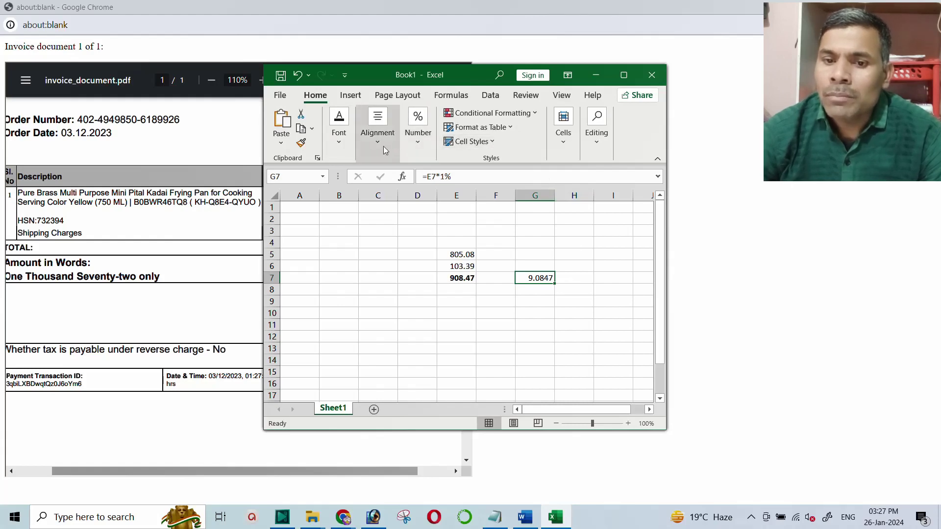
{"action": "left_click", "coordinate": [624, 75]}
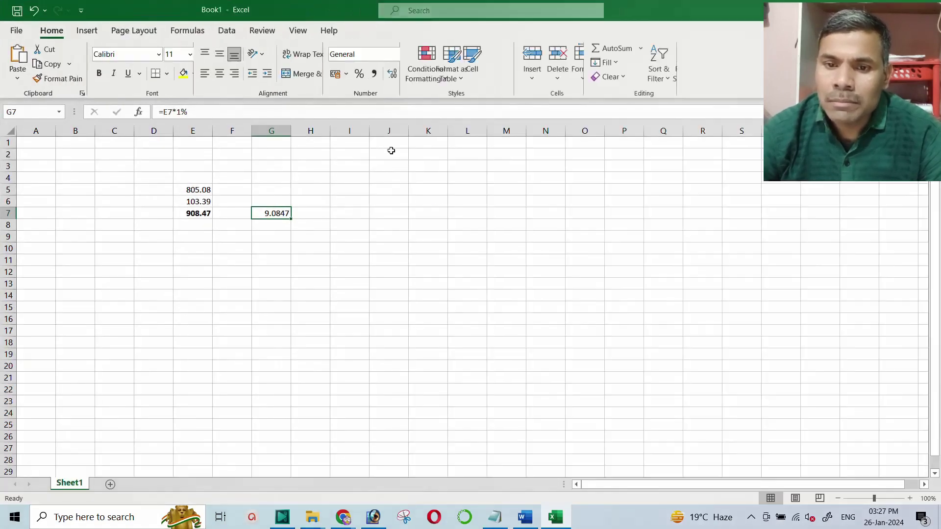
{"action": "left_click", "coordinate": [496, 74]}
{"action": "left_click", "coordinate": [497, 74]}
{"action": "left_click", "coordinate": [496, 75]}
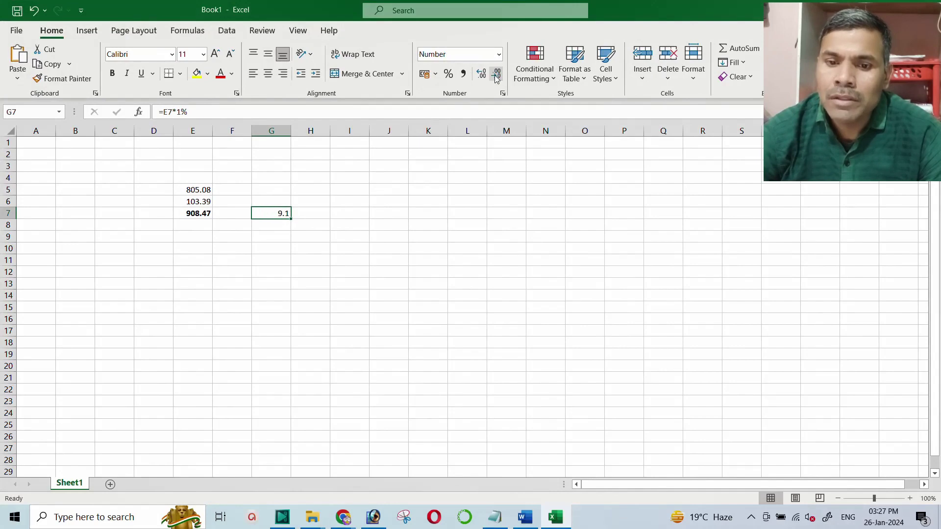
{"action": "left_click", "coordinate": [480, 74]}
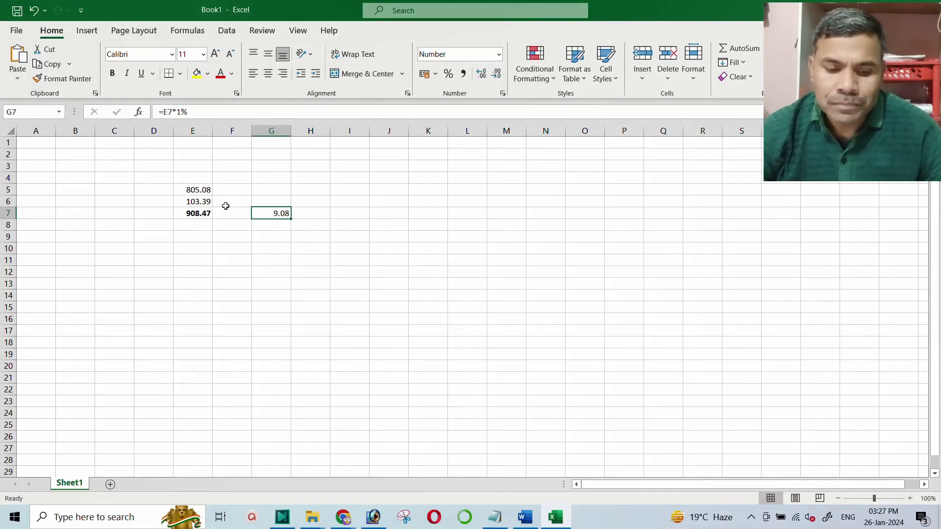
{"action": "key", "text": "ctrl+b"}
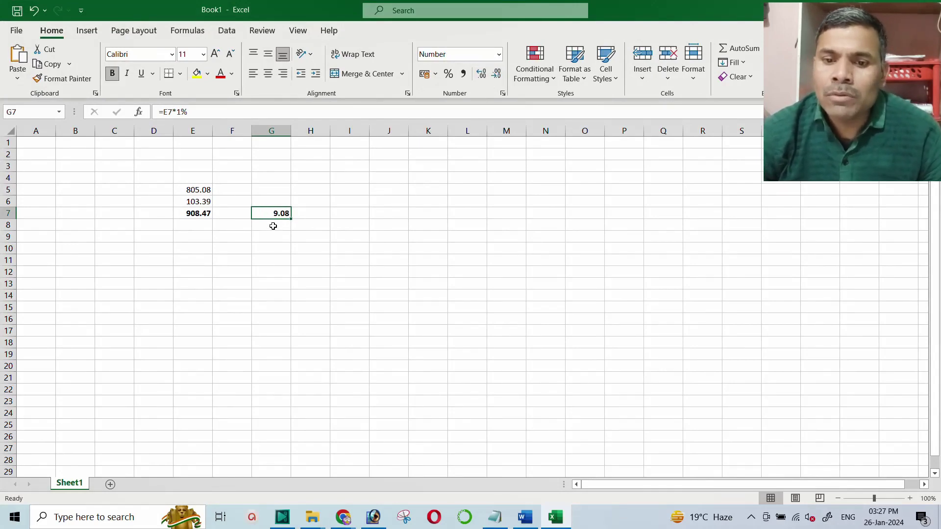
- Label the amount by entering TCS-IGST in cell H7 and make the label bold
{"action": "left_click", "coordinate": [300, 215]}
{"action": "type", "text": "T"}
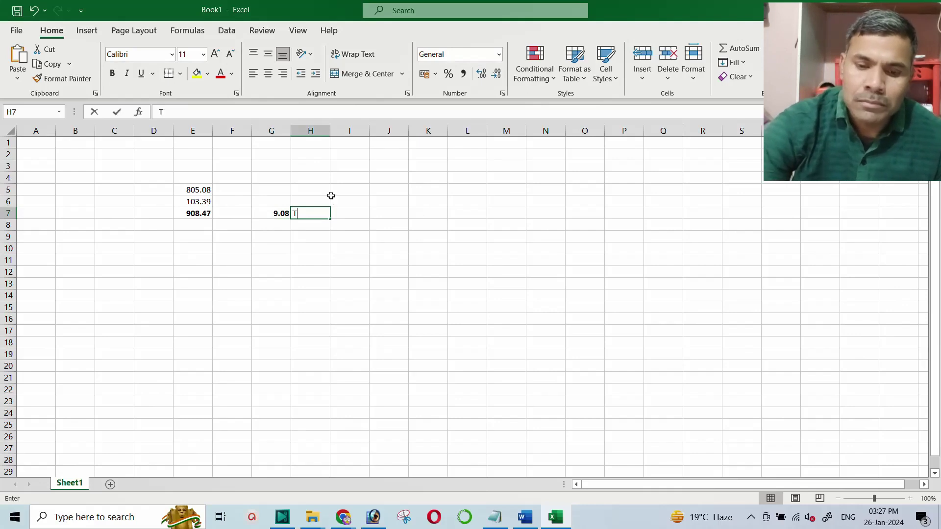
{"action": "type", "text": "CS-"}
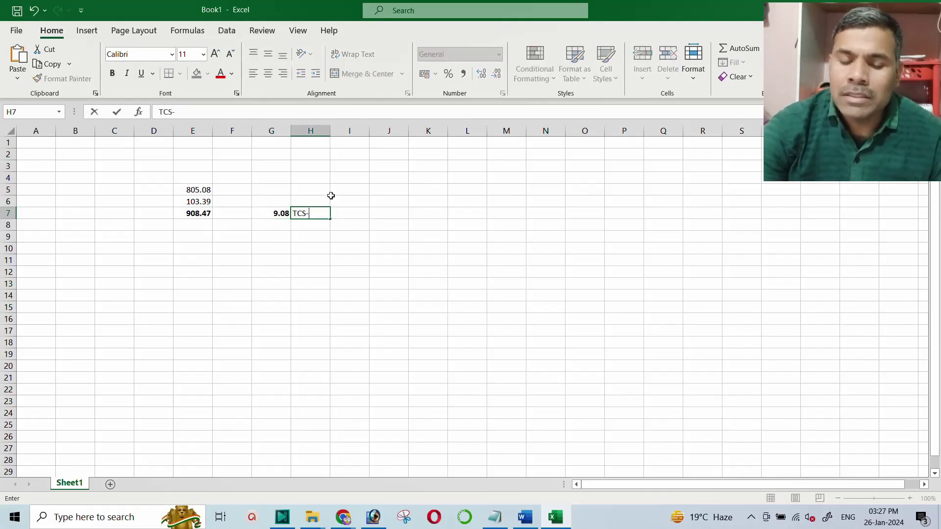
{"action": "type", "text": "IGST"}
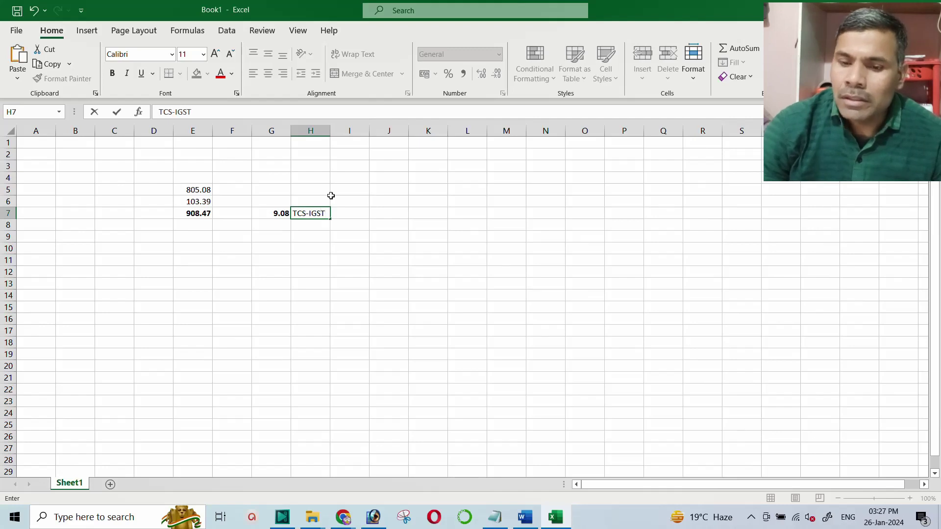
{"action": "key", "text": "Return"}
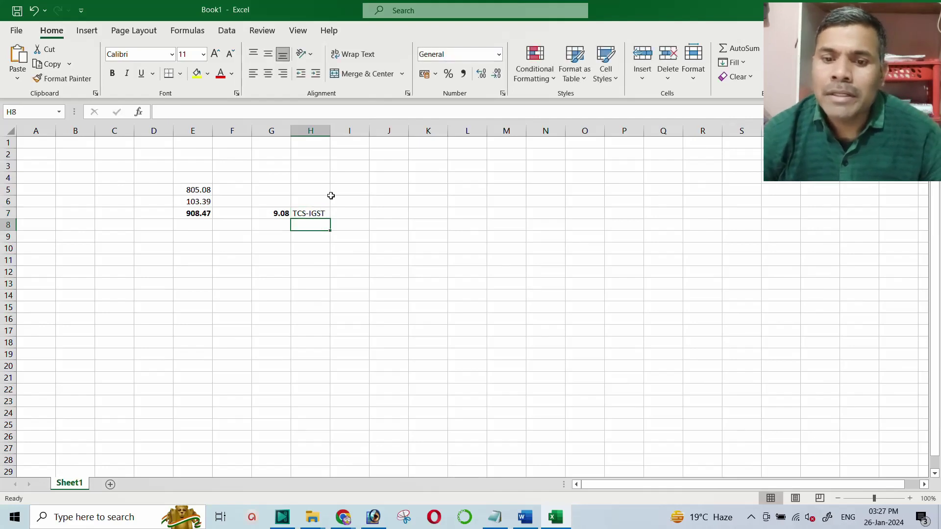
{"action": "left_click", "coordinate": [309, 212]}
{"action": "key", "text": "ctrl+b"}
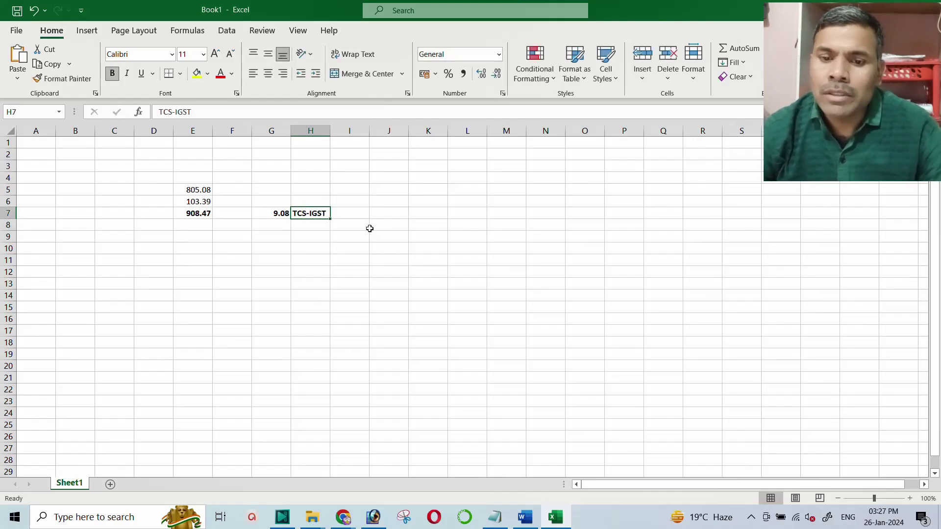
- Restore the Excel window to its smaller size, switch to the Amazon payment details in Chrome and highlight the TCS-IGST amount
{"action": "key", "text": "super+Down"}
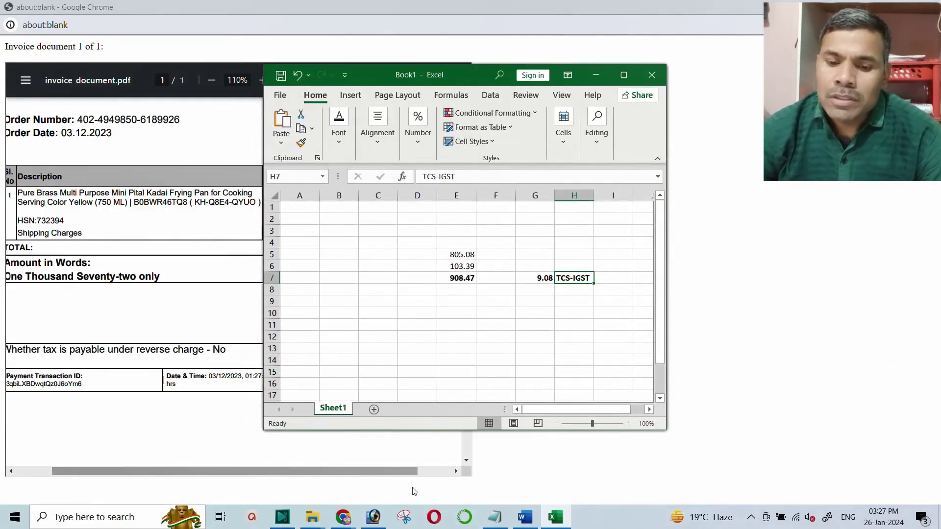
{"action": "left_click", "coordinate": [338, 510]}
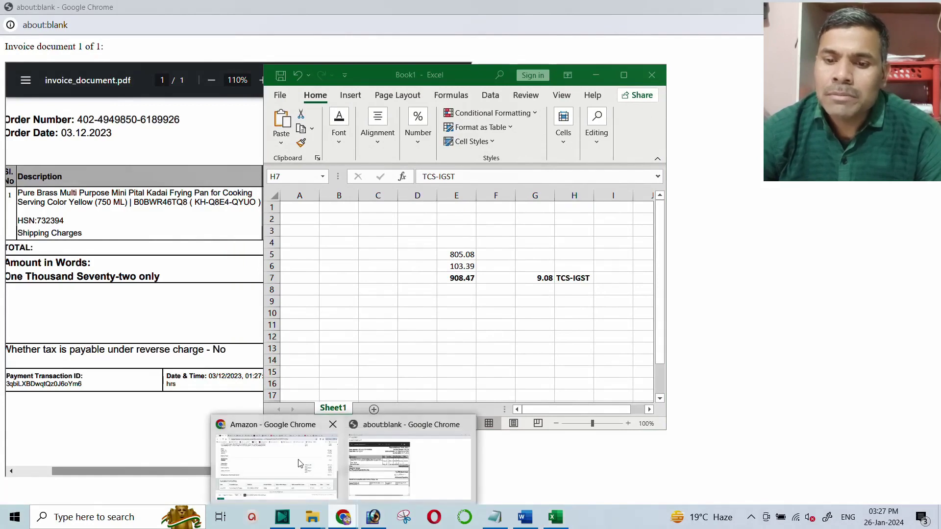
{"action": "left_click", "coordinate": [323, 484]}
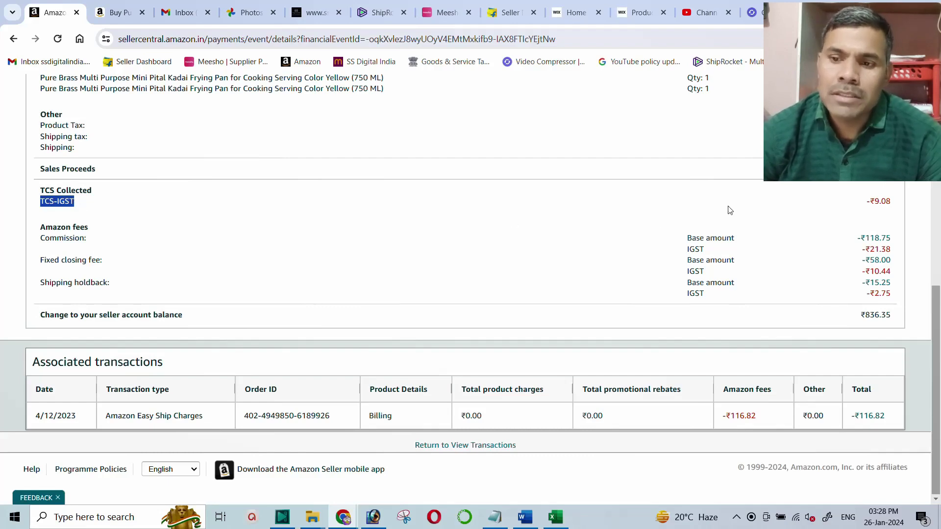
{"action": "left_click_drag", "start_coordinate": [876, 202], "coordinate": [889, 203]}
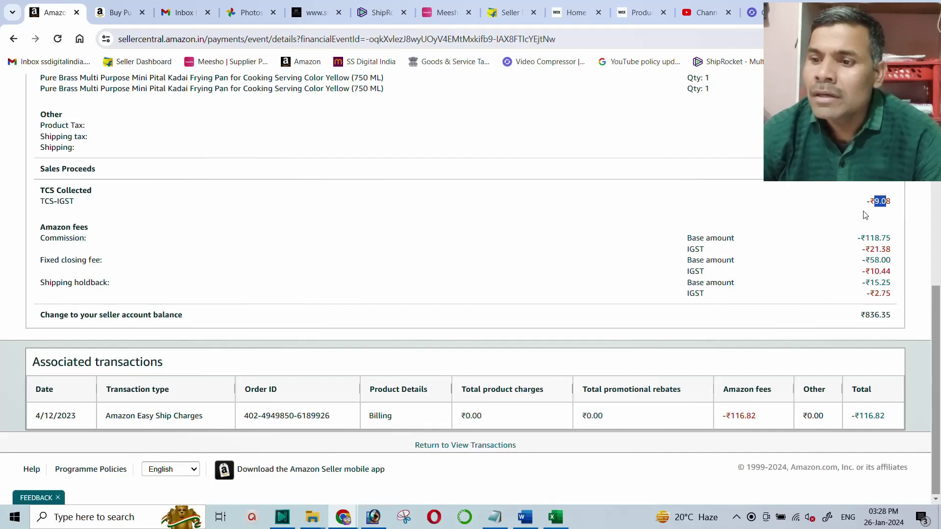
{"action": "left_click_drag", "start_coordinate": [891, 202], "coordinate": [866, 203]}
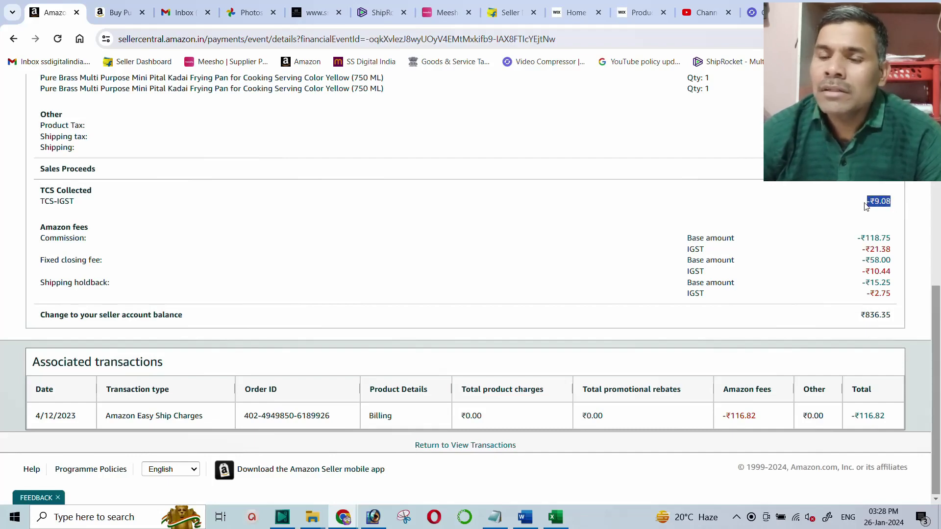
{"action": "left_click", "coordinate": [813, 206]}
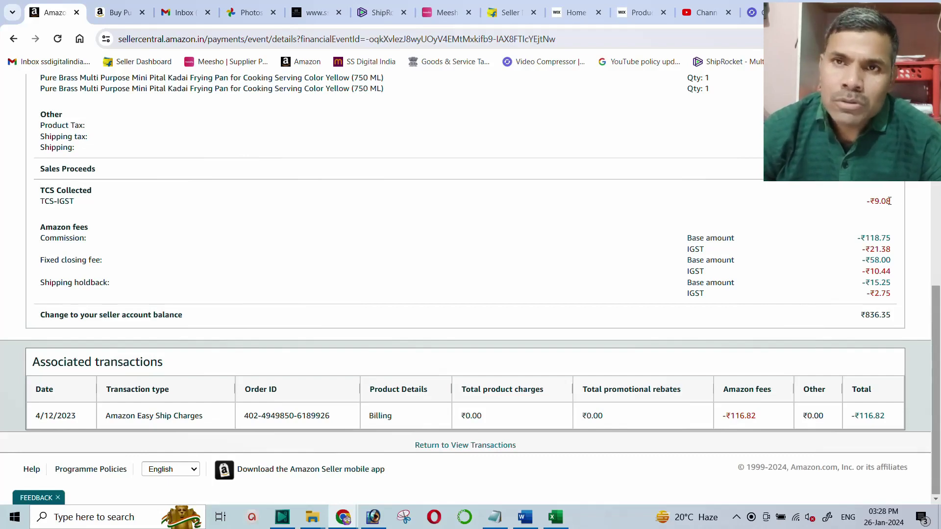
{"action": "left_click_drag", "start_coordinate": [898, 207], "coordinate": [869, 204]}
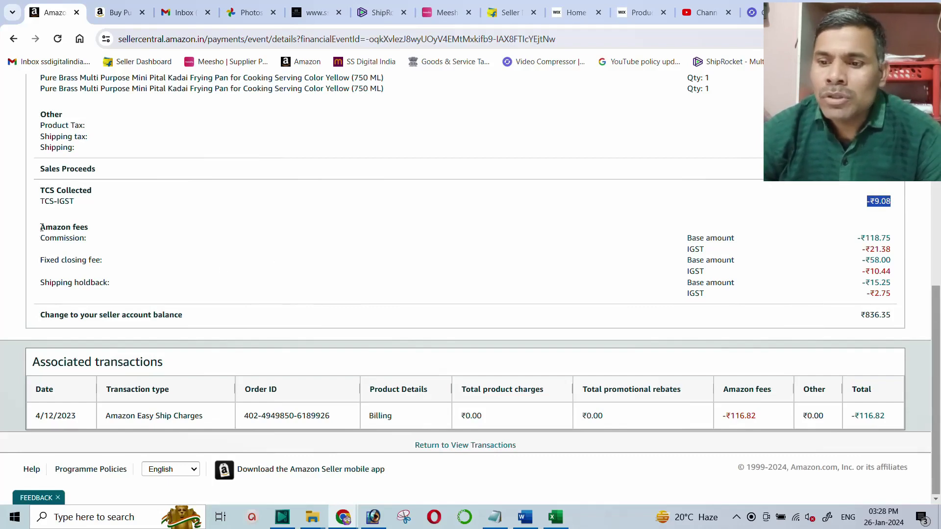
- Highlight the Amazon fees in the payment details: commission, fixed closing fee and its IGST, and shipping holdback and its IGST
{"action": "left_click_drag", "start_coordinate": [40, 226], "coordinate": [897, 237]}
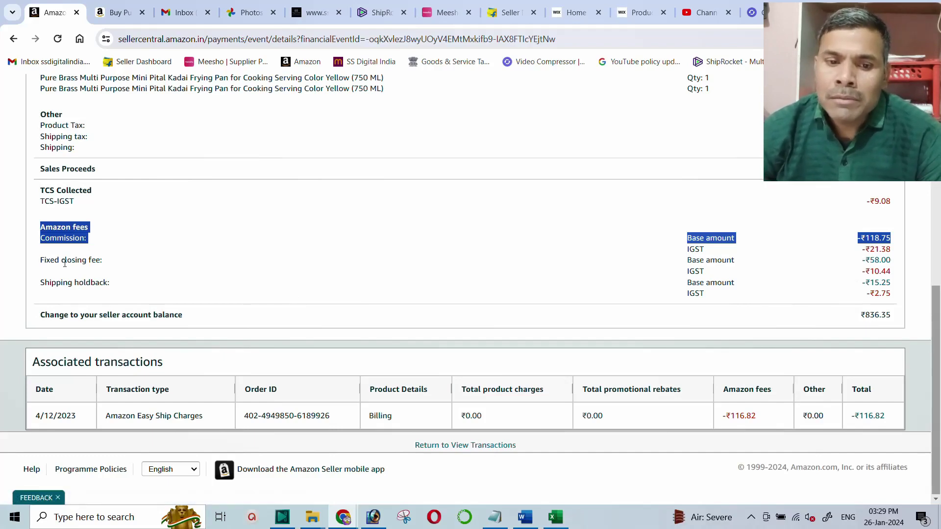
{"action": "left_click_drag", "start_coordinate": [40, 260], "coordinate": [122, 260]}
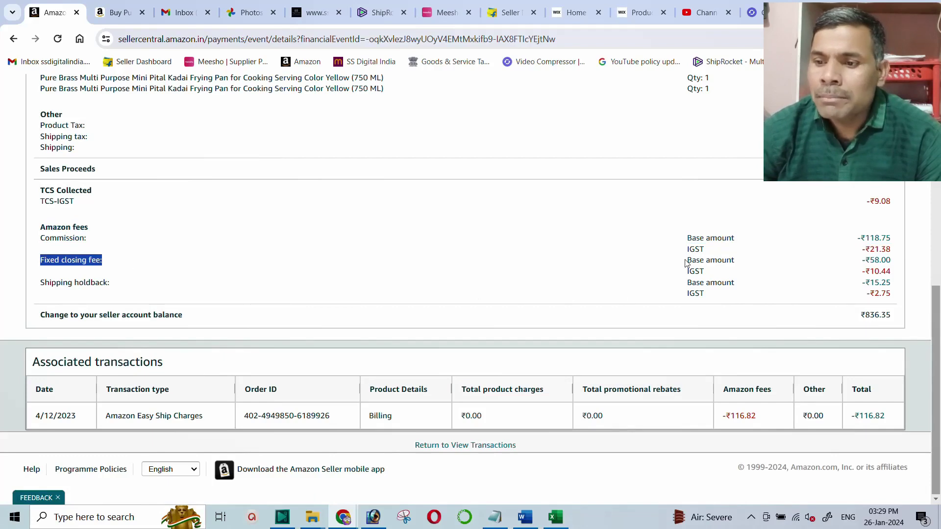
{"action": "left_click_drag", "start_coordinate": [685, 263], "coordinate": [904, 266]}
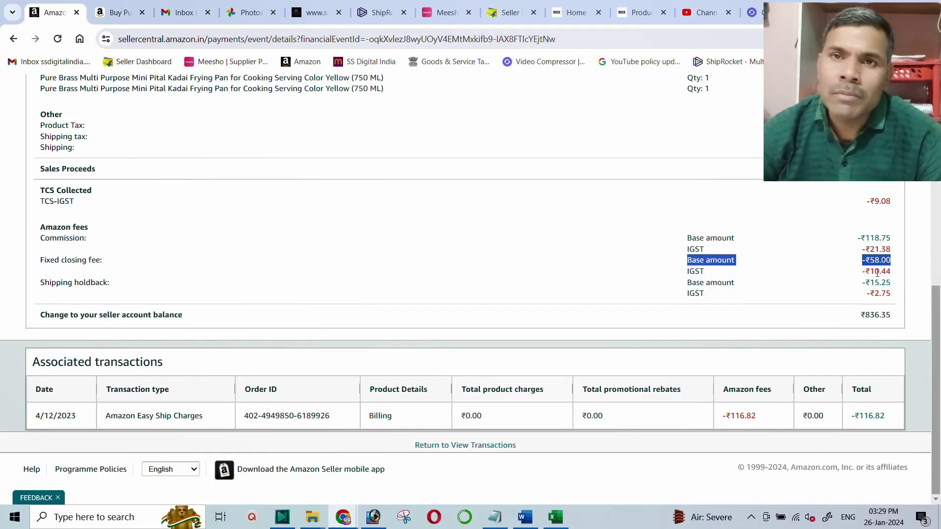
{"action": "left_click_drag", "start_coordinate": [865, 271], "coordinate": [892, 272]}
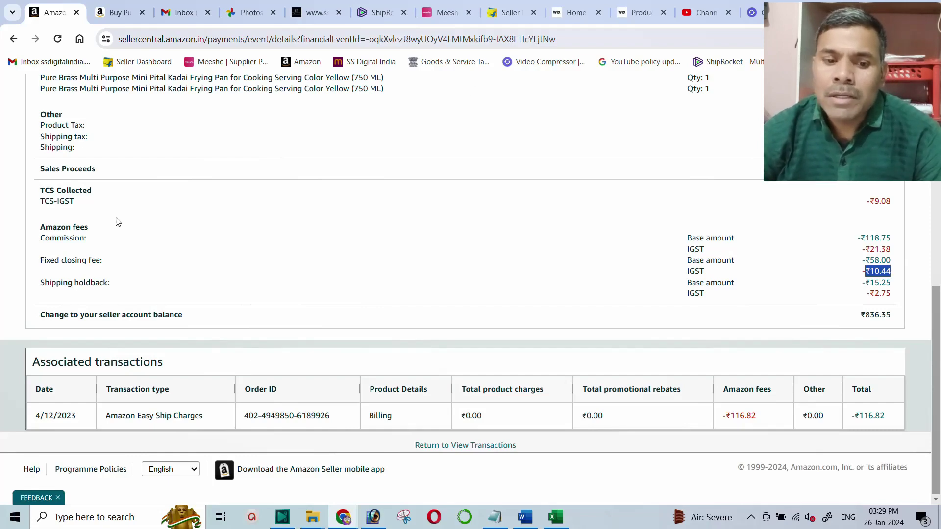
{"action": "left_click_drag", "start_coordinate": [40, 281], "coordinate": [131, 287]}
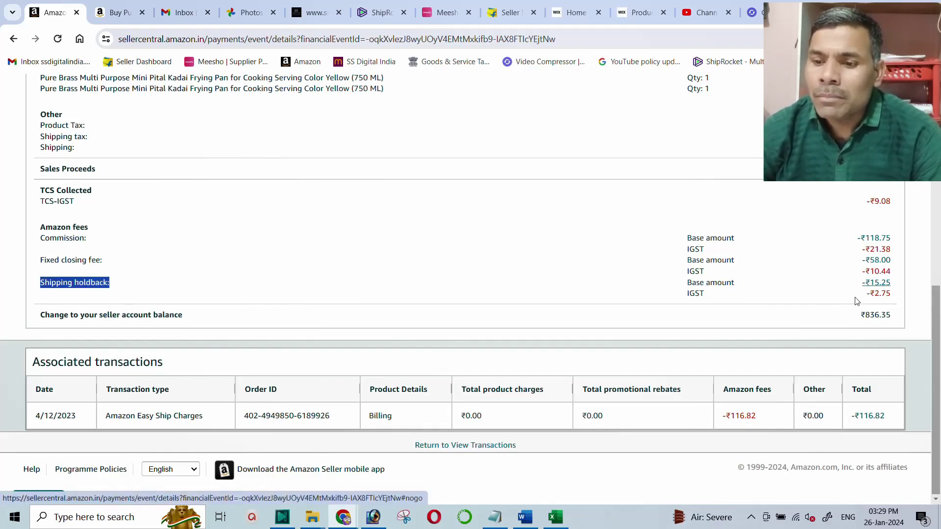
{"action": "left_click", "coordinate": [871, 295]}
{"action": "left_click_drag", "start_coordinate": [870, 295], "coordinate": [915, 304]}
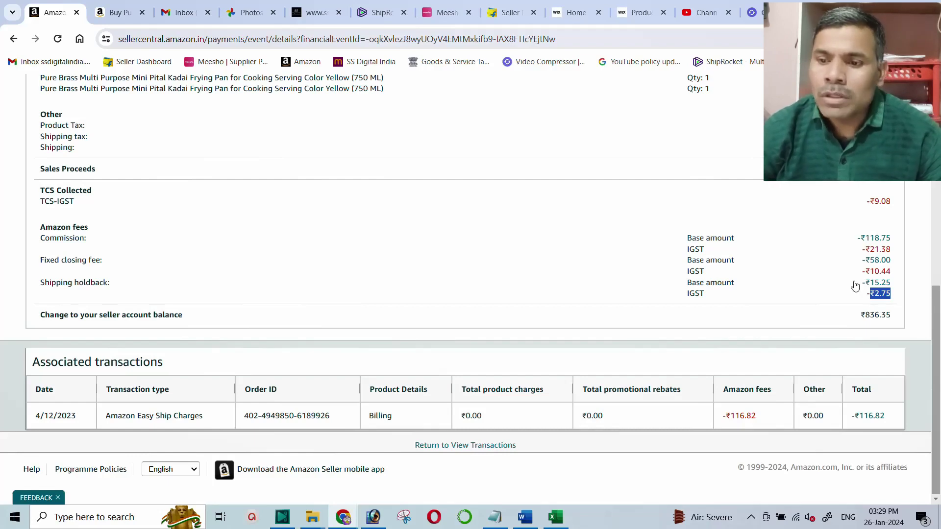
- Switch to Excel, enter the IGST amounts 21.38, 10.44 and 2.75 in G8:G10, and sum G7:G10 in cell G11
{"action": "key", "text": "alt+Tab"}
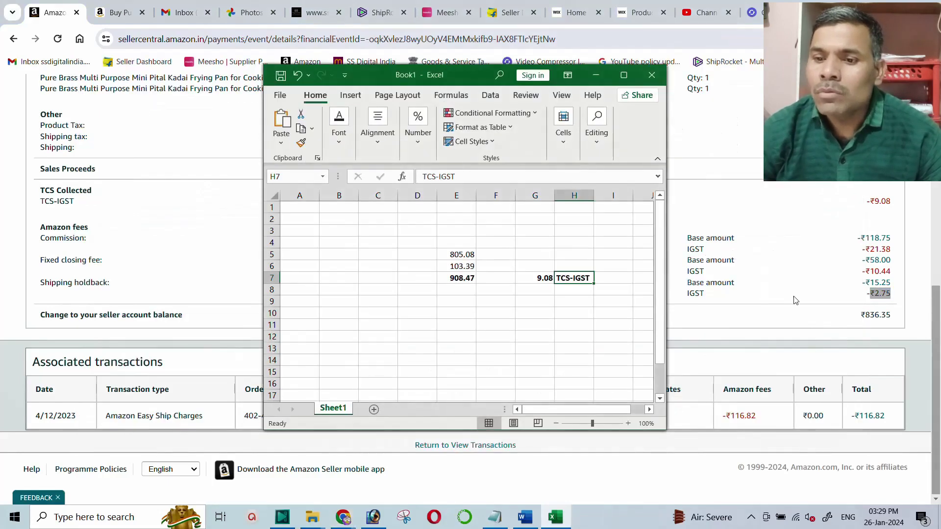
{"action": "left_click", "coordinate": [532, 289]}
{"action": "type", "text": "21.38"}
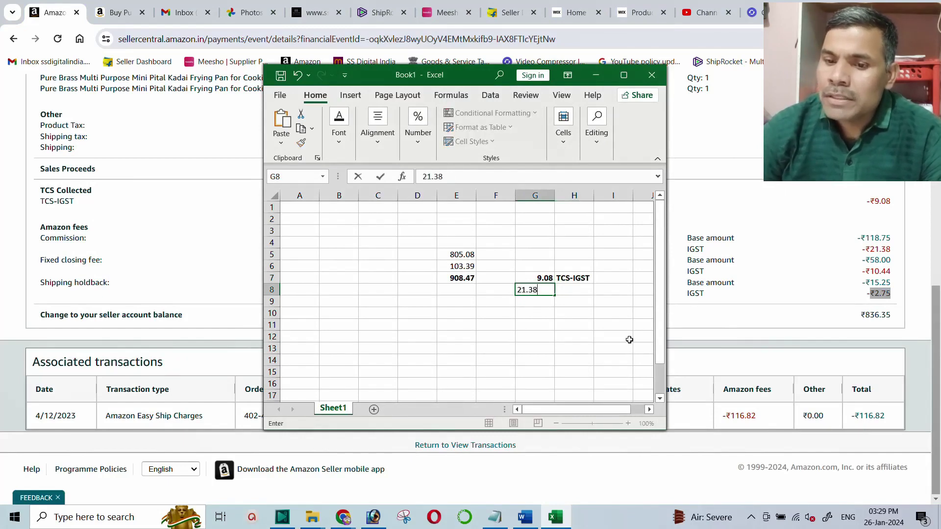
{"action": "key", "text": "Return"}
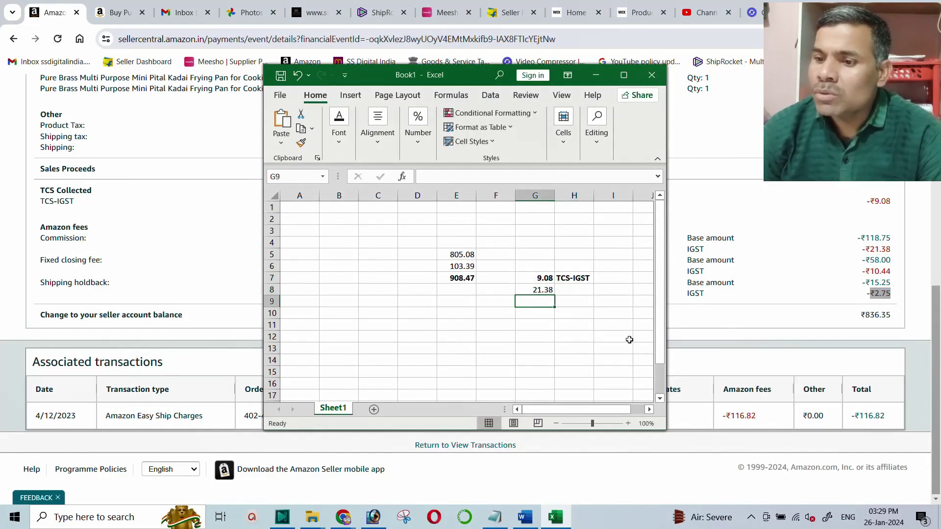
{"action": "type", "text": "10.44"}
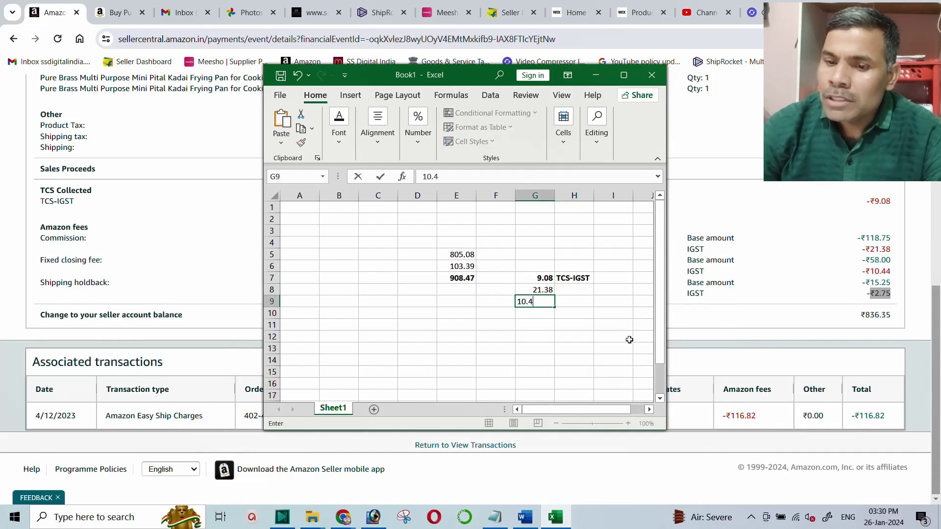
{"action": "key", "text": "Return"}
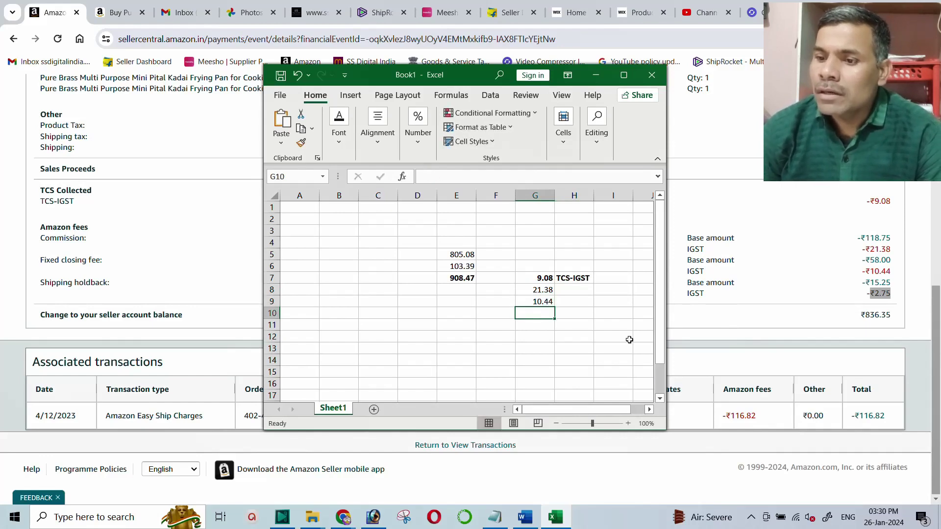
{"action": "type", "text": "2.75"}
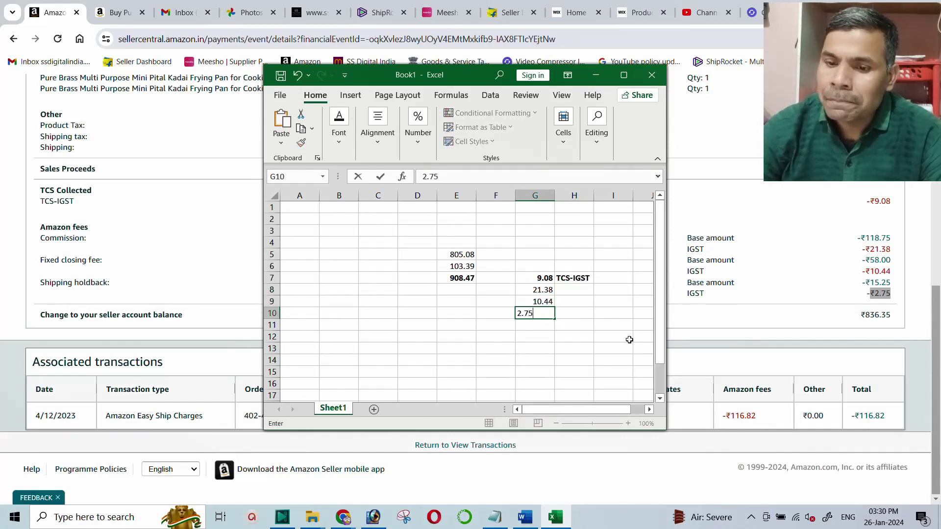
{"action": "key", "text": "Return"}
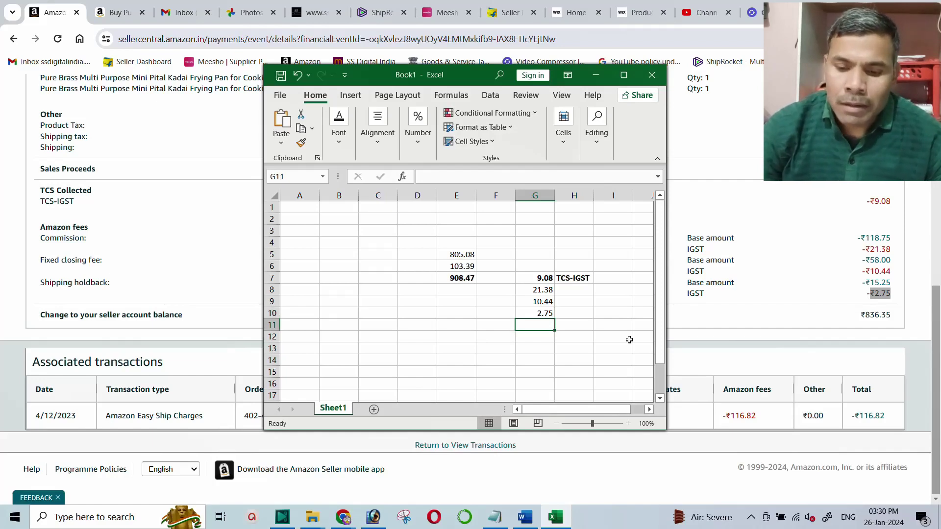
{"action": "key", "text": "alt+equal"}
{"action": "key", "text": "Return"}
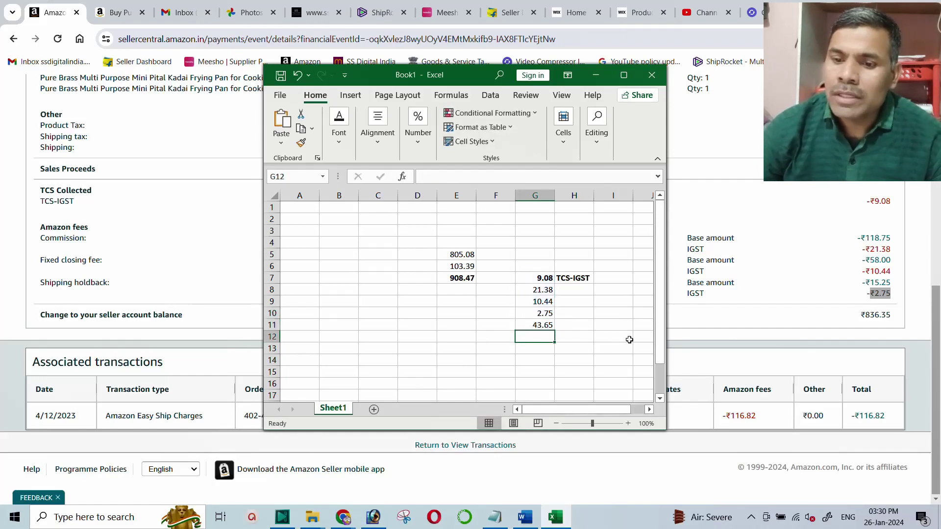
- Make the total in cell G11 bold
{"action": "left_click", "coordinate": [540, 325]}
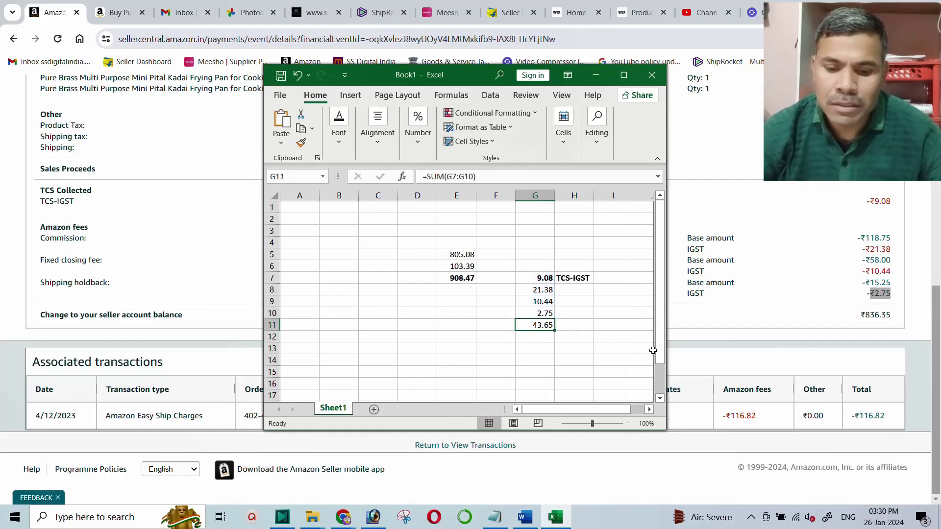
{"action": "key", "text": "ctrl+b"}
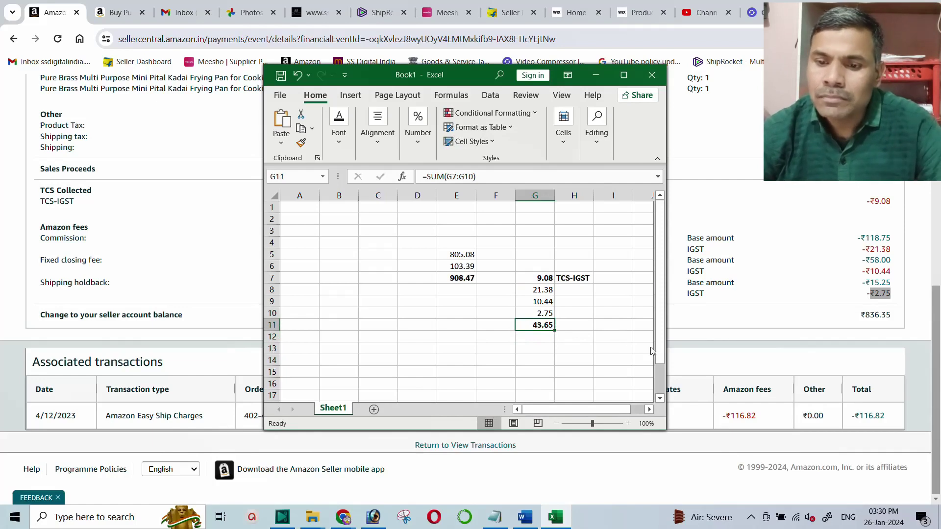
{"action": "left_click", "coordinate": [498, 323]}
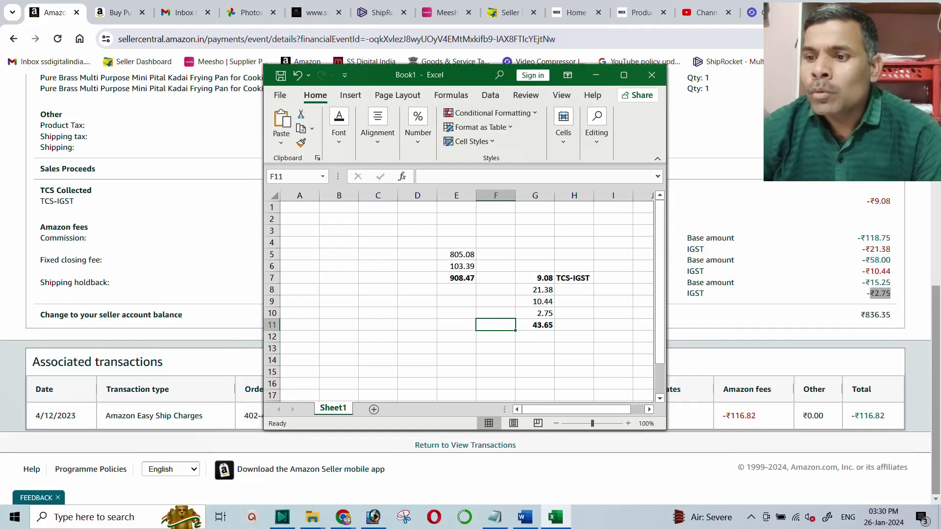
- Minimize Excel, switch to the order's invoice in Chrome and highlight the unit prices, the tax amounts and the total tax
{"action": "left_click", "coordinate": [596, 74]}
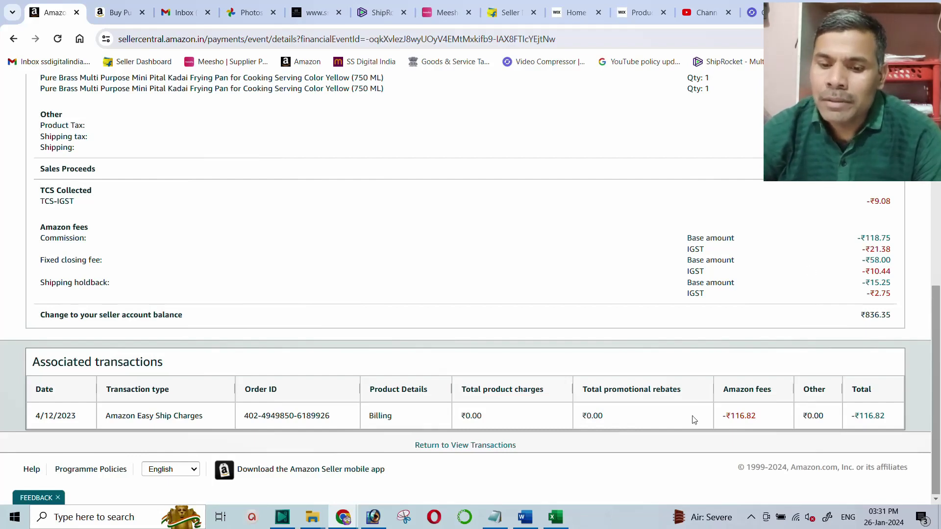
{"action": "left_click", "coordinate": [376, 517]}
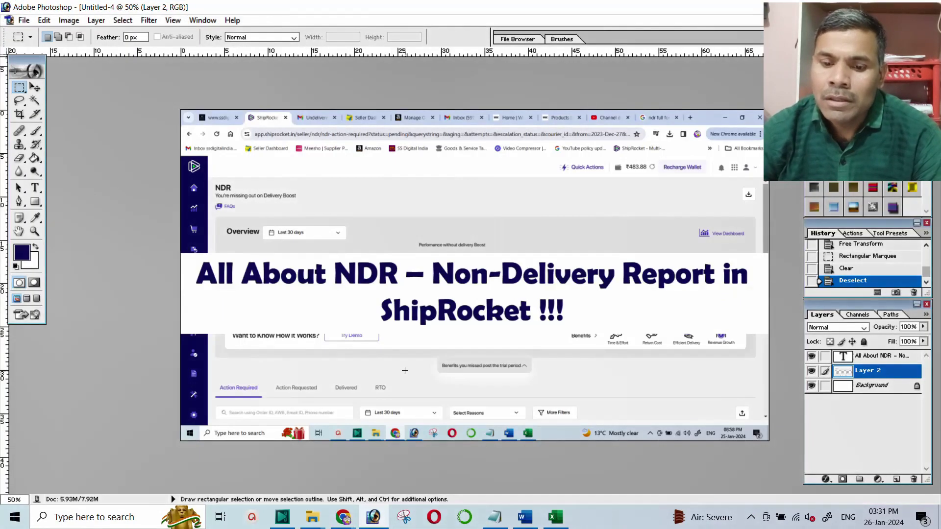
{"action": "left_click", "coordinate": [377, 517]}
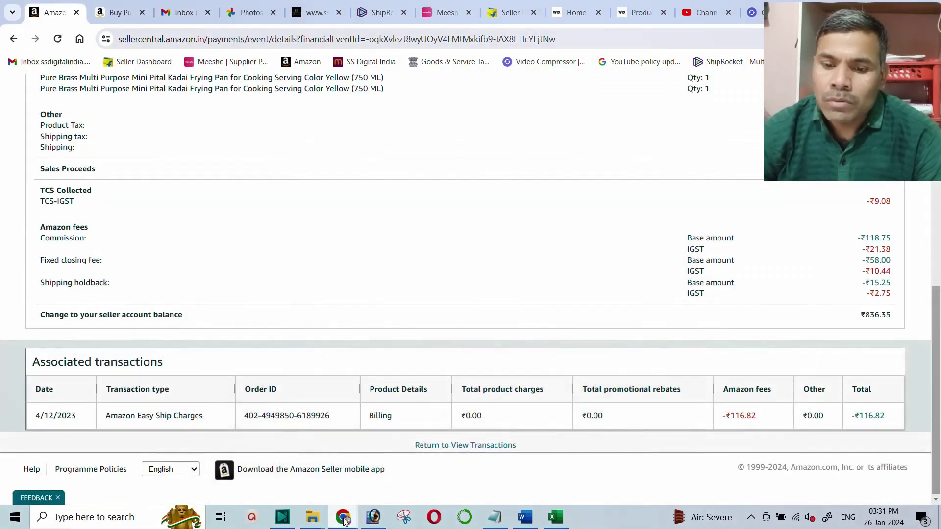
{"action": "mouse_move", "coordinate": [343, 517]}
{"action": "left_click", "coordinate": [388, 463]}
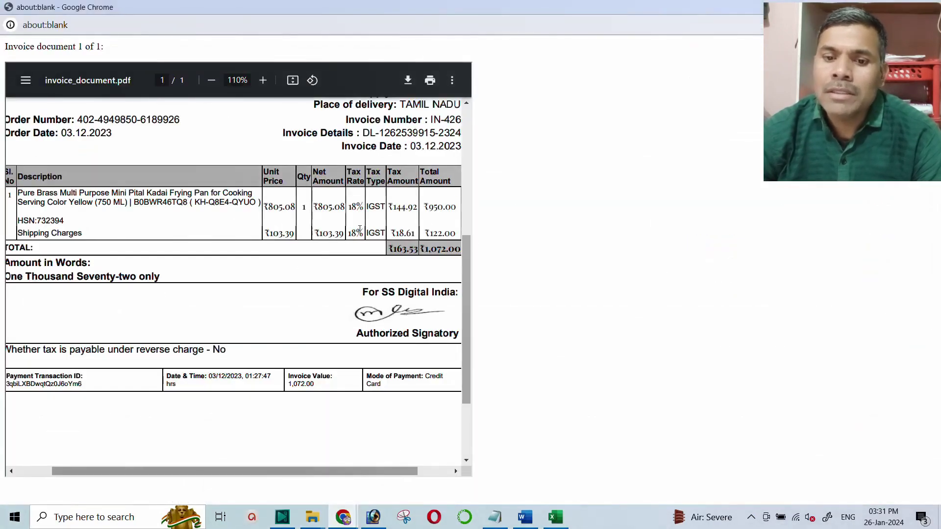
{"action": "left_click_drag", "start_coordinate": [265, 205], "coordinate": [300, 232]}
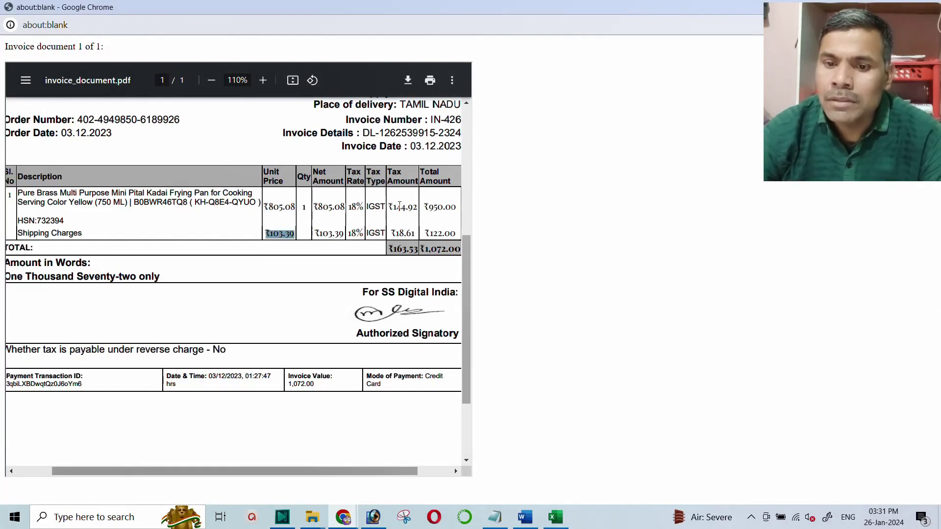
{"action": "left_click_drag", "start_coordinate": [390, 206], "coordinate": [418, 234]}
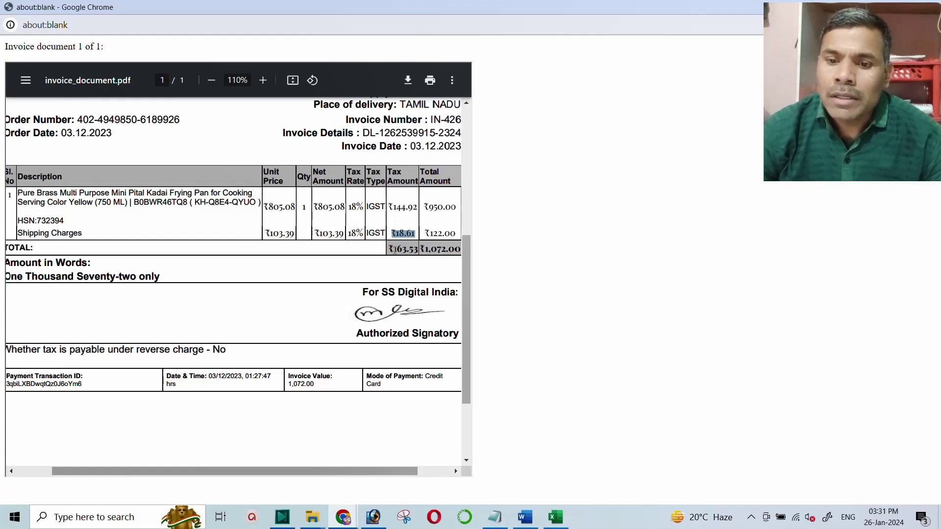
{"action": "left_click_drag", "start_coordinate": [390, 247], "coordinate": [422, 244]}
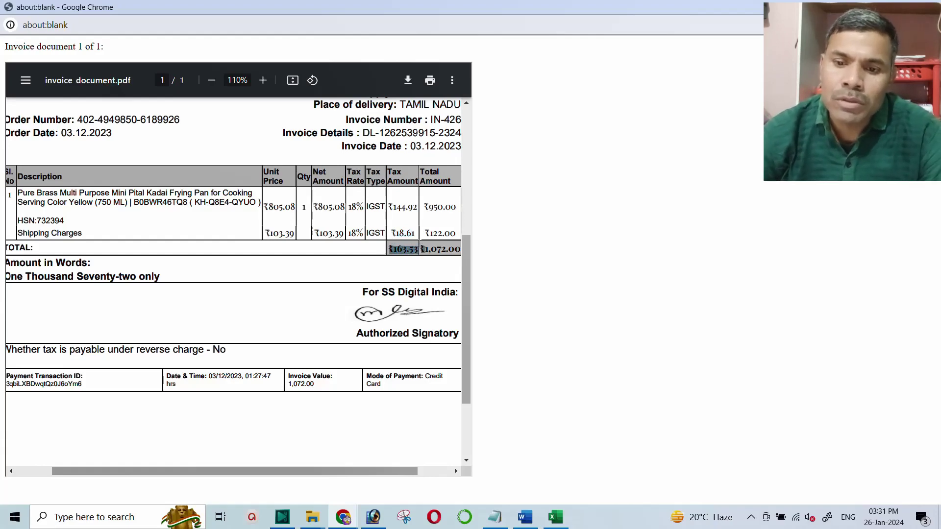
{"action": "left_click_drag", "start_coordinate": [391, 248], "coordinate": [421, 246]}
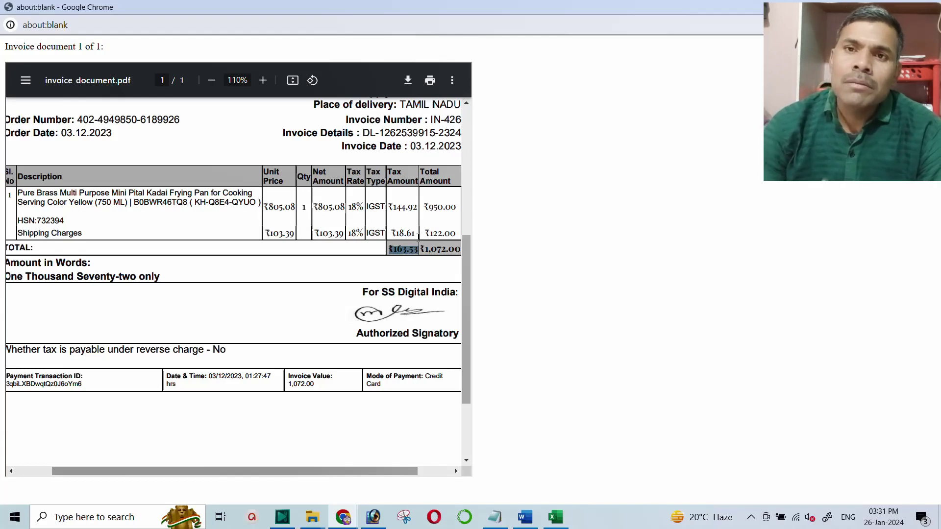
- Switch to the Amazon payment details and highlight the change to the seller account balance
{"action": "key", "text": "Tab"}
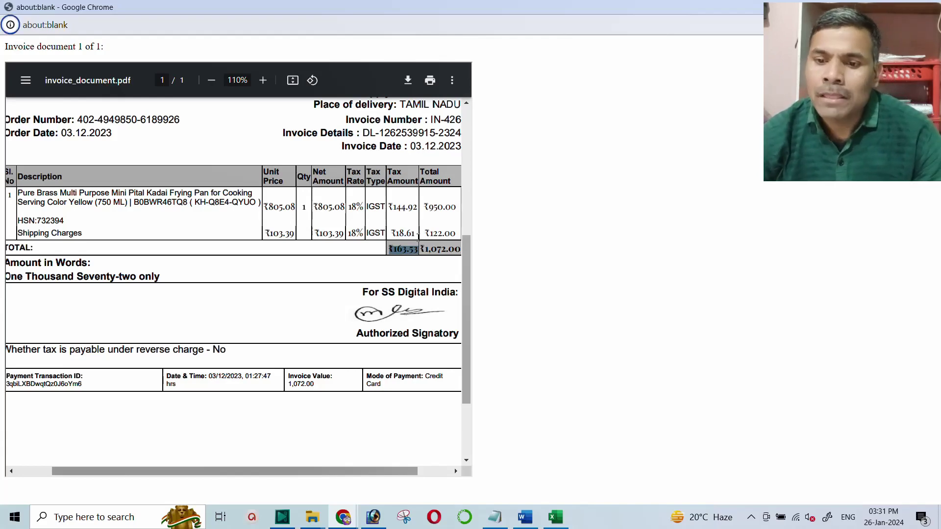
{"action": "key", "text": "ctrl+w"}
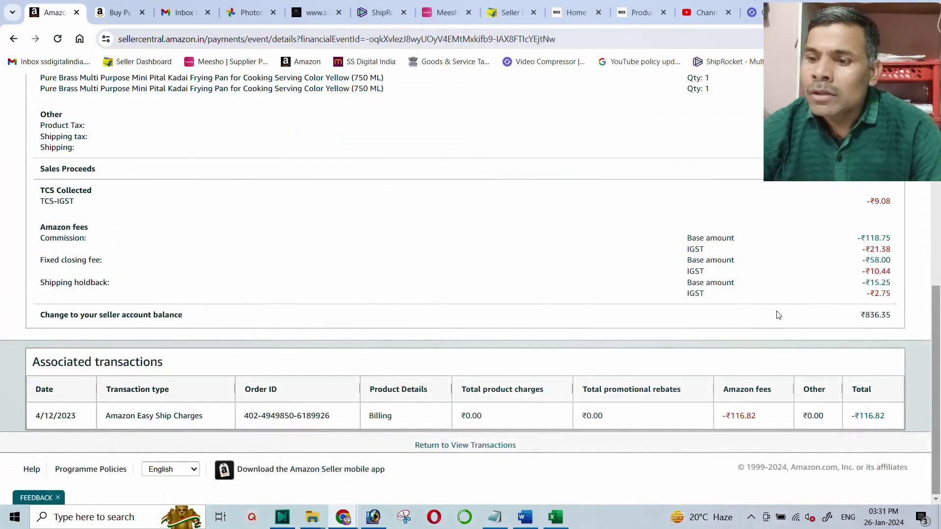
{"action": "left_click_drag", "start_coordinate": [865, 314], "coordinate": [891, 315]}
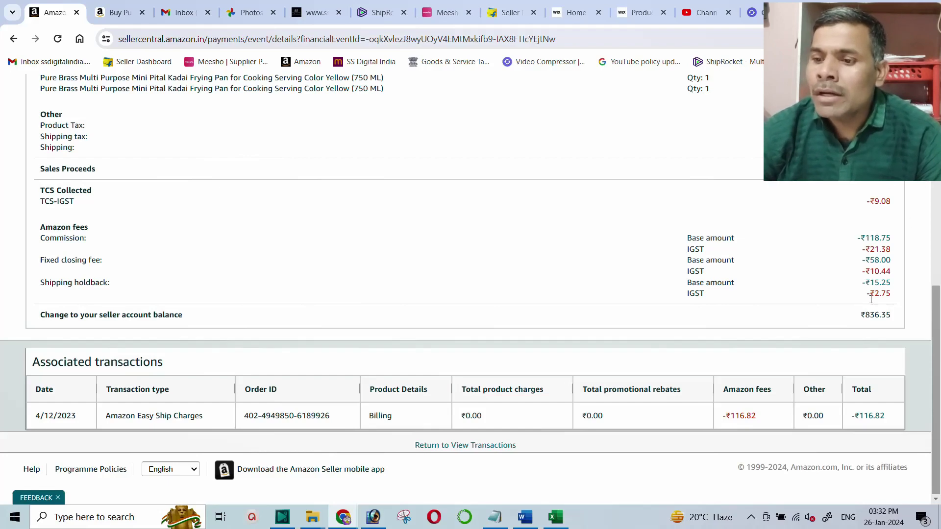
{"action": "left_click_drag", "start_coordinate": [862, 314], "coordinate": [893, 314]}
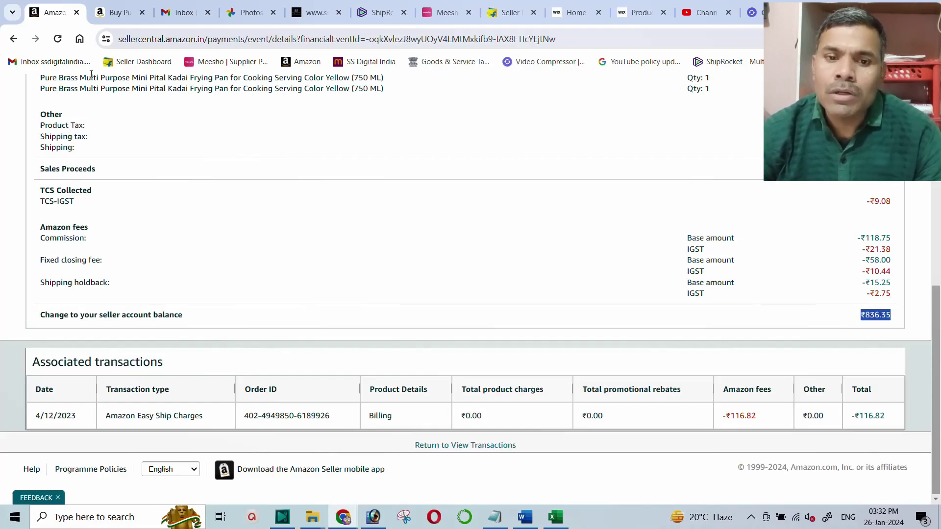
- Duplicate the payment details tab, open the Tax Document Library from the Seller Central reports in it, and dismiss the feedback form
{"action": "right_click", "coordinate": [62, 18]}
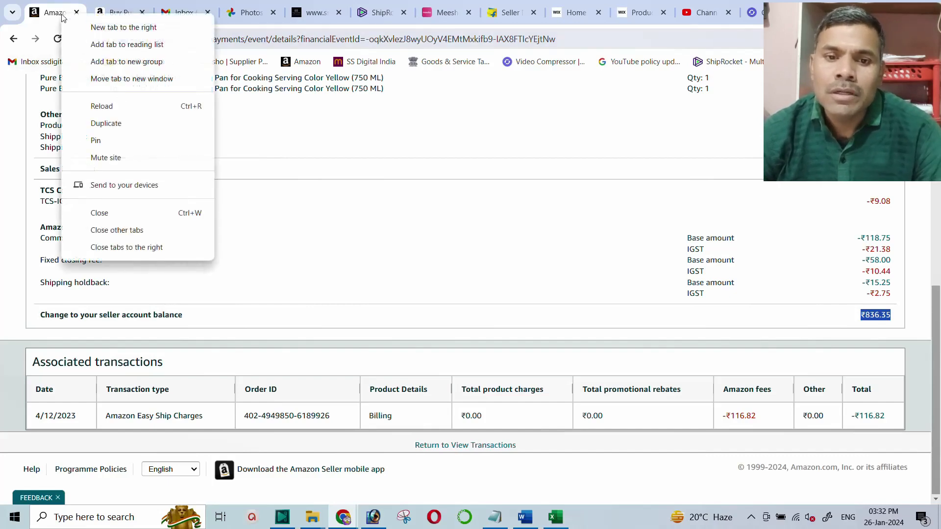
{"action": "left_click", "coordinate": [113, 124]}
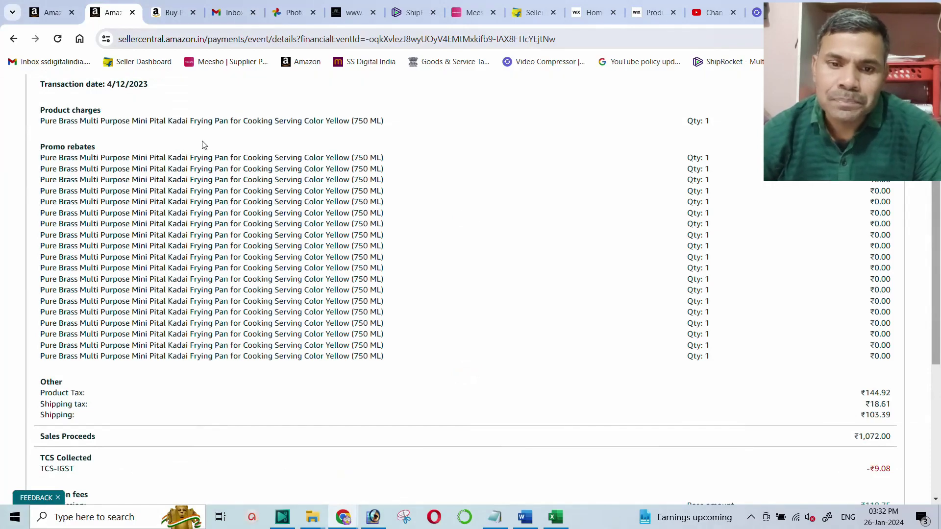
{"action": "scroll", "coordinate": [204, 145], "scroll_direction": "up", "scroll_amount": 3}
{"action": "left_click", "coordinate": [16, 88]}
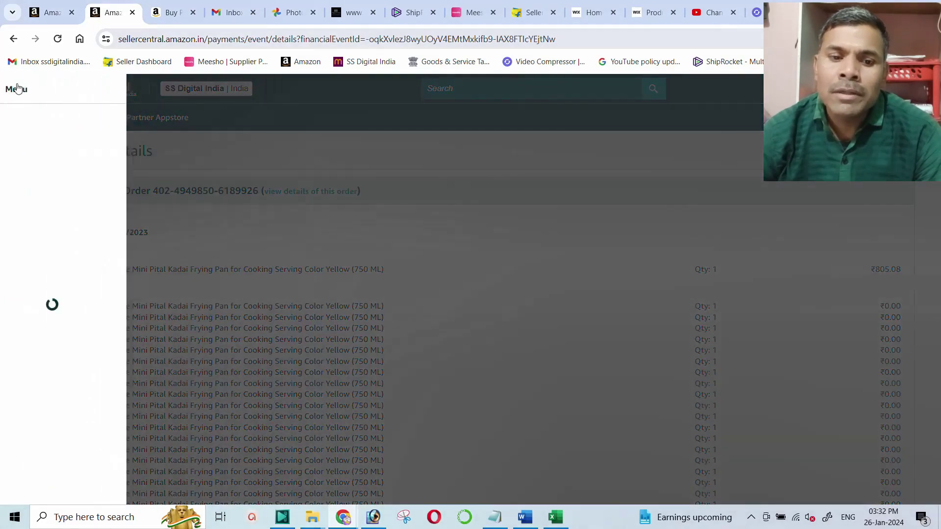
{"action": "mouse_move", "coordinate": [36, 288]}
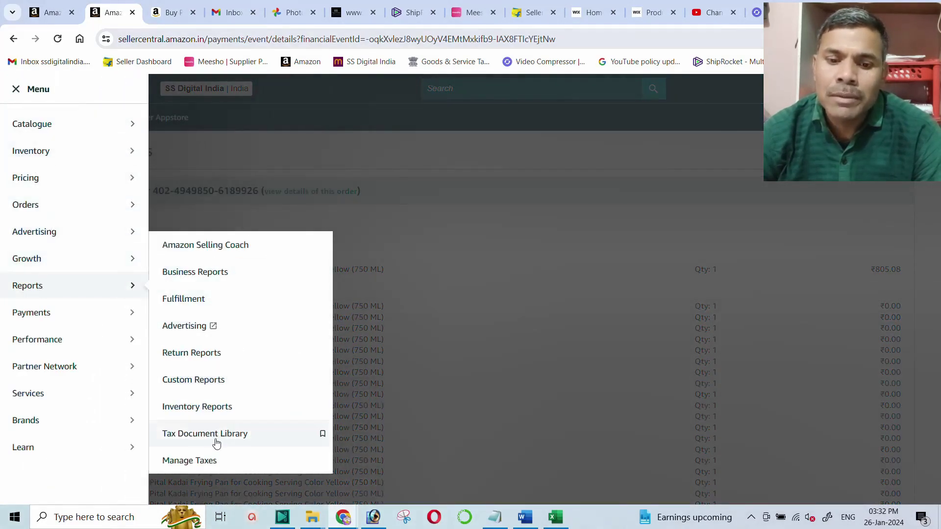
{"action": "left_click", "coordinate": [206, 440]}
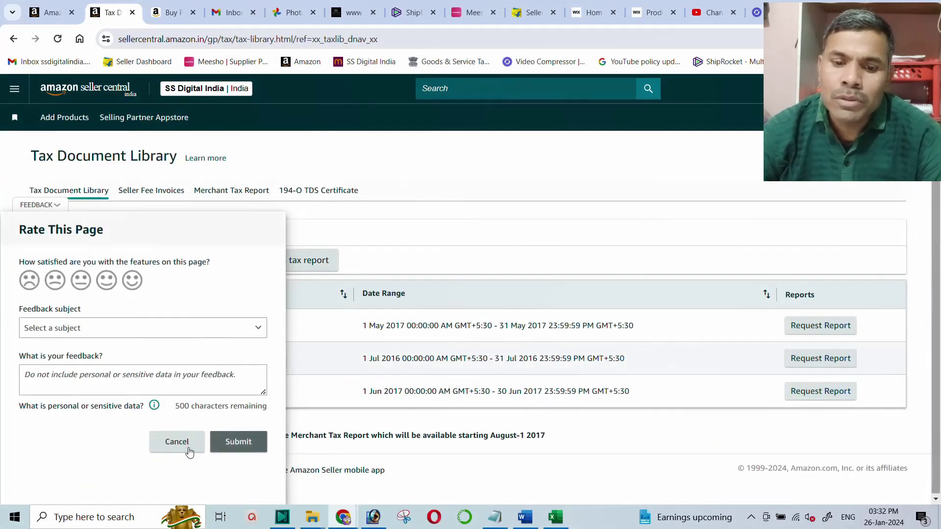
{"action": "left_click", "coordinate": [177, 442]}
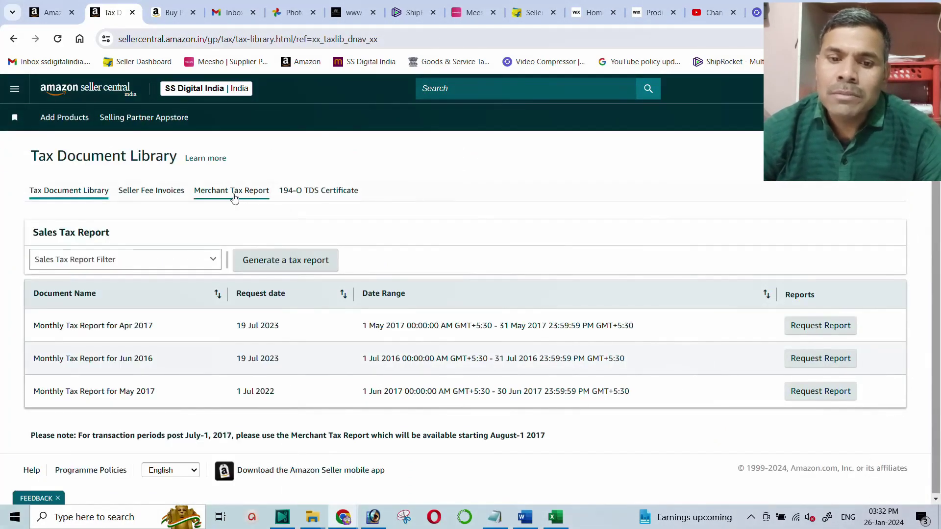
- Go through the Merchant Tax Report page to Manage Taxes and open the GST Monthly Reports page
{"action": "left_click", "coordinate": [235, 192]}
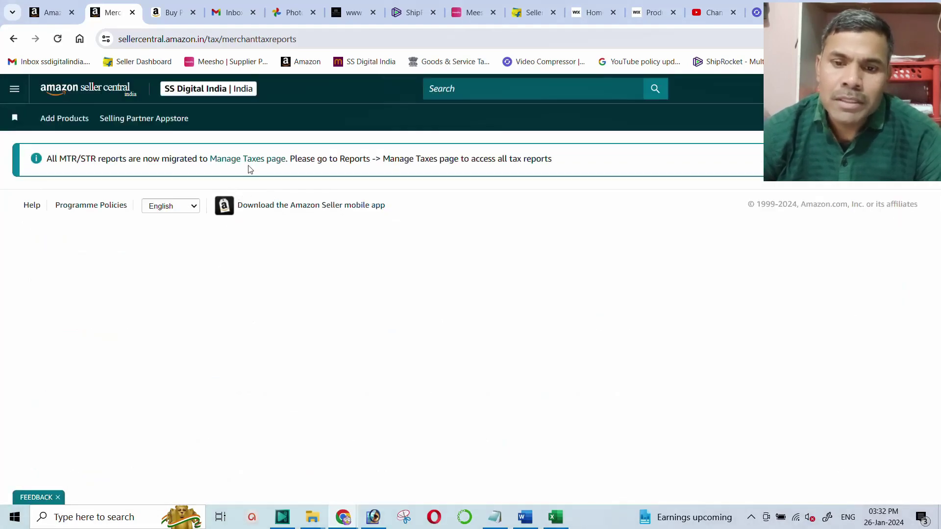
{"action": "left_click", "coordinate": [248, 161]}
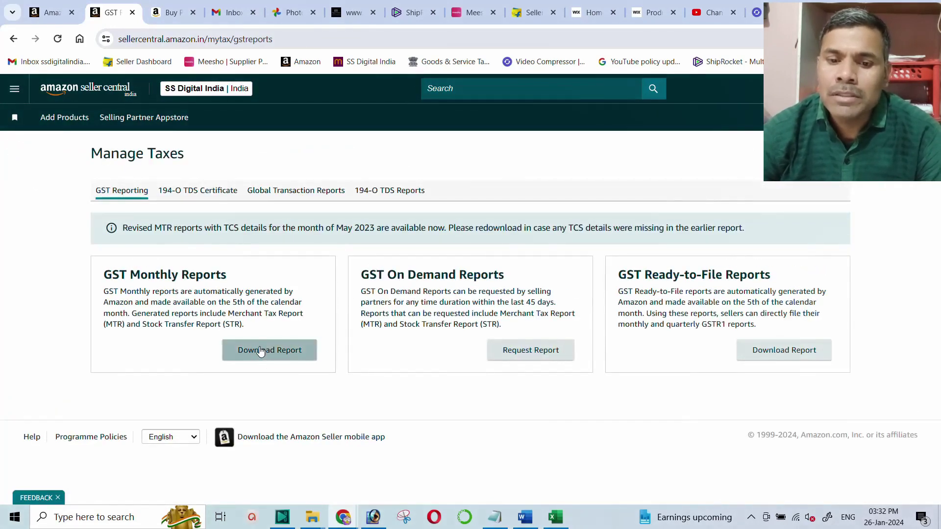
{"action": "left_click", "coordinate": [261, 351]}
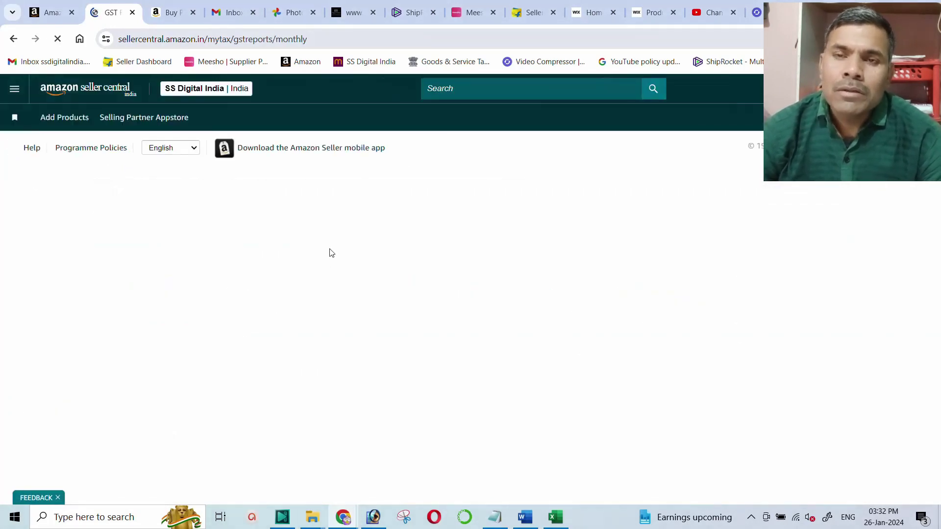
- Download the B2C Merchant Tax Report (MTR) for December 2023
{"action": "left_click", "coordinate": [191, 305]}
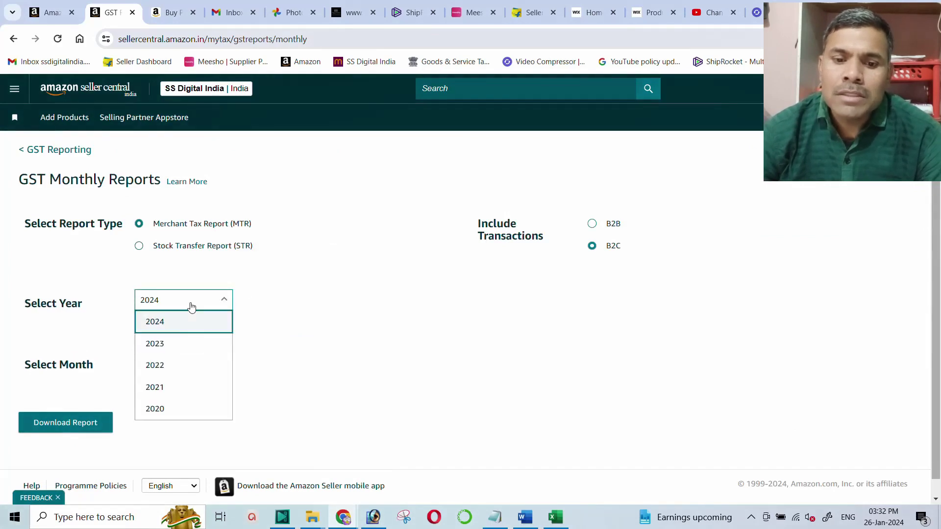
{"action": "left_click", "coordinate": [172, 344]}
{"action": "left_click", "coordinate": [158, 363]}
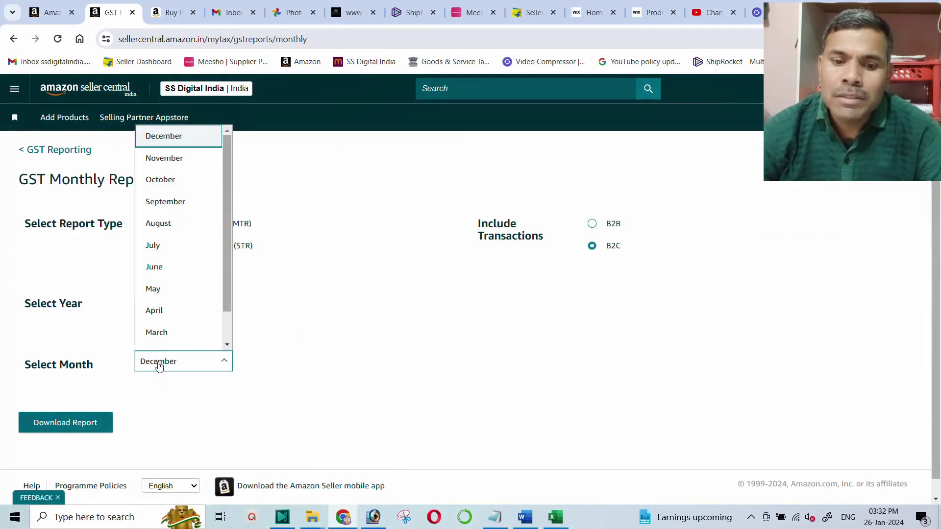
{"action": "left_click", "coordinate": [159, 365]}
{"action": "left_click", "coordinate": [65, 422]}
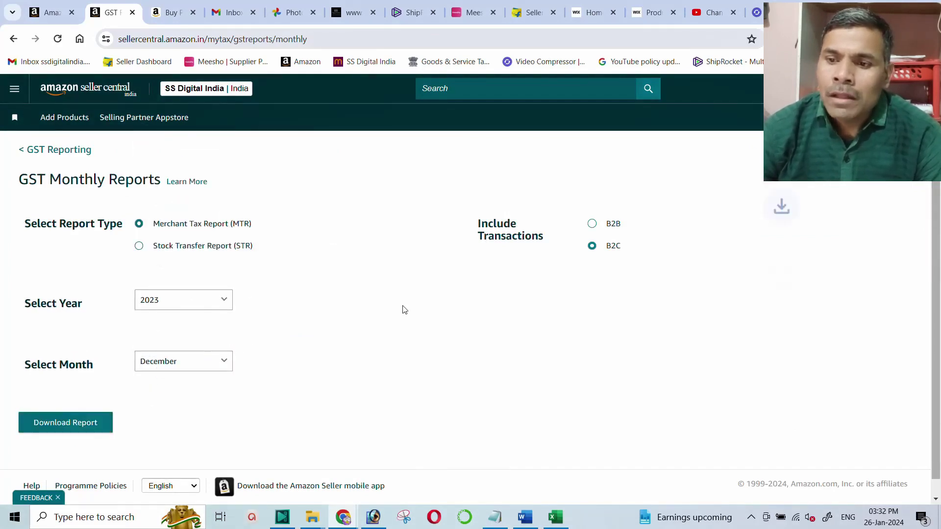
- Show the downloaded b2cReport_December_2023 archive in the Downloads folder and extract it to its own folder there
{"action": "left_click", "coordinate": [748, 69]}
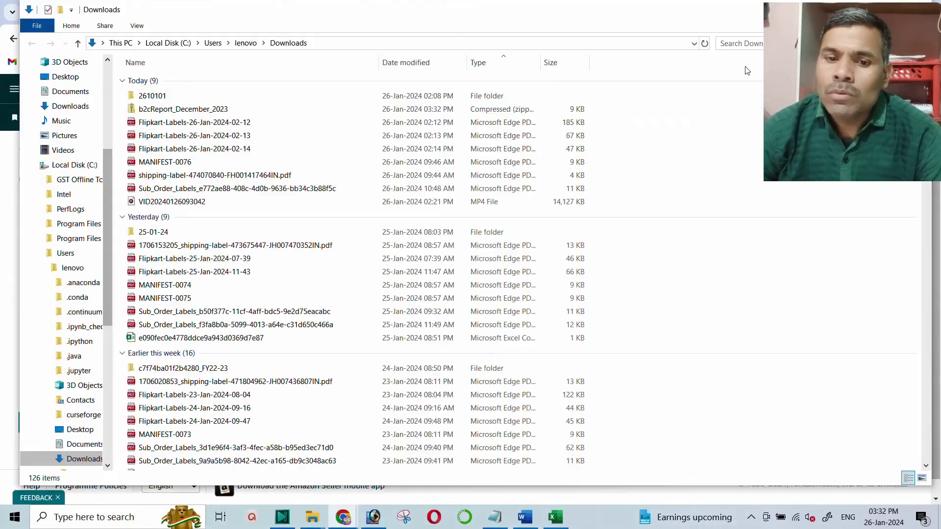
{"action": "right_click", "coordinate": [197, 110]}
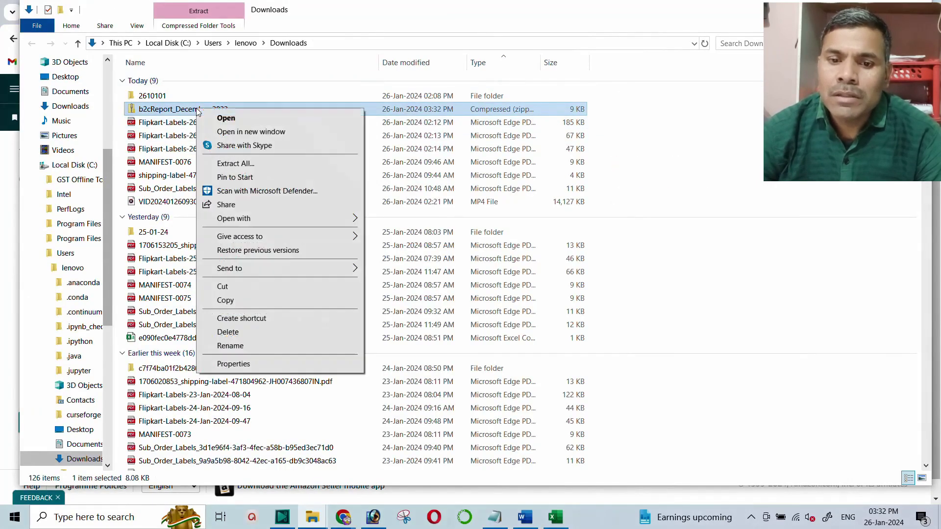
{"action": "left_click", "coordinate": [230, 163]}
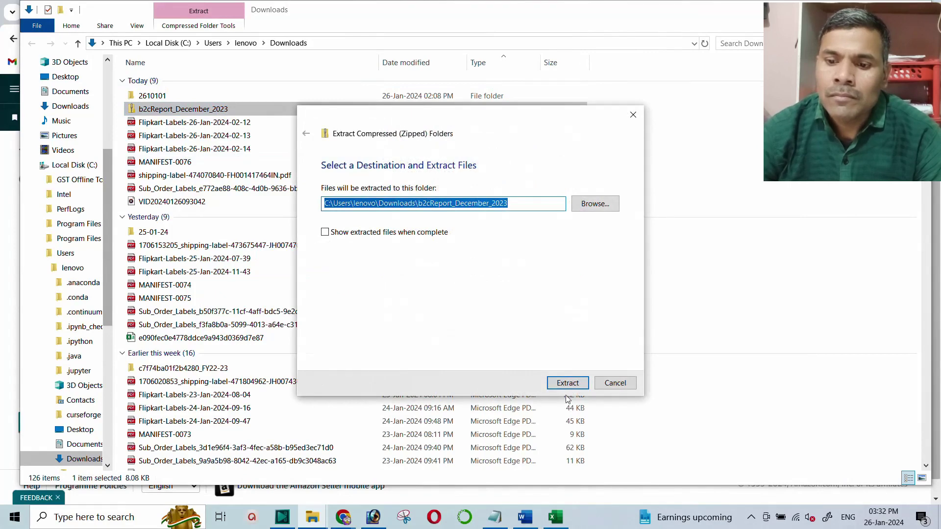
{"action": "left_click", "coordinate": [565, 384]}
- Open the extracted December 2023 MTR B2C report in Excel and autofit the width of all columns
{"action": "double_click", "coordinate": [198, 110]}
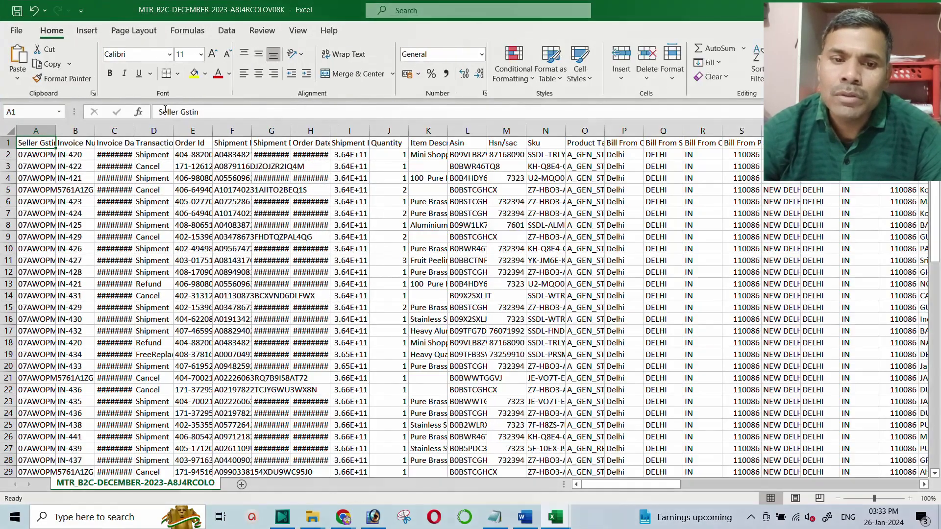
{"action": "left_click", "coordinate": [10, 129]}
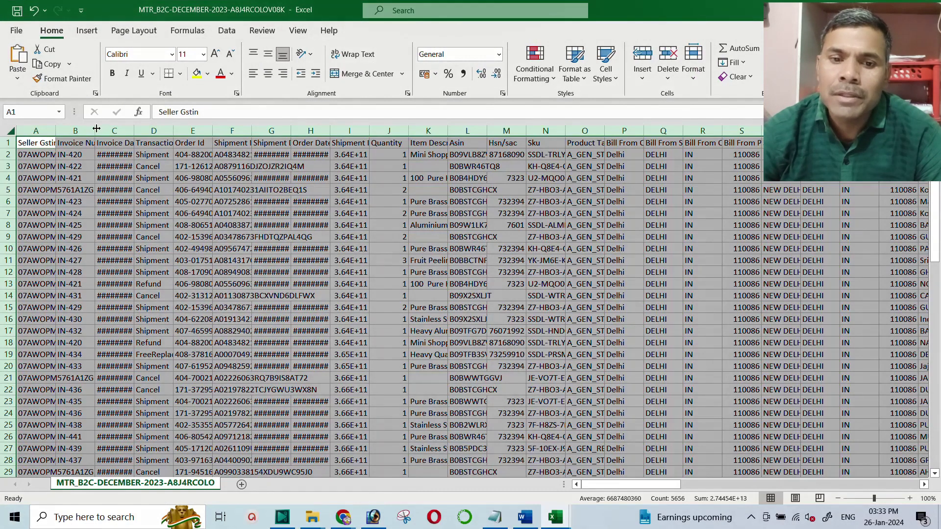
{"action": "double_click", "coordinate": [95, 130]}
- Switch to Chrome and copy the order ID from the heading of the Transaction Details page
{"action": "key", "text": "alt+Tab"}
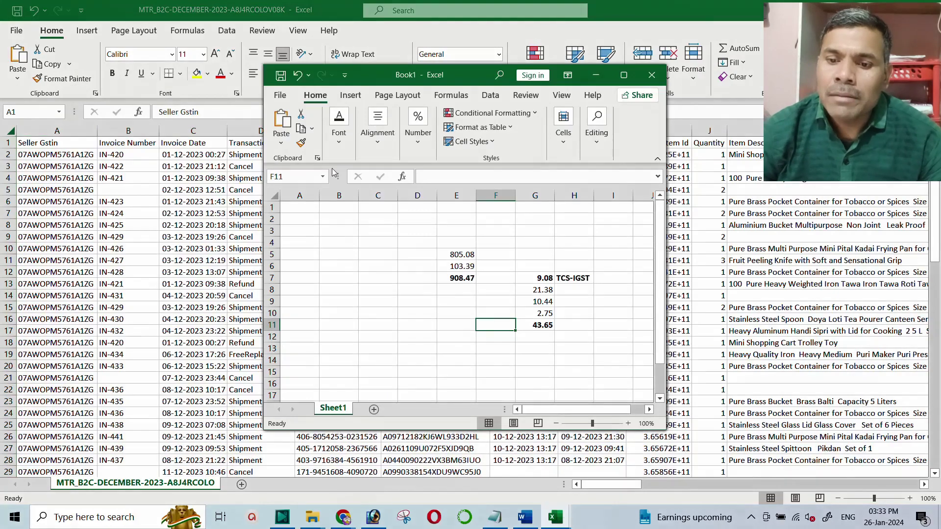
{"action": "mouse_move", "coordinate": [340, 519]}
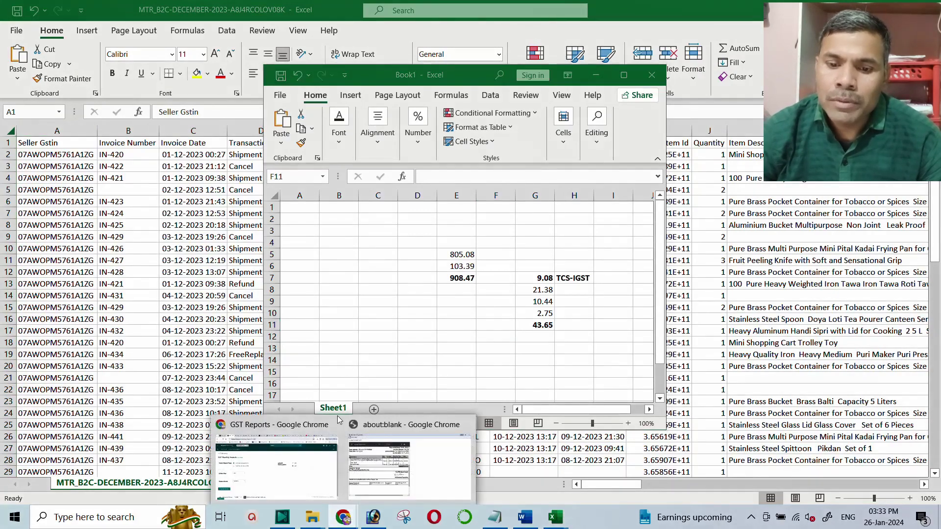
{"action": "left_click", "coordinate": [282, 493]}
{"action": "left_click", "coordinate": [52, 13]}
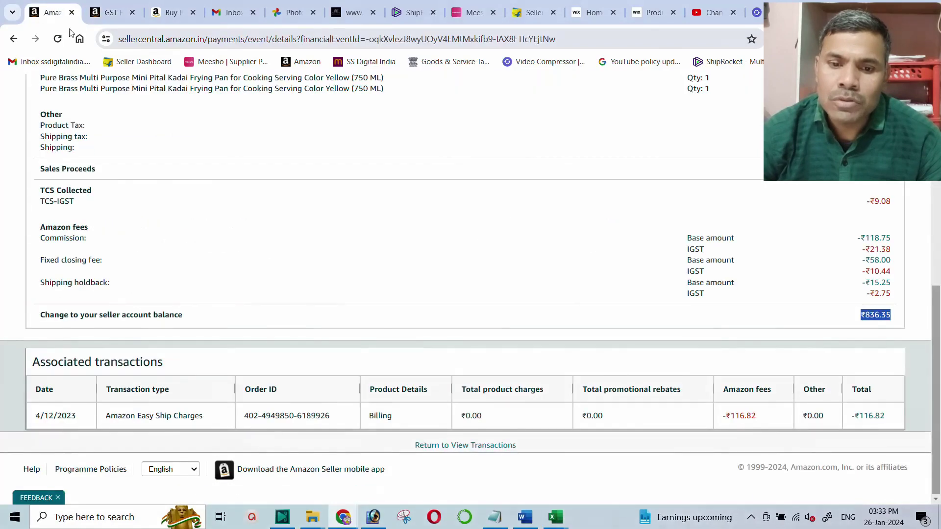
{"action": "scroll", "coordinate": [241, 231], "scroll_direction": "up", "scroll_amount": 10}
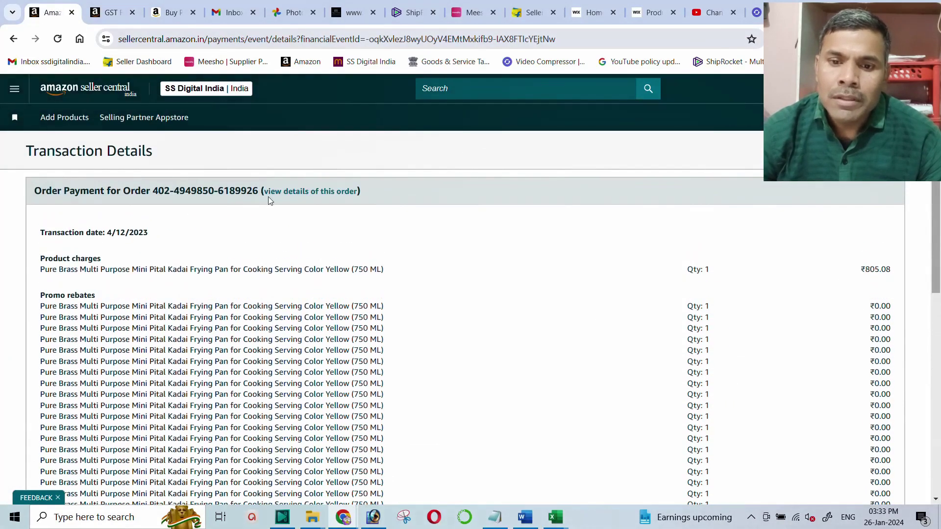
{"action": "left_click_drag", "start_coordinate": [258, 192], "coordinate": [152, 191]}
{"action": "key", "text": "ctrl+c"}
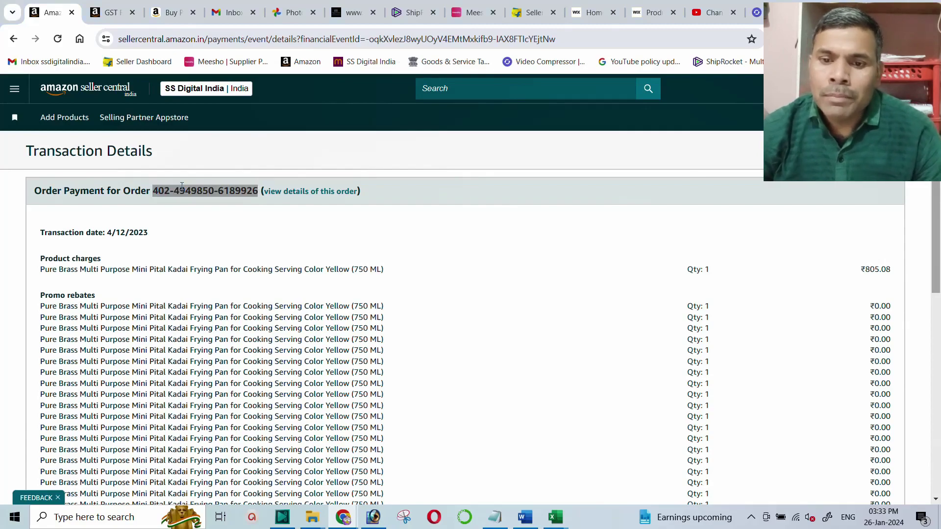
- Switch to the December 2023 MTR B2C workbook in Excel and find the copied order ID in it
{"action": "key", "text": "alt+Tab"}
{"action": "mouse_move", "coordinate": [555, 517]}
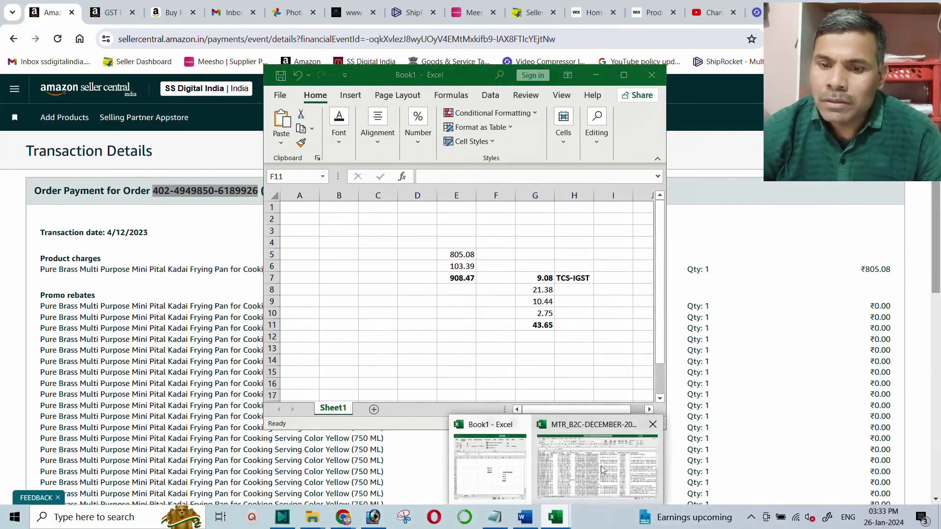
{"action": "left_click", "coordinate": [604, 470]}
{"action": "left_click", "coordinate": [369, 234]}
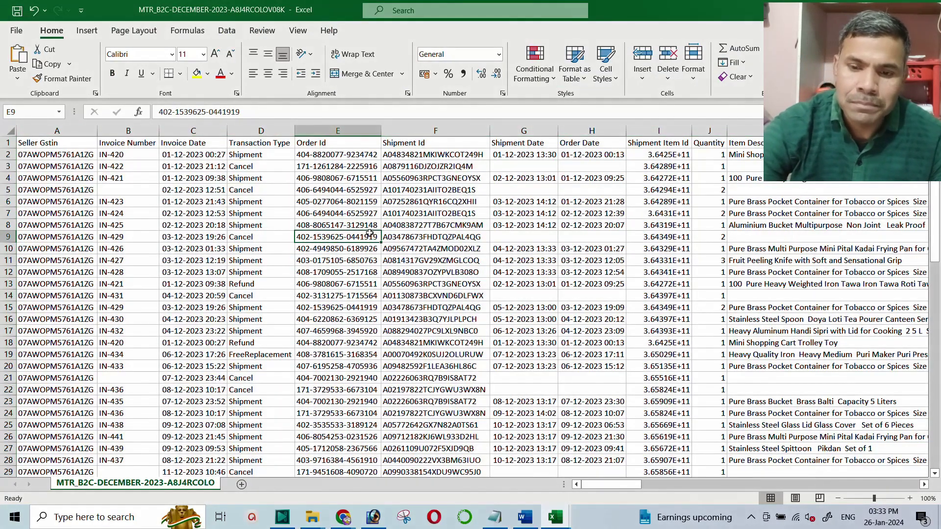
{"action": "key", "text": "ctrl+f"}
{"action": "key", "text": "ctrl+v"}
{"action": "key", "text": "Return"}
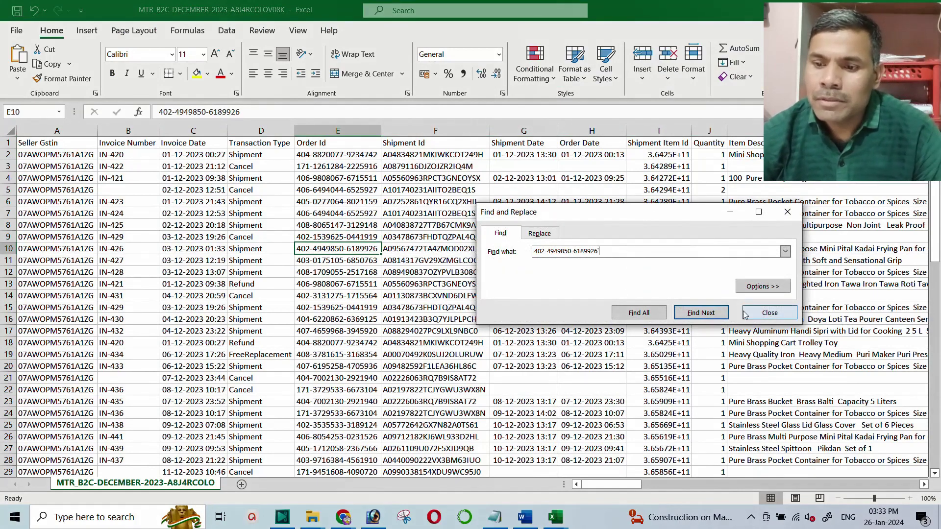
{"action": "left_click", "coordinate": [701, 313]}
{"action": "key", "text": "Return"}
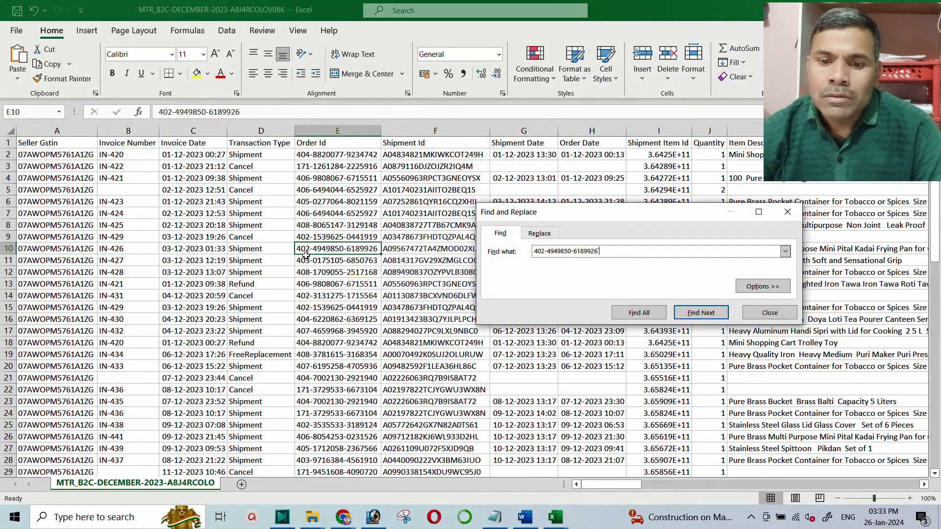
{"action": "left_click", "coordinate": [769, 313]}
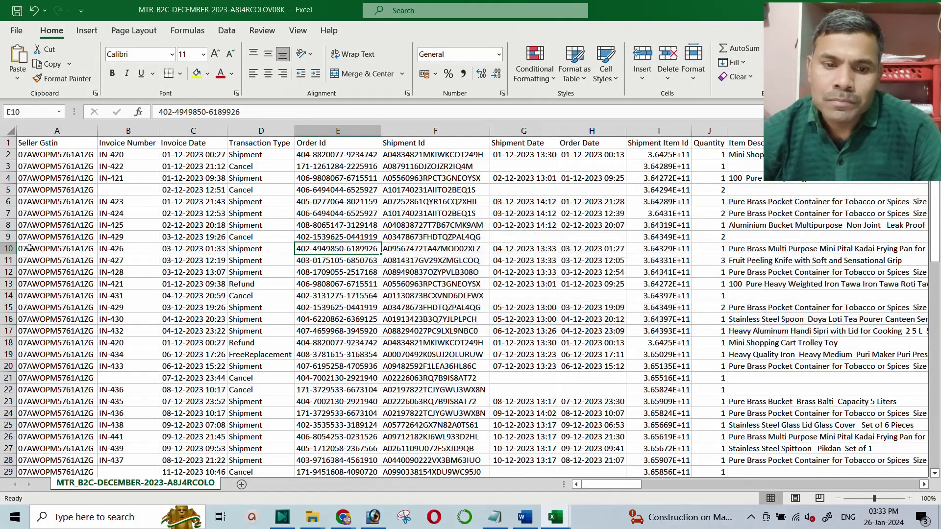
- Fill the found order's entire row 10 with light green
{"action": "left_click", "coordinate": [8, 249]}
{"action": "left_click", "coordinate": [207, 73]}
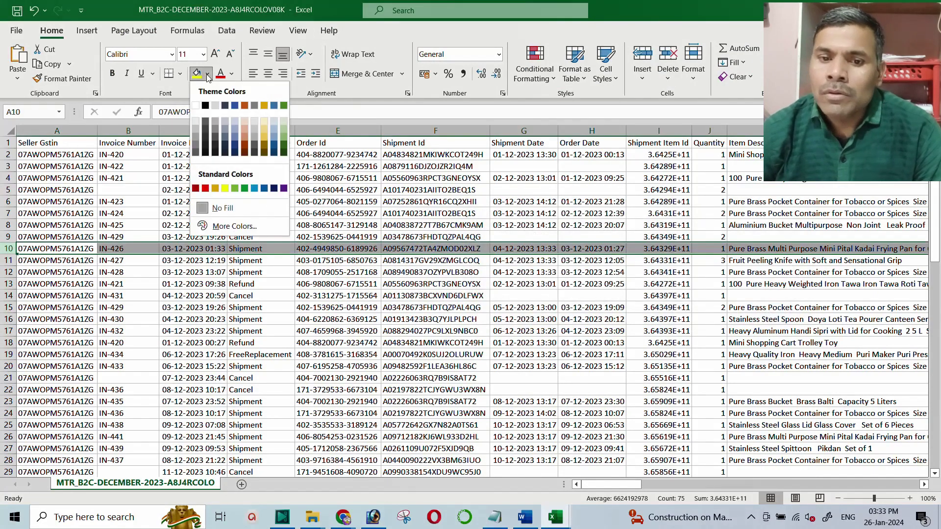
{"action": "left_click", "coordinate": [235, 189]}
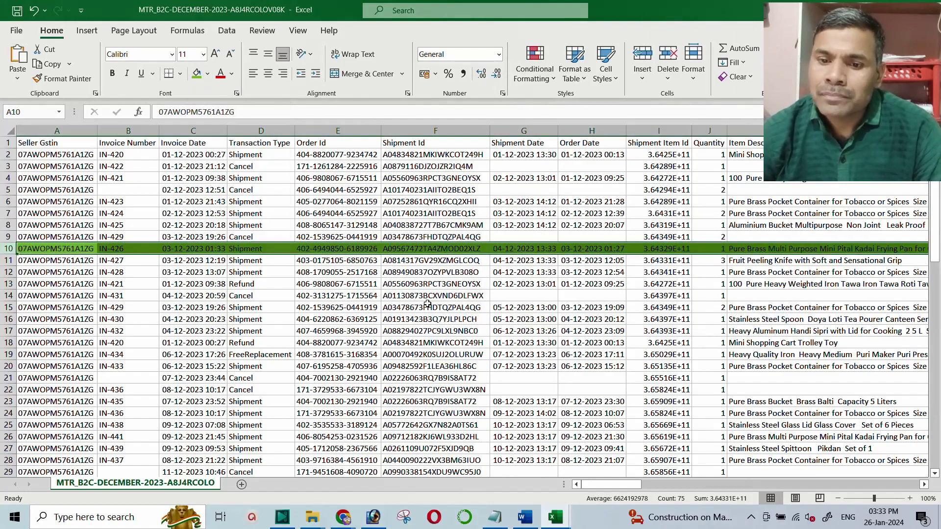
- Follow the green order row across to examine its Invoice Amount, Tax Exclusive Gross and Total Tax Amount
{"action": "left_click", "coordinate": [412, 250]}
{"action": "key", "text": "Right"}
{"action": "key", "text": "Right"}
{"action": "key", "text": "Right"}
{"action": "key", "text": "Right"}
{"action": "key", "text": "Right"}
{"action": "key", "text": "Right"}
{"action": "key", "text": "Right"}
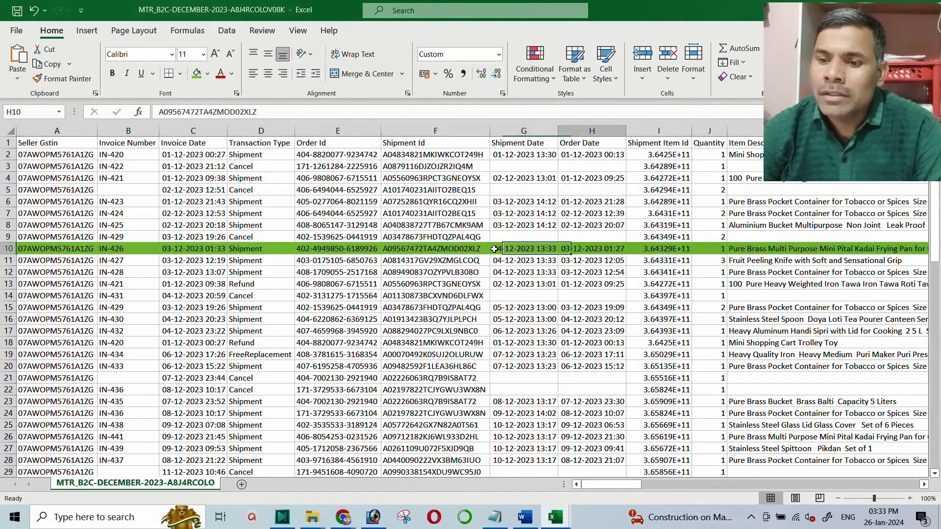
{"action": "key", "text": "Right"}
{"action": "key", "text": "Right"}
{"action": "key", "text": "Right"}
{"action": "key", "text": "Right"}
{"action": "key", "text": "Right"}
{"action": "key", "text": "Right"}
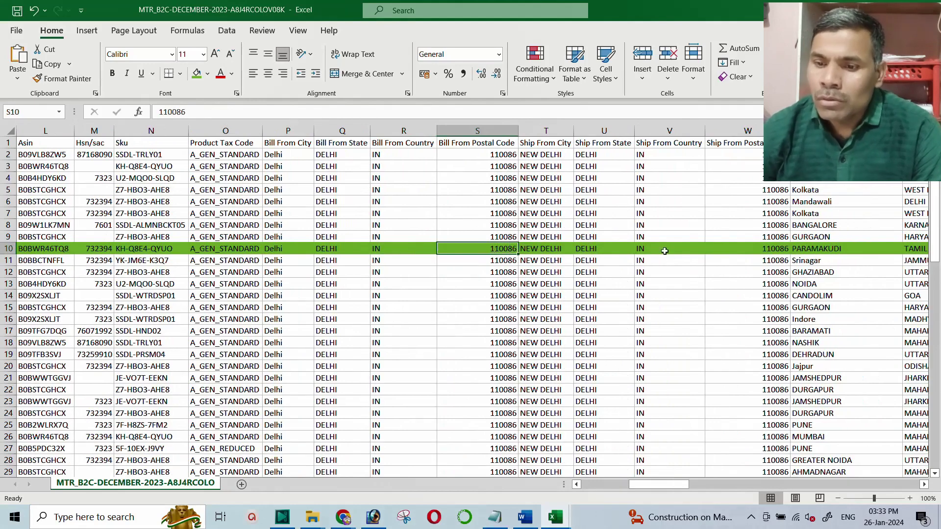
{"action": "key", "text": "Right"}
{"action": "key", "text": "Right"}
{"action": "key", "text": "Right"}
{"action": "key", "text": "Right"}
{"action": "key", "text": "Right"}
{"action": "key", "text": "Right"}
{"action": "key", "text": "Right"}
{"action": "key", "text": "Right"}
{"action": "key", "text": "Right"}
{"action": "key", "text": "Right"}
{"action": "key", "text": "Right"}
{"action": "key", "text": "Right"}
{"action": "key", "text": "Right"}
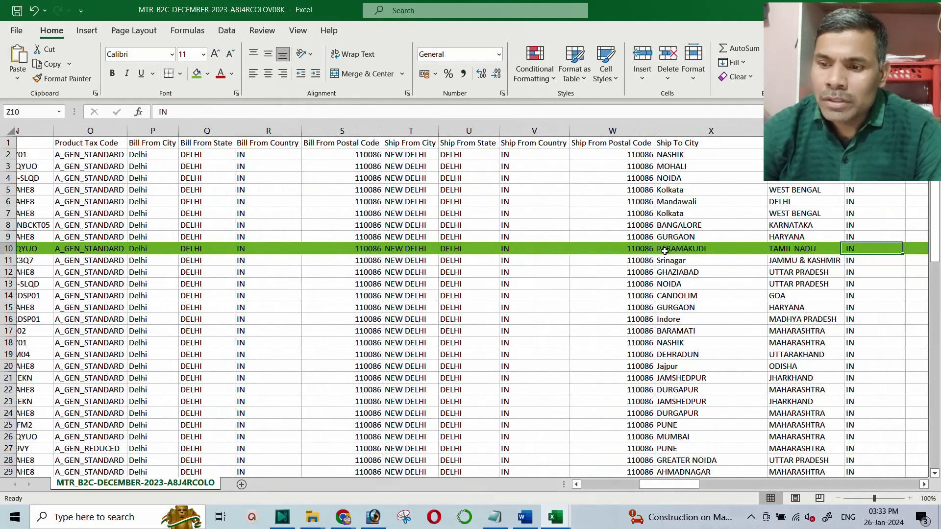
{"action": "key", "text": "Right"}
{"action": "key", "text": "Right"}
{"action": "key", "text": "Right"}
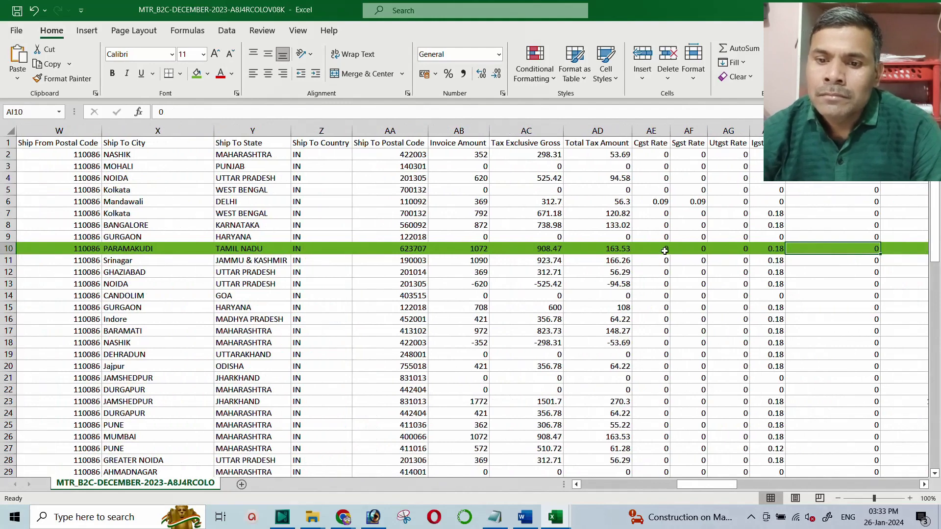
{"action": "left_click", "coordinate": [479, 250]}
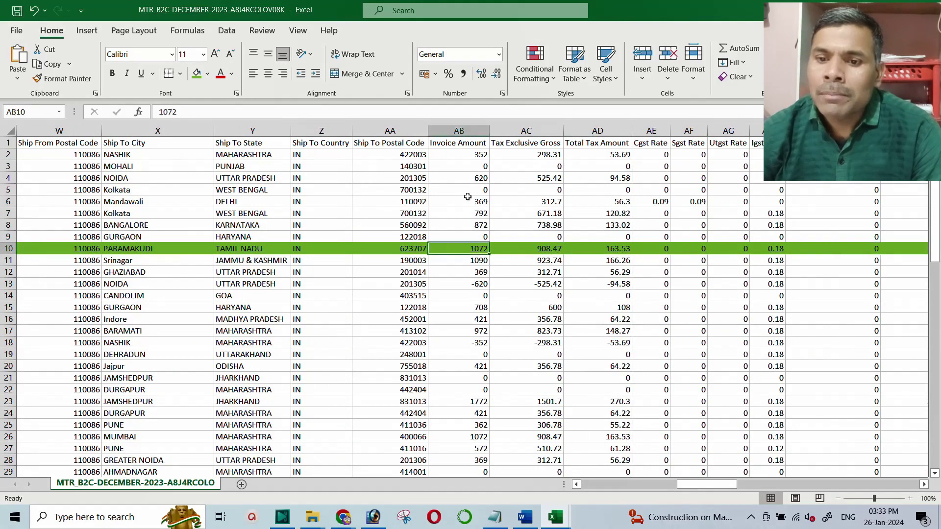
{"action": "left_click", "coordinate": [460, 149]}
{"action": "left_click", "coordinate": [478, 202]}
{"action": "left_click", "coordinate": [466, 249]}
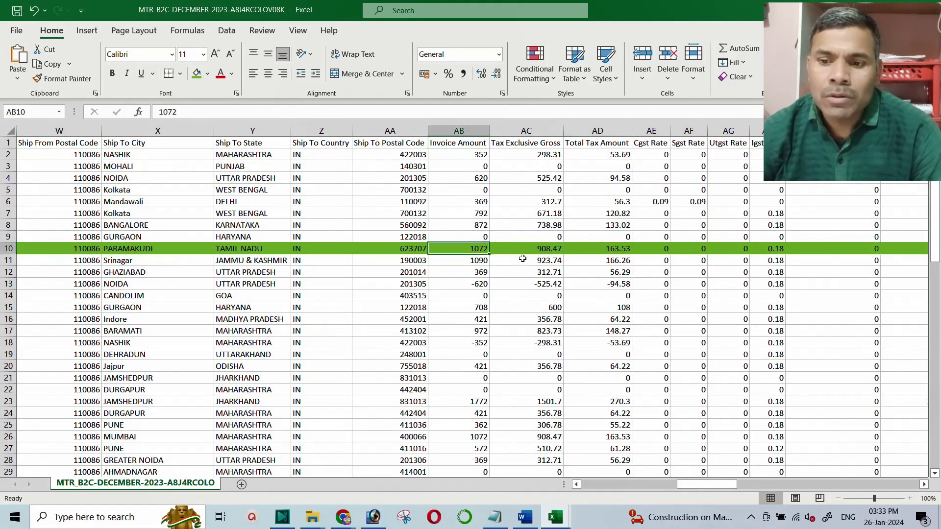
{"action": "left_click", "coordinate": [530, 249]}
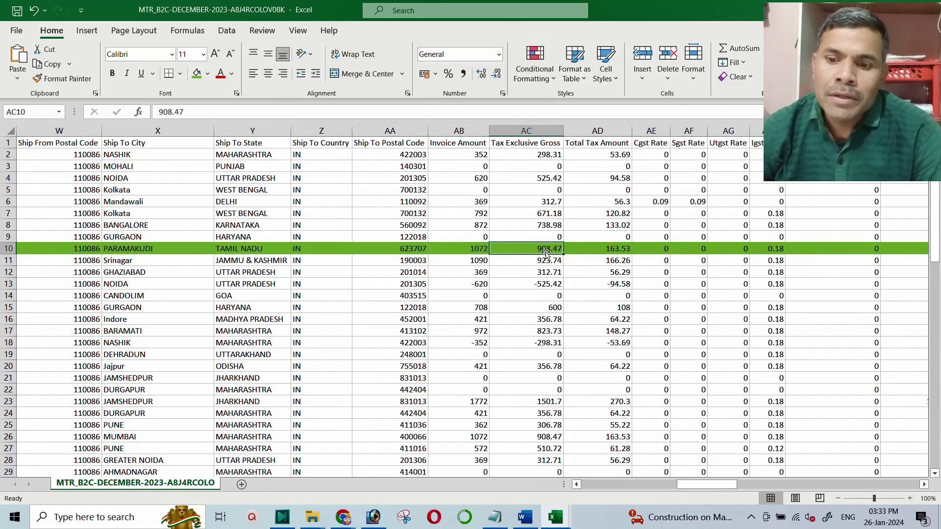
{"action": "left_click", "coordinate": [596, 249]}
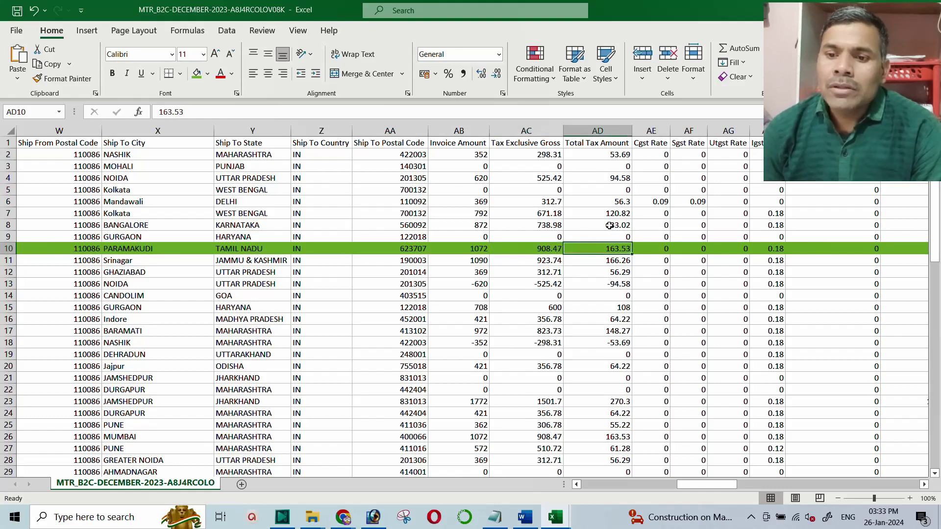
- Fill the whole Tax Exclusive Gross column with orange
{"action": "left_click", "coordinate": [524, 131]}
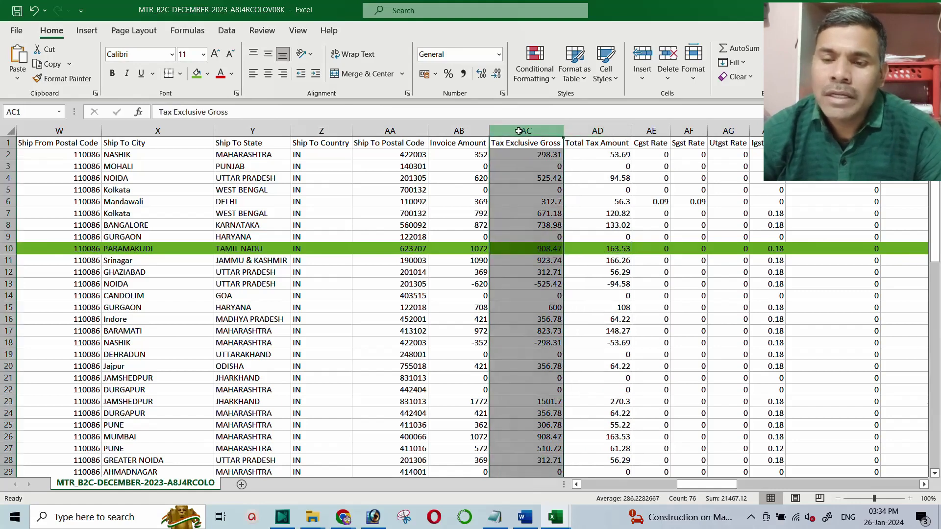
{"action": "left_click", "coordinate": [207, 73]}
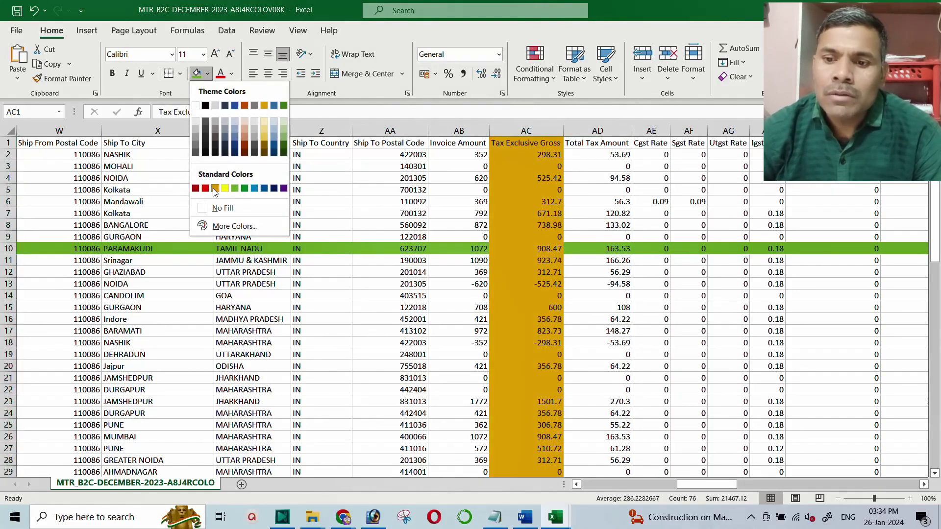
{"action": "left_click", "coordinate": [264, 150]}
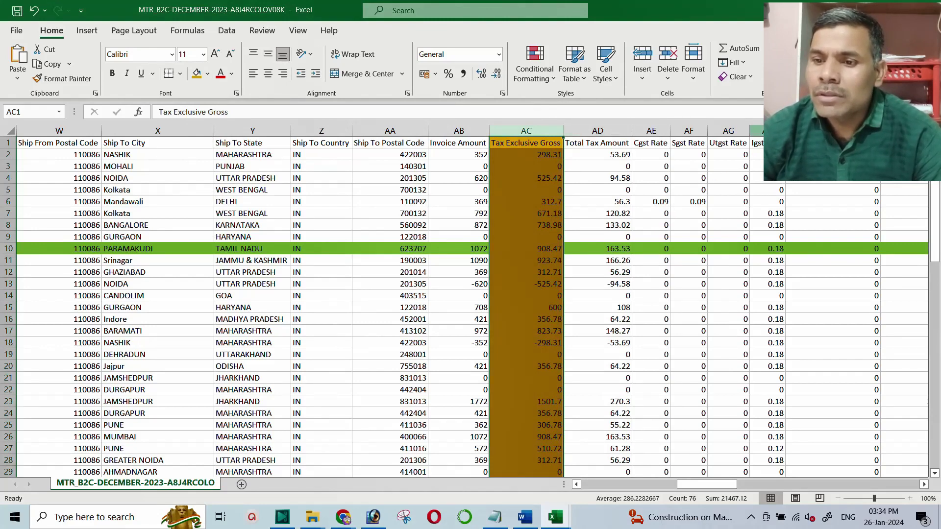
- Fill the Cgst Rate, Sgst Rate and Igst Rate columns with the same orange
{"action": "left_click", "coordinate": [767, 130]}
{"action": "left_click_drag", "start_coordinate": [689, 130], "coordinate": [728, 131]}
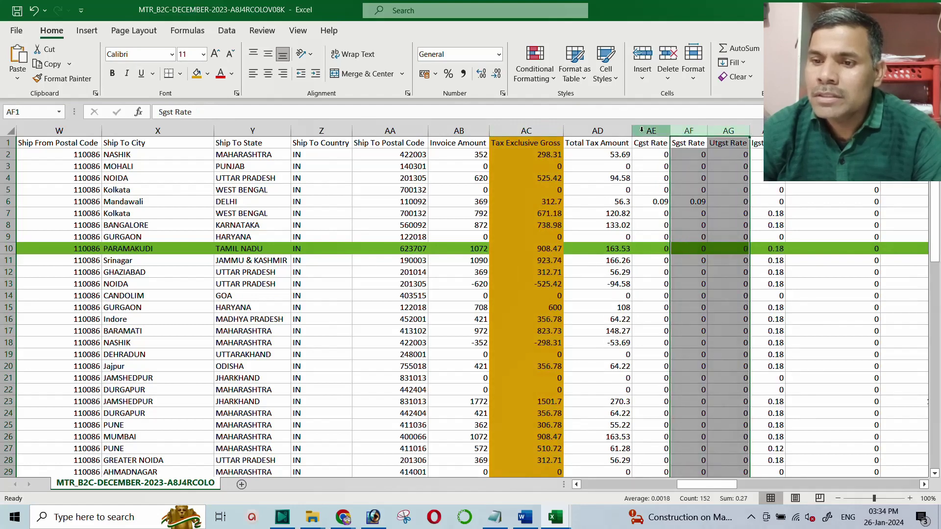
{"action": "left_click_drag", "start_coordinate": [642, 129], "coordinate": [688, 130]}
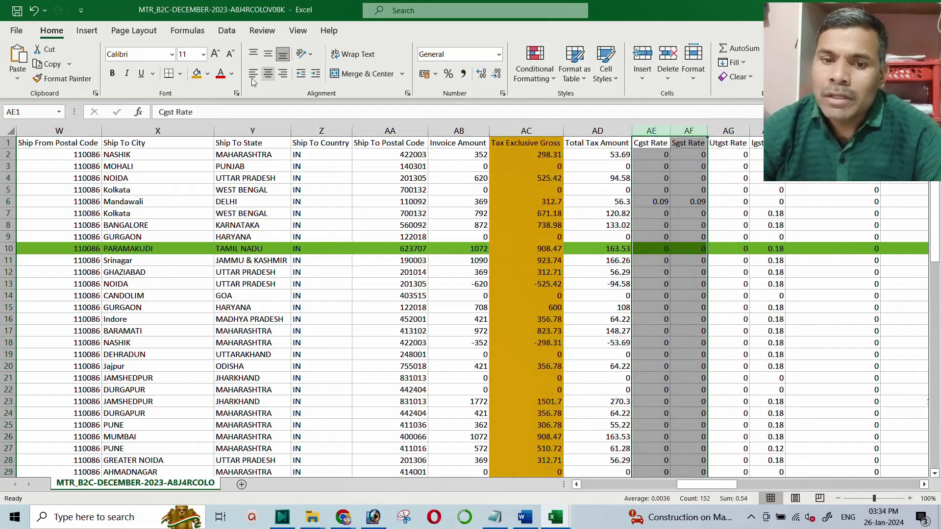
{"action": "left_click", "coordinate": [196, 73]}
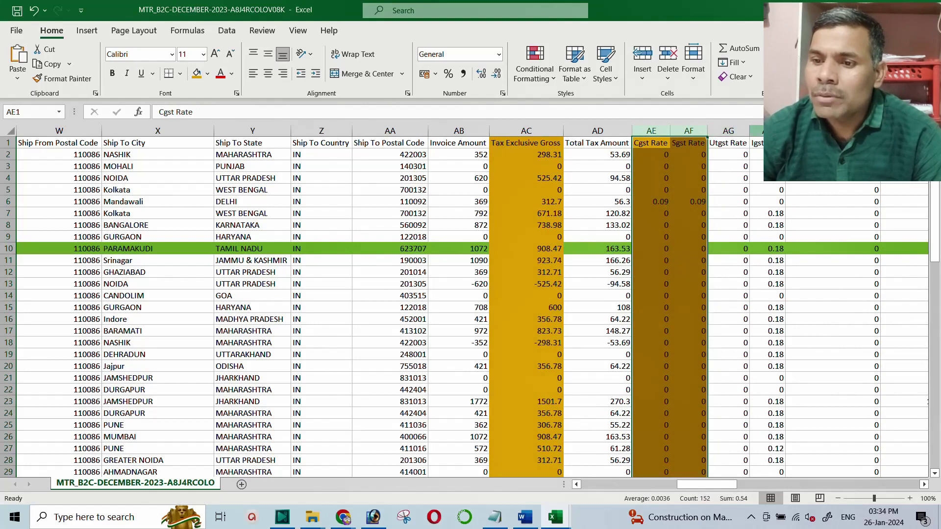
{"action": "left_click", "coordinate": [757, 130]}
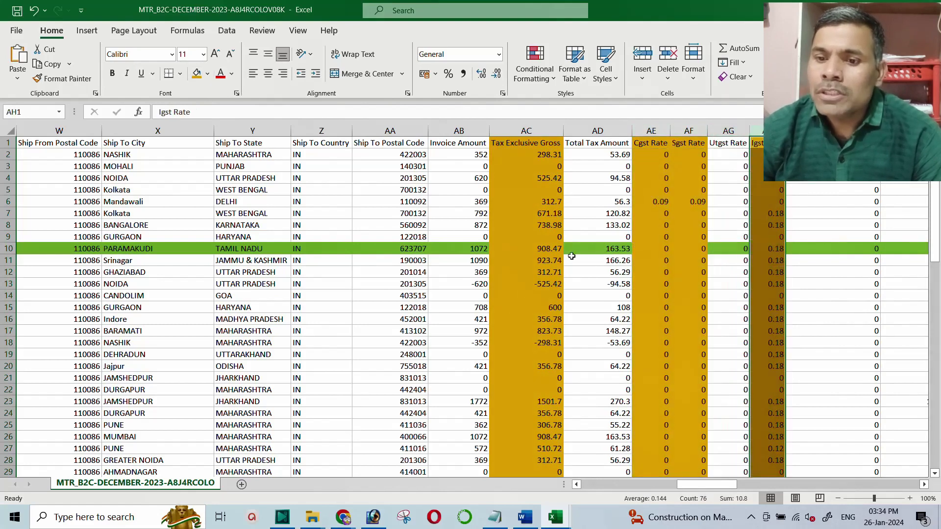
- Restore the light green fill on the order's row from Invoice Amount through Igst Rate (AB10:AH10)
{"action": "left_click", "coordinate": [539, 251]}
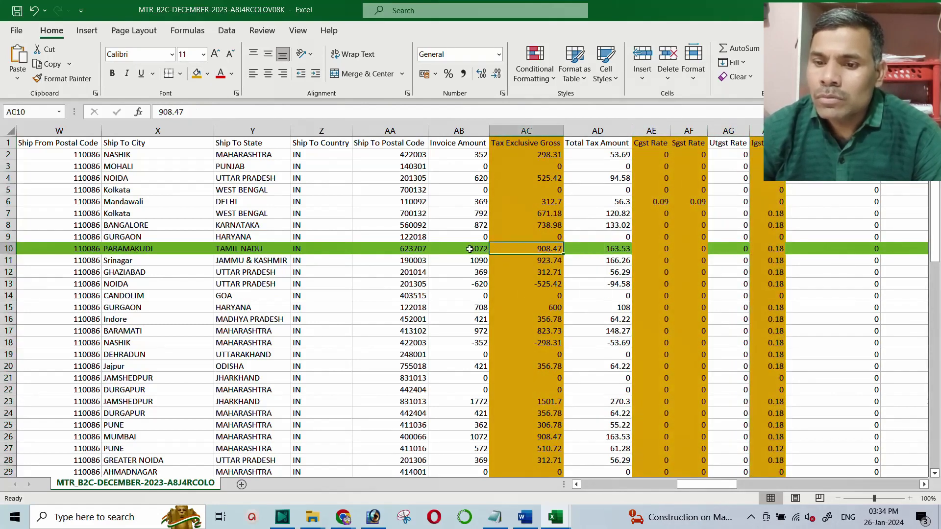
{"action": "left_click_drag", "start_coordinate": [470, 249], "coordinate": [779, 249]}
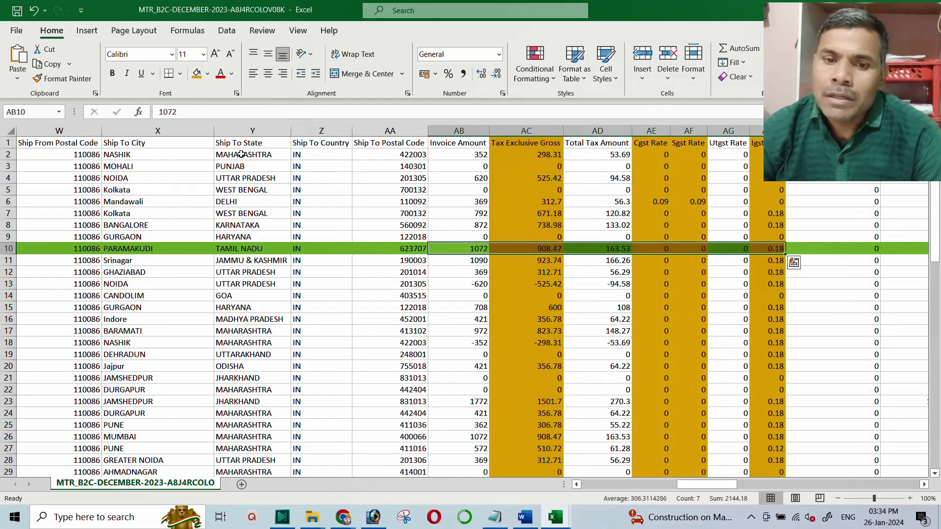
{"action": "left_click", "coordinate": [208, 73]}
{"action": "left_click", "coordinate": [235, 189]}
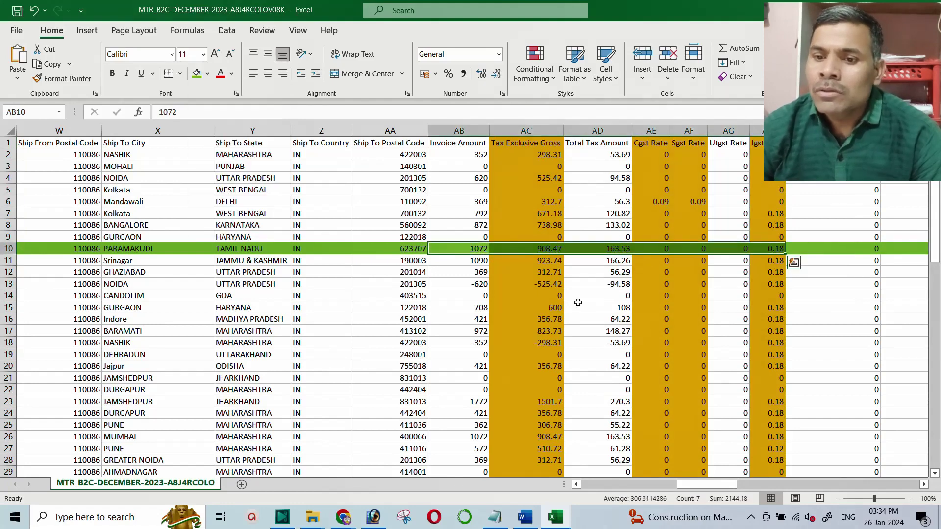
{"action": "left_click", "coordinate": [542, 297]}
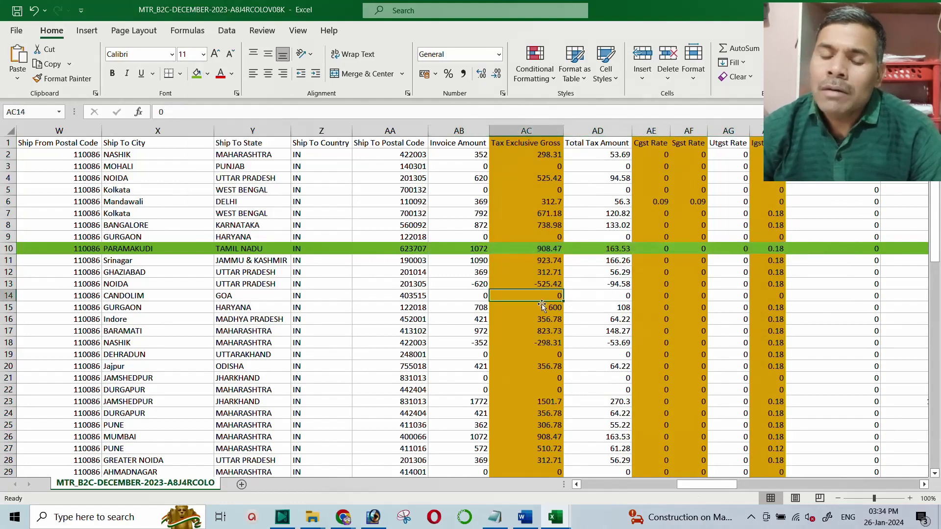
- Review the order's Invoice Amount, Tax Exclusive Gross and Total Tax Amount cells, and bring up the Book1 workbook for comparison
{"action": "left_click", "coordinate": [459, 249]}
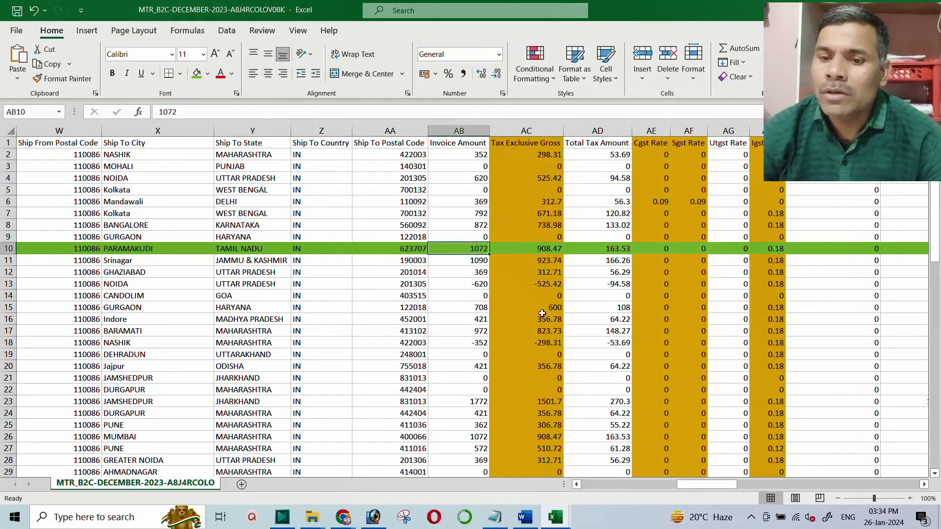
{"action": "left_click", "coordinate": [533, 248]}
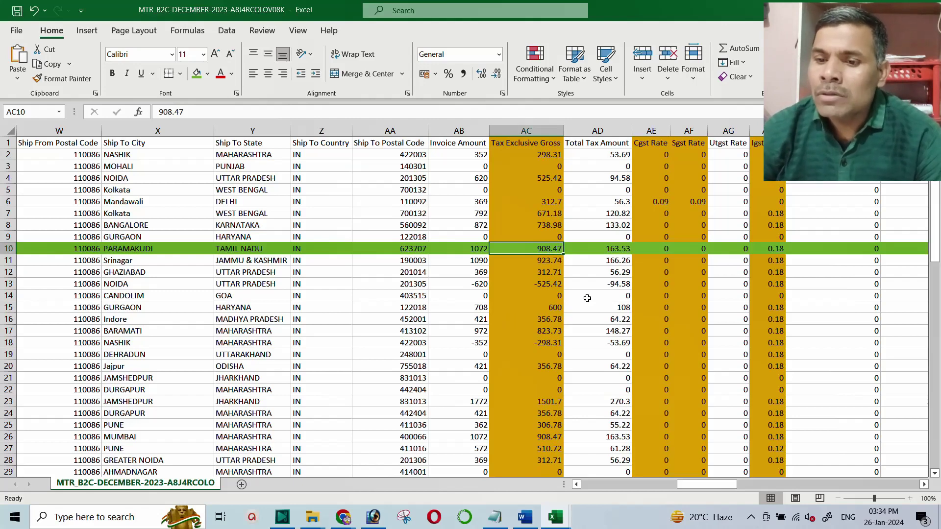
{"action": "left_click", "coordinate": [604, 246]}
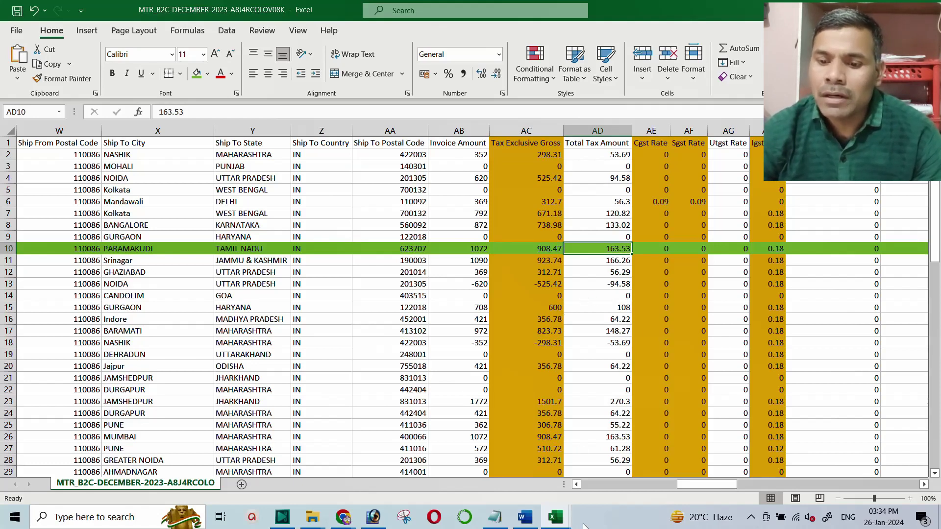
{"action": "mouse_move", "coordinate": [555, 517]}
{"action": "left_click", "coordinate": [506, 474]}
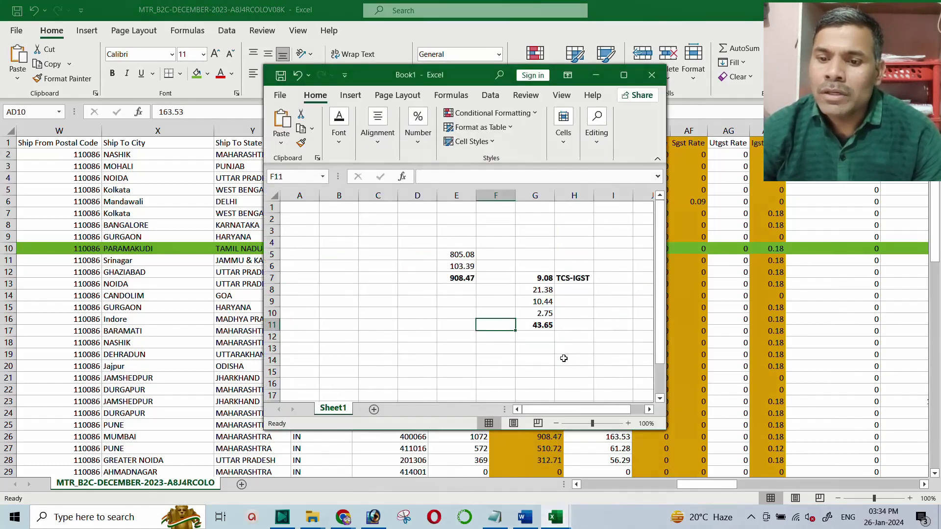
- Enter the order's total tax amount, 163.53, in cell E11 of Book1 and make it bold
{"action": "left_click", "coordinate": [458, 327]}
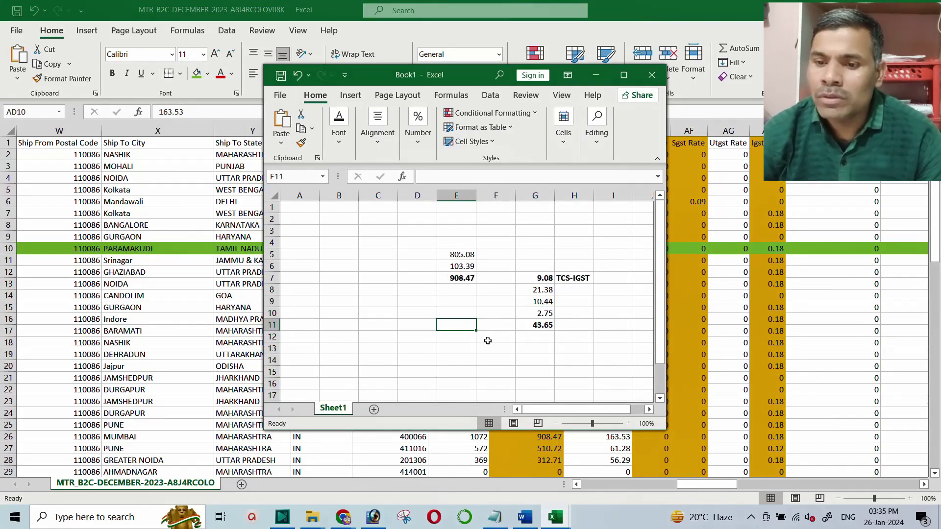
{"action": "key", "text": "alt+Tab"}
{"action": "key", "text": "alt+Tab"}
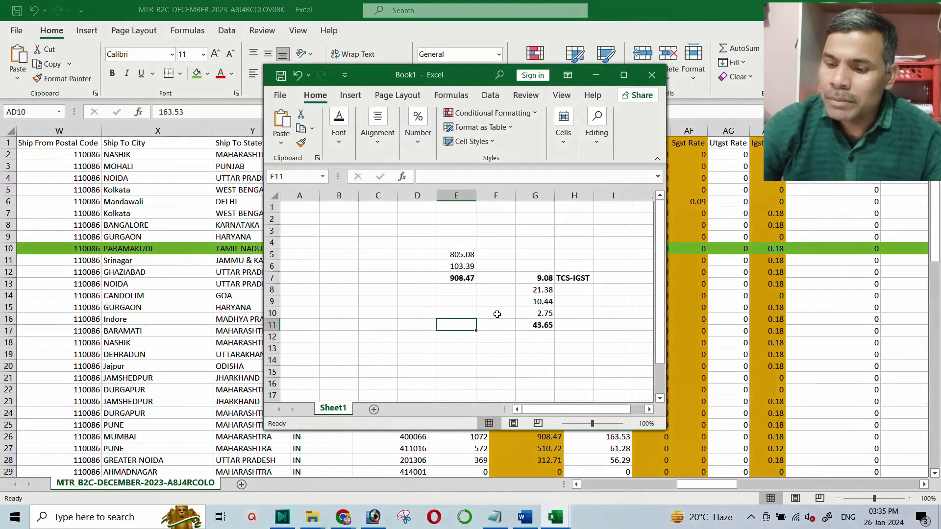
{"action": "type", "text": "163.53"}
{"action": "key", "text": "Return"}
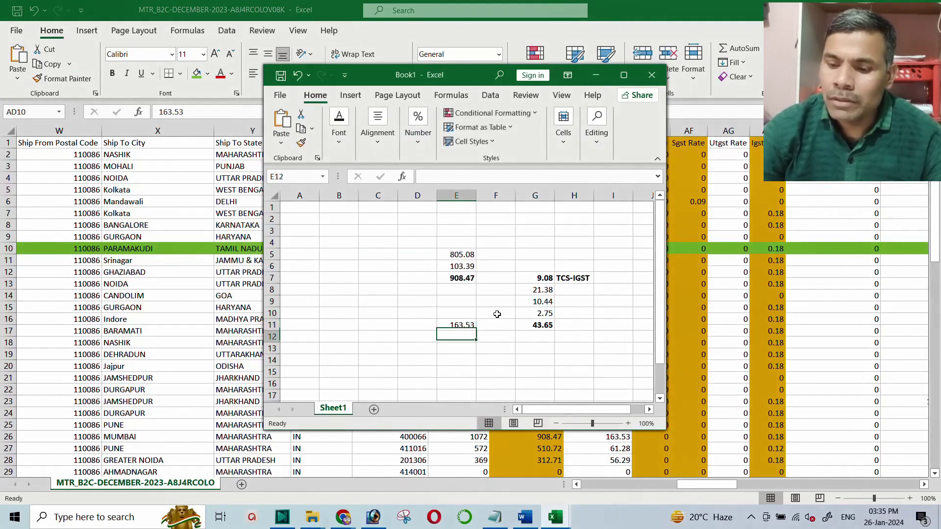
{"action": "key", "text": "Up"}
{"action": "key", "text": "ctrl+b"}
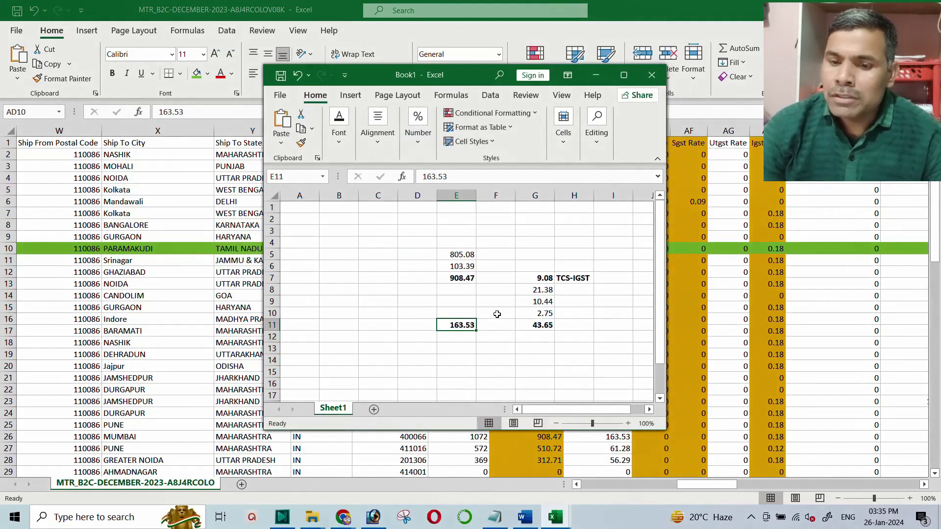
- Subtract the fee tax total from the order's tax in F12 with =E11-G11, and make the result bold
{"action": "key", "text": "Down"}
{"action": "key", "text": "Right"}
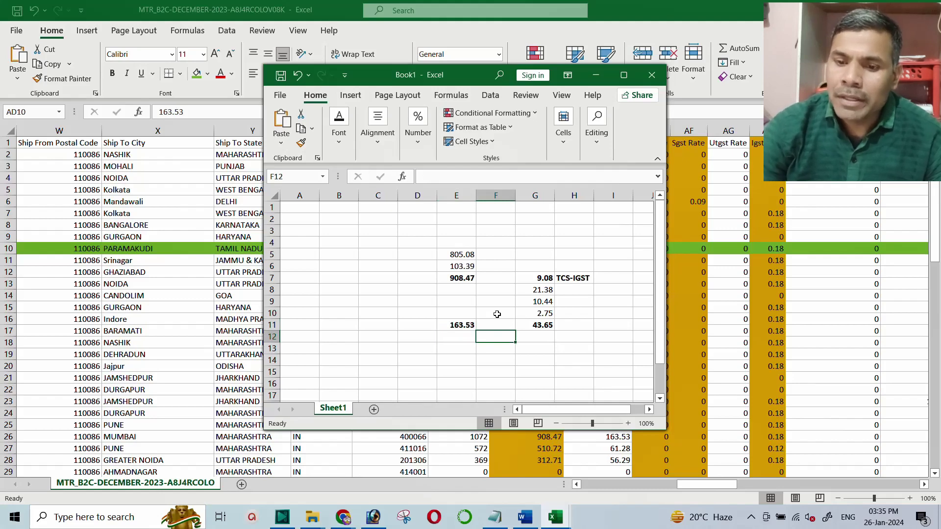
{"action": "type", "text": "="}
{"action": "key", "text": "Left"}
{"action": "key", "text": "Up"}
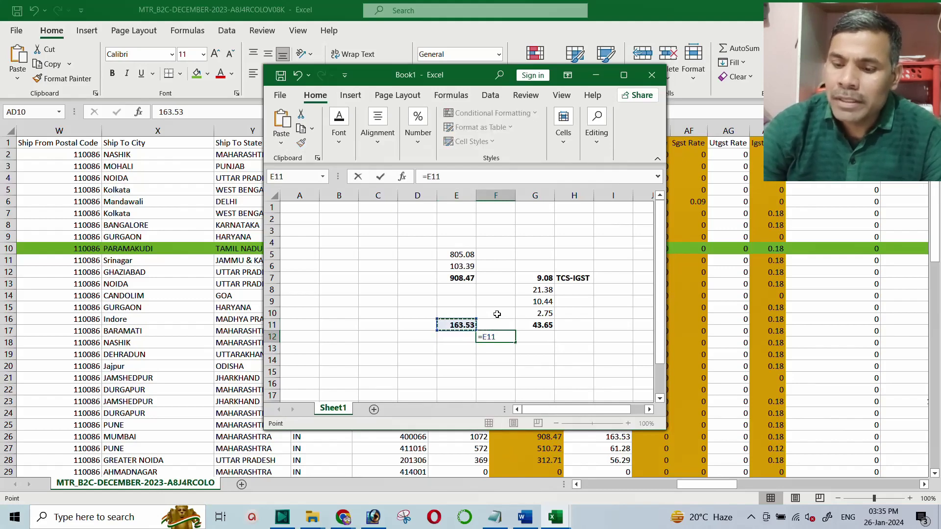
{"action": "type", "text": "-"}
{"action": "key", "text": "Right"}
{"action": "key", "text": "Up"}
{"action": "key", "text": "Return"}
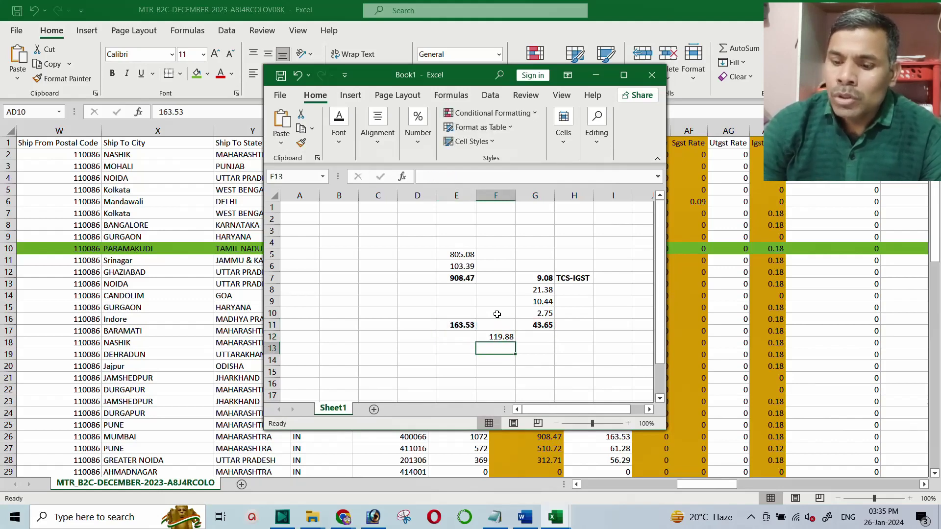
{"action": "key", "text": "Up"}
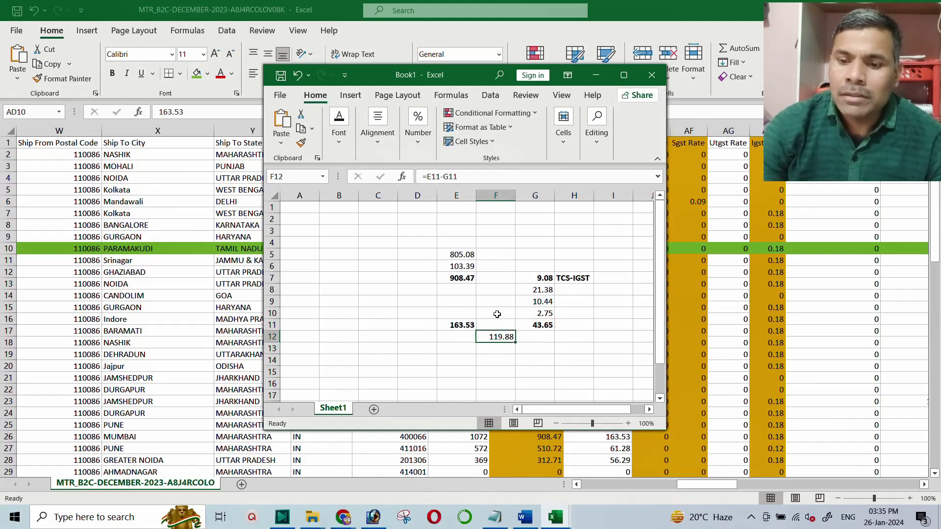
{"action": "key", "text": "ctrl+b"}
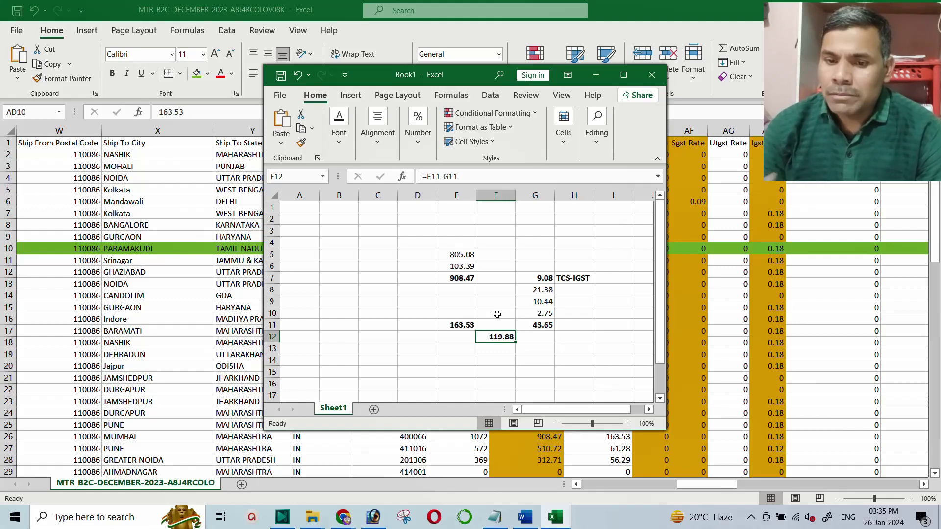
- Compare the order's Total Tax Amount in the December report with the TCS and fee tax figures in G7:G11 of Book1
{"action": "key", "text": "alt+Tab"}
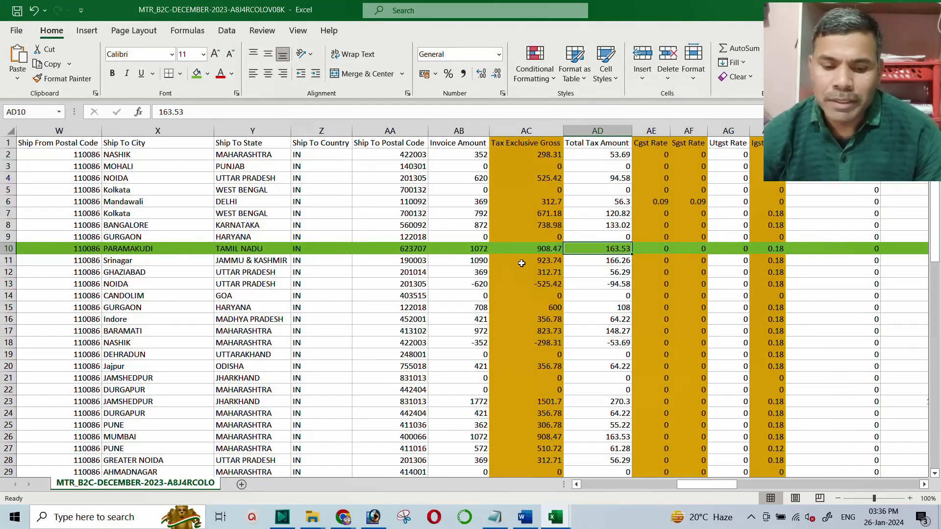
{"action": "key", "text": "alt+Tab"}
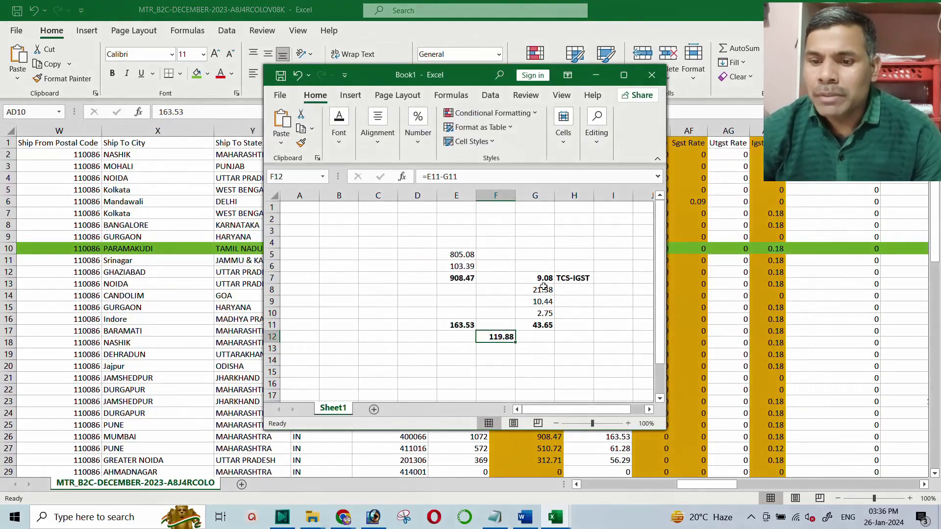
{"action": "left_click_drag", "start_coordinate": [534, 280], "coordinate": [537, 325]}
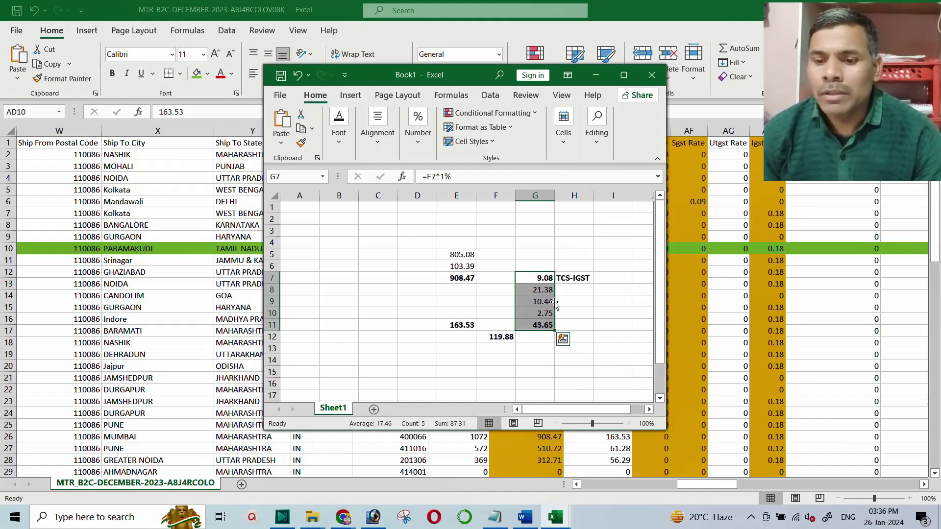
{"action": "key", "text": "alt+Tab"}
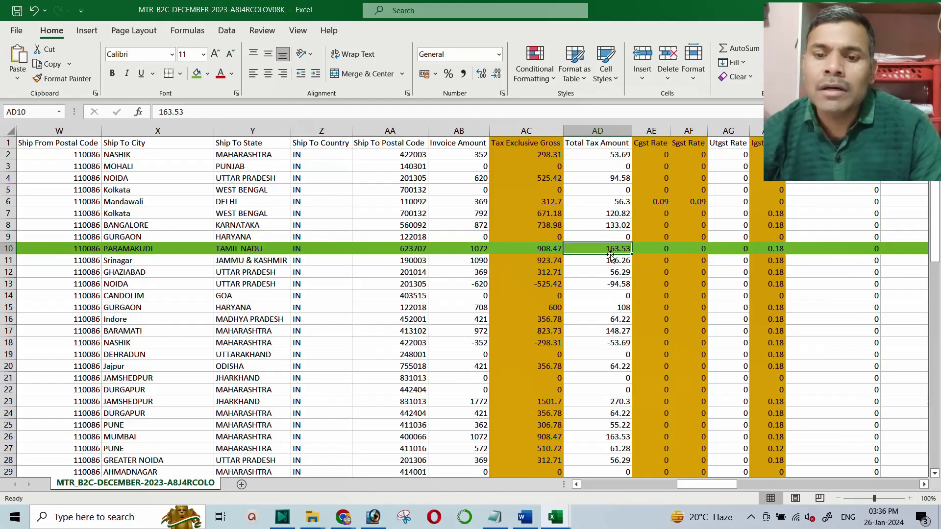
- Switch to the Amazon transaction page in Google Chrome
{"action": "key", "text": "alt+Tab"}
{"action": "key", "text": "alt+Tab"}
{"action": "key", "text": "Tab"}
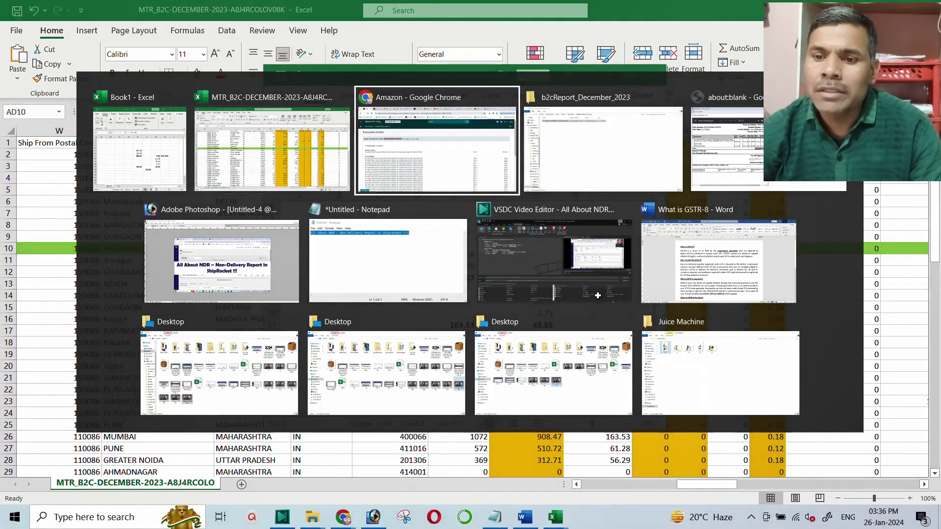